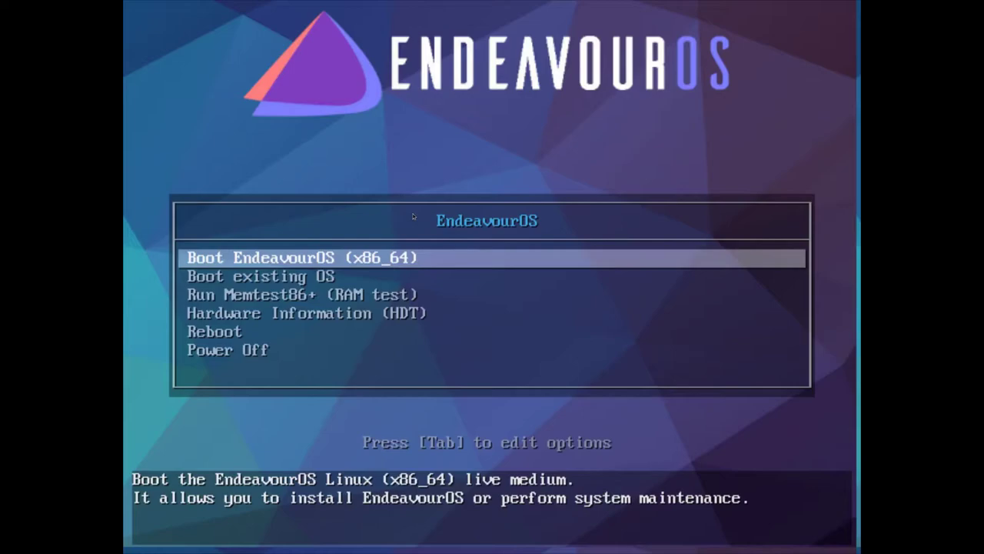
# Step: Boot the EndeavourOS (x86_64) live medium and set the display resolution to 1920x1080
pyautogui.press('Return')
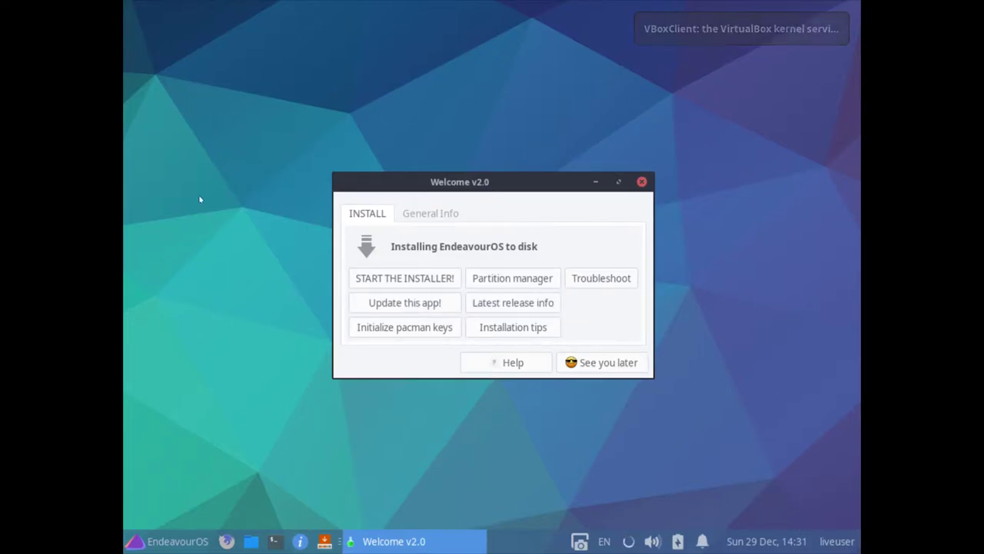
pyautogui.click(137, 542)
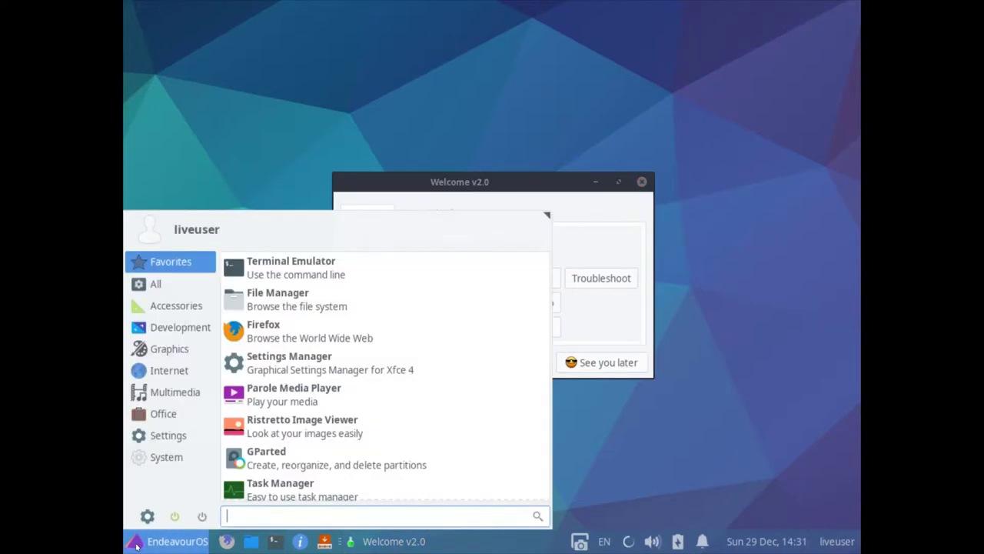
pyautogui.click(163, 440)
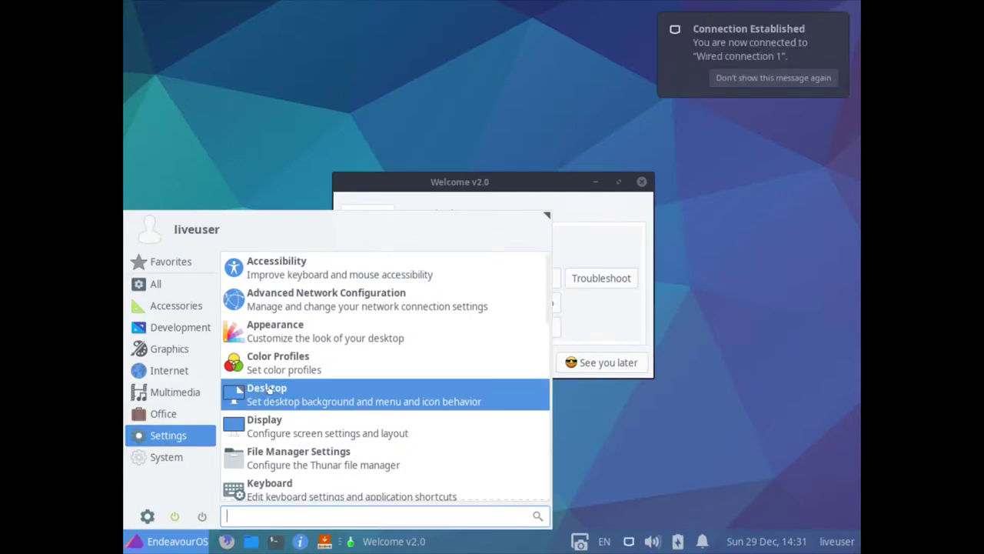
pyautogui.click(278, 422)
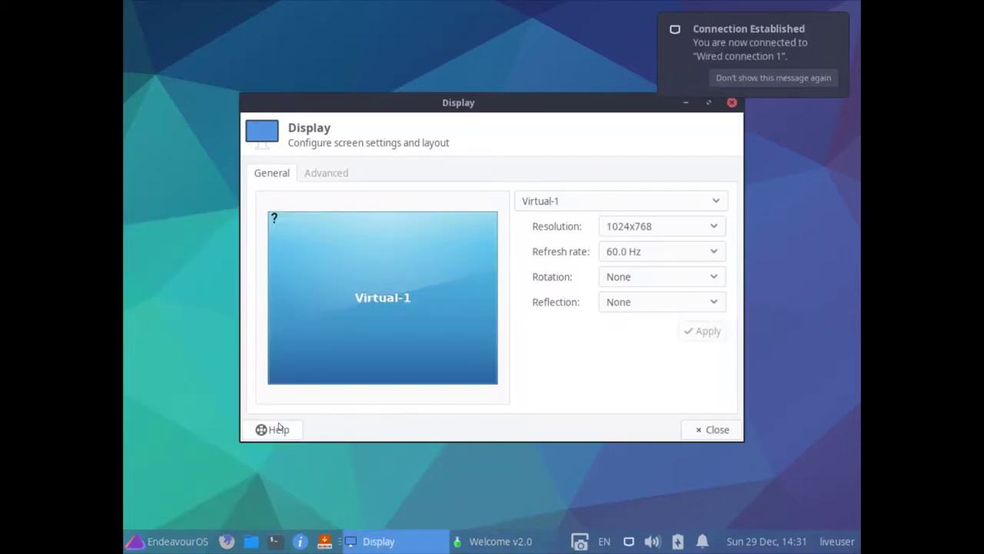
pyautogui.click(624, 226)
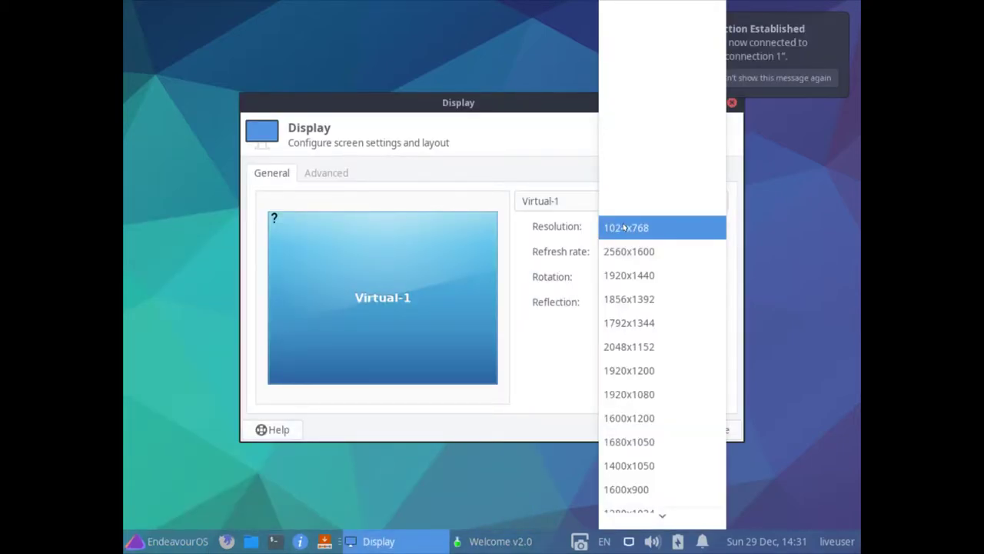
pyautogui.click(629, 394)
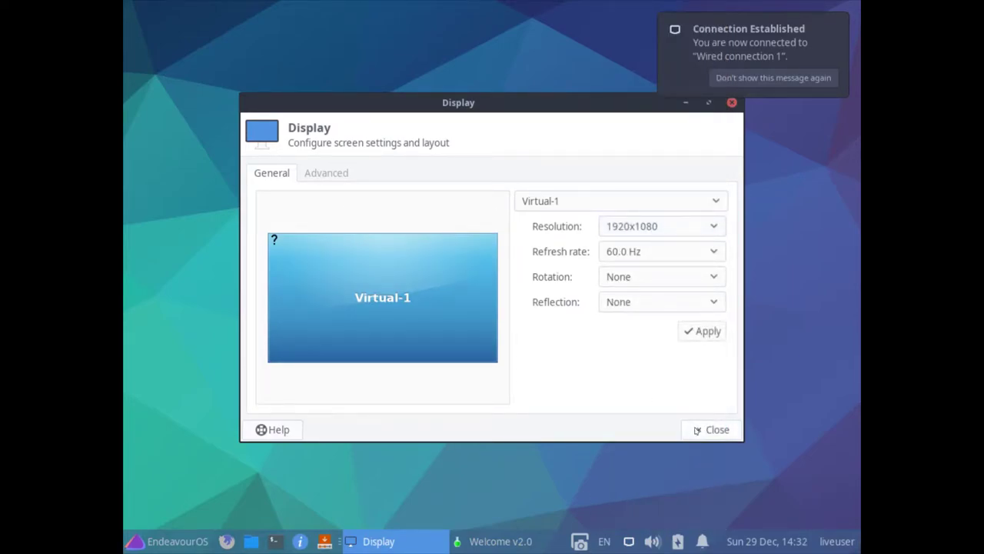
pyautogui.click(707, 336)
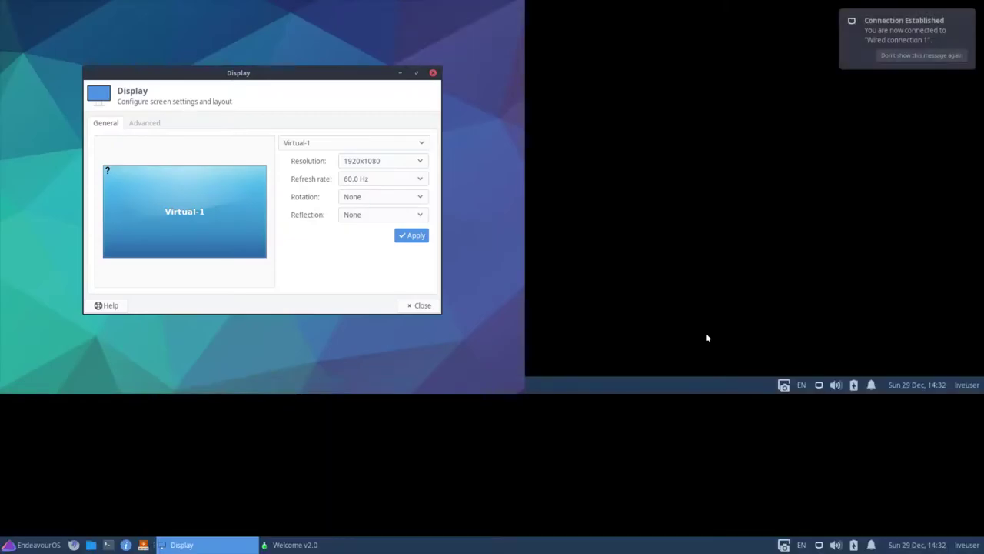
pyautogui.click(413, 236)
pyautogui.click(423, 305)
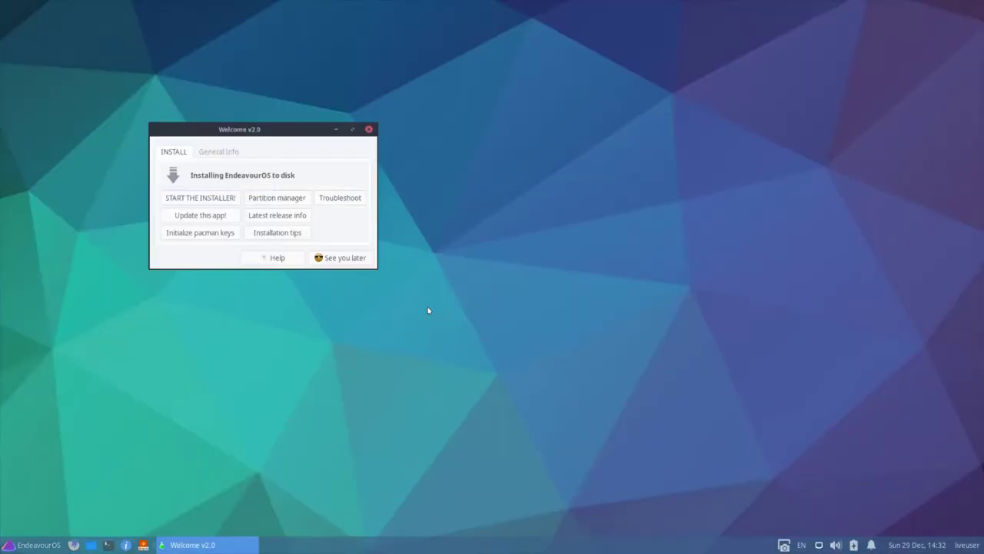
# Step: Move the Welcome window to the upper middle of the desktop
pyautogui.moveTo(233, 130); pyautogui.dragTo(548, 148)
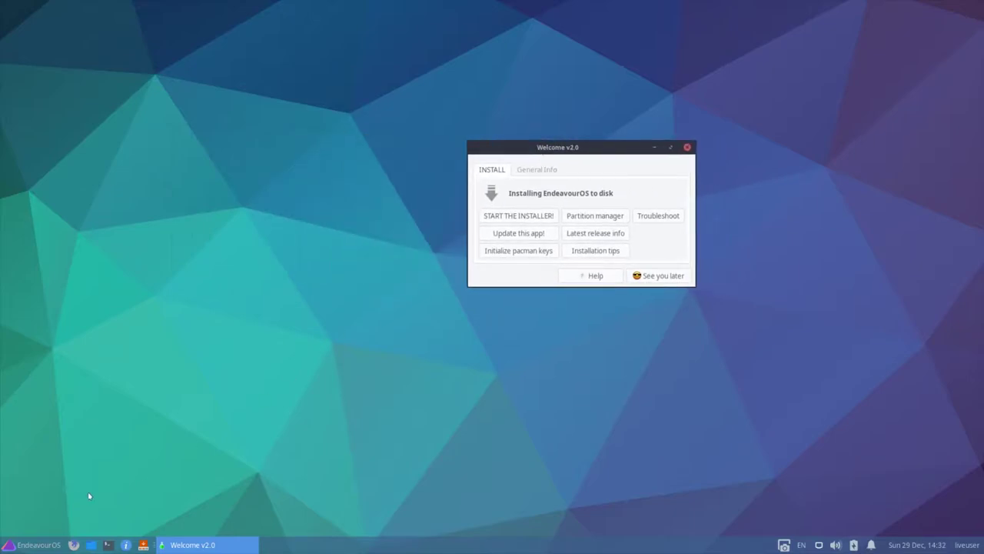
pyautogui.click(37, 546)
pyautogui.click(37, 546)
pyautogui.moveTo(583, 151); pyautogui.dragTo(491, 113)
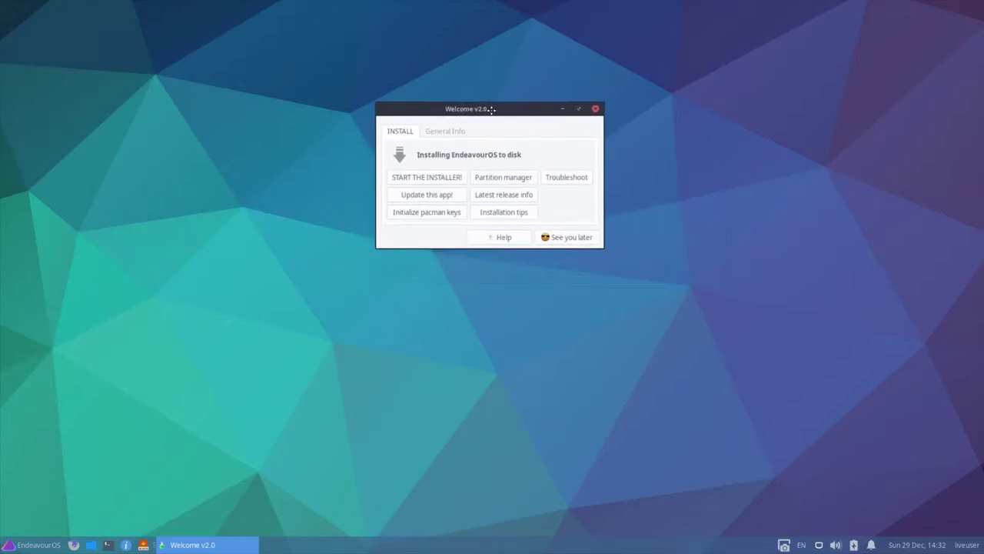
# Step: Start the EndeavourOS installer with the Online installation method
pyautogui.click(408, 179)
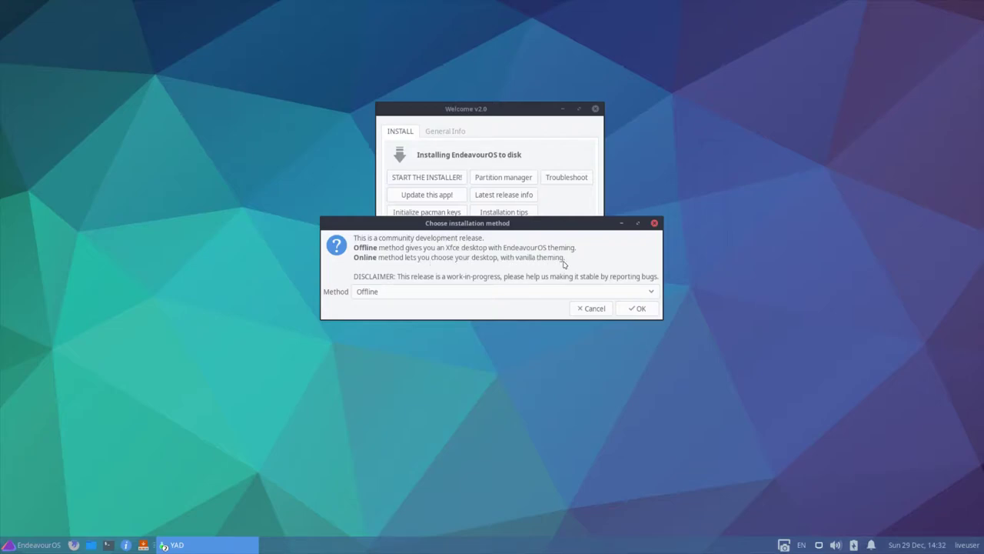
pyautogui.click(575, 291)
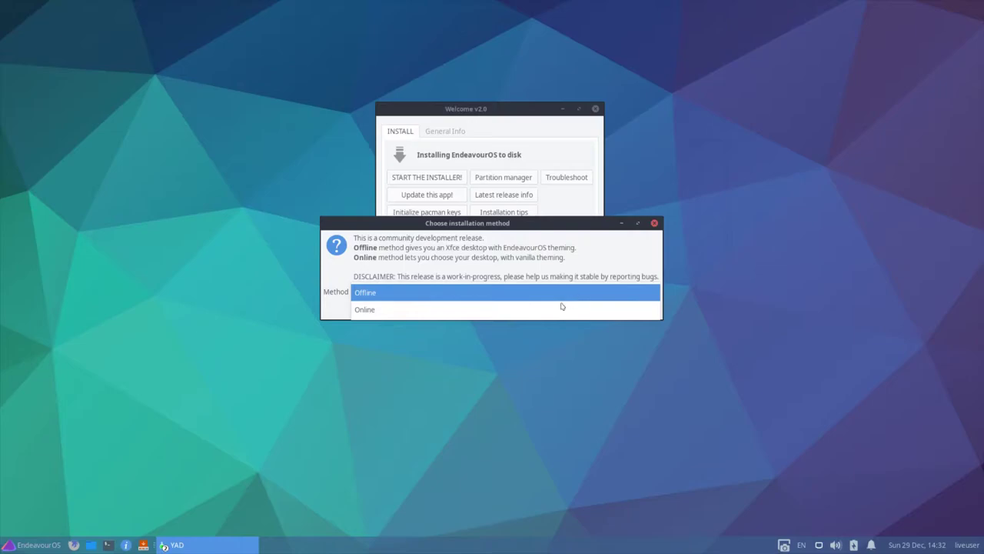
pyautogui.click(481, 309)
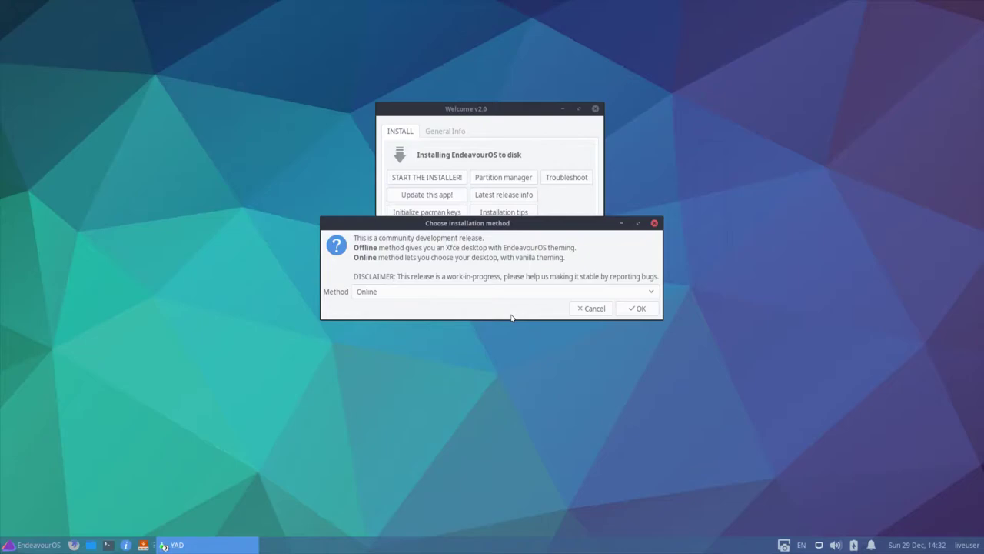
pyautogui.click(632, 308)
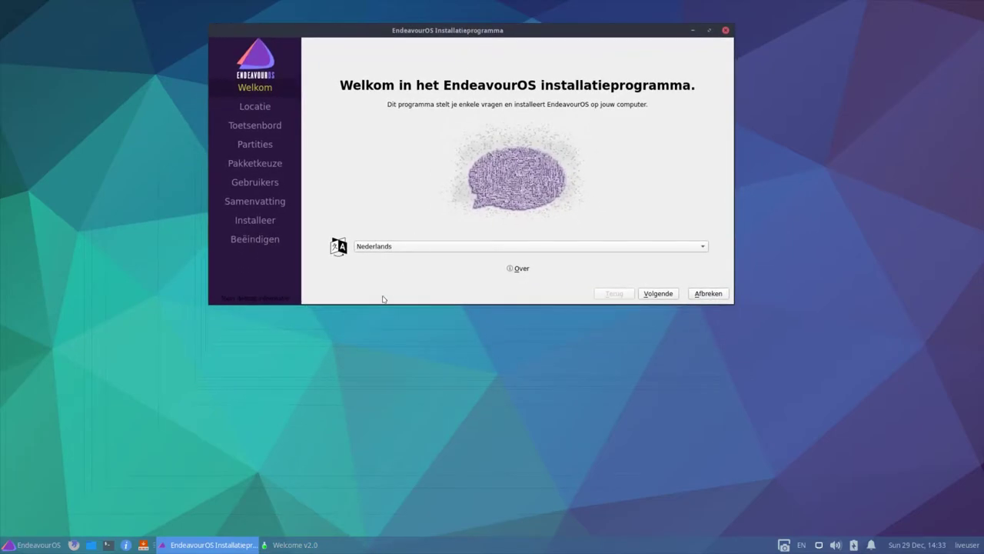
# Step: Set the installer language to American English and accept the Europe/Amsterdam location and the default English (US) keyboard
pyautogui.click(400, 248)
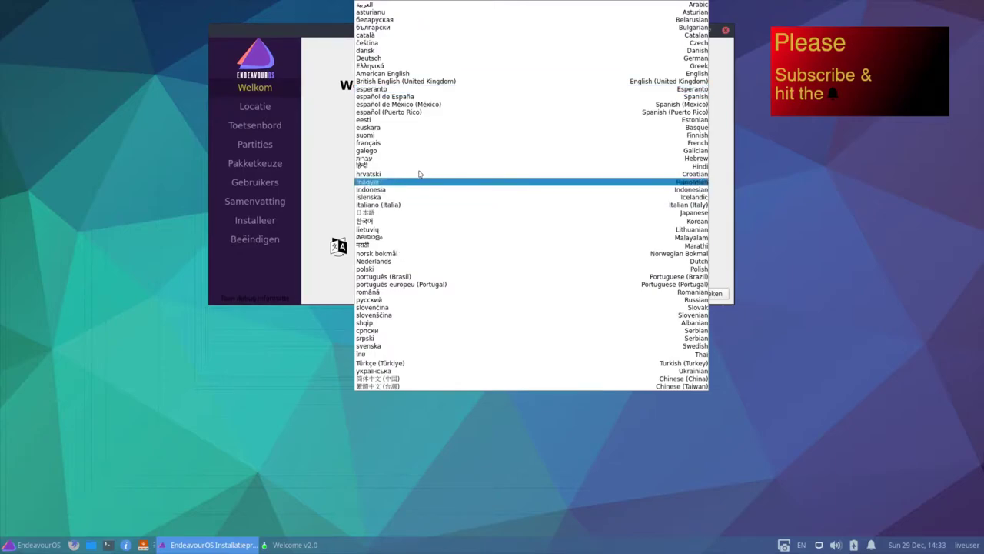
pyautogui.click(420, 75)
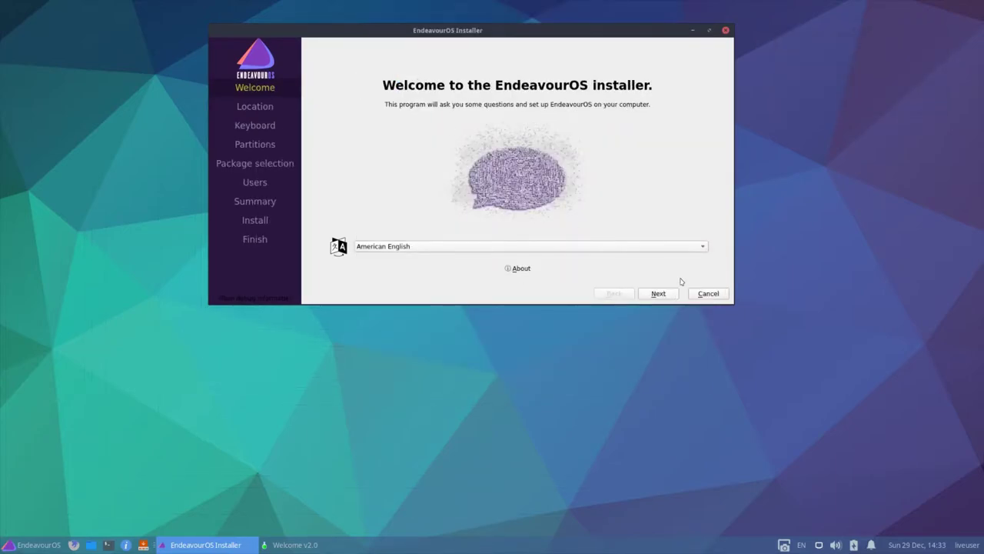
pyautogui.click(660, 293)
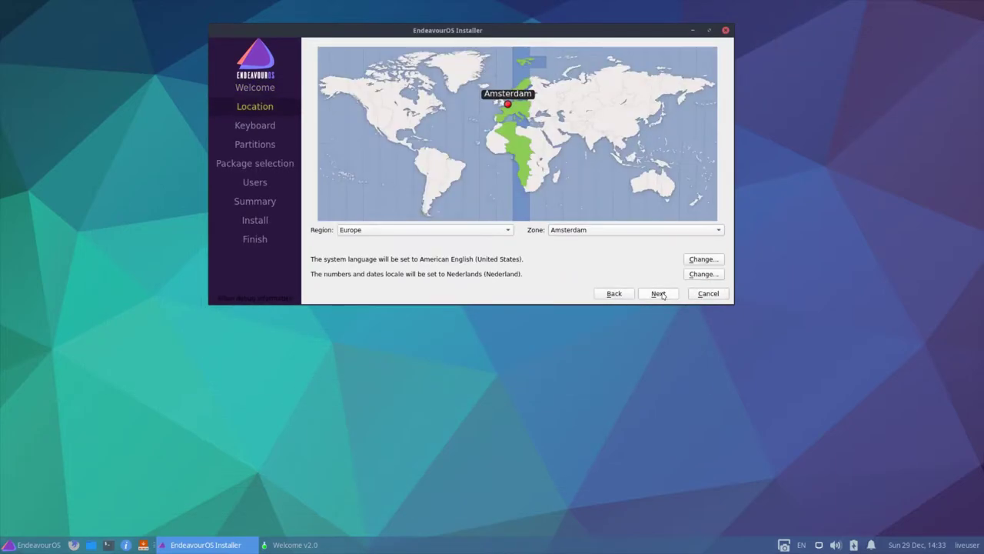
pyautogui.click(659, 294)
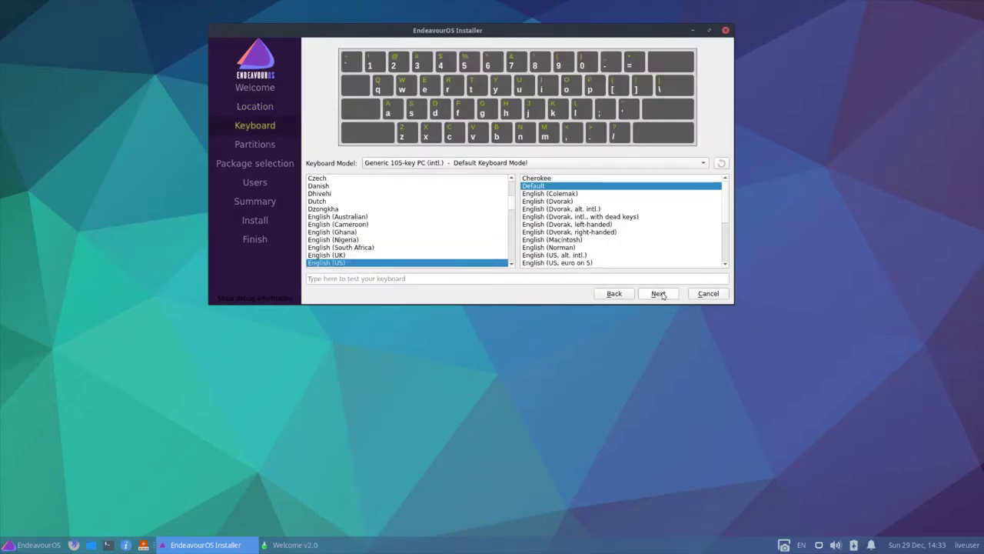
pyautogui.click(659, 294)
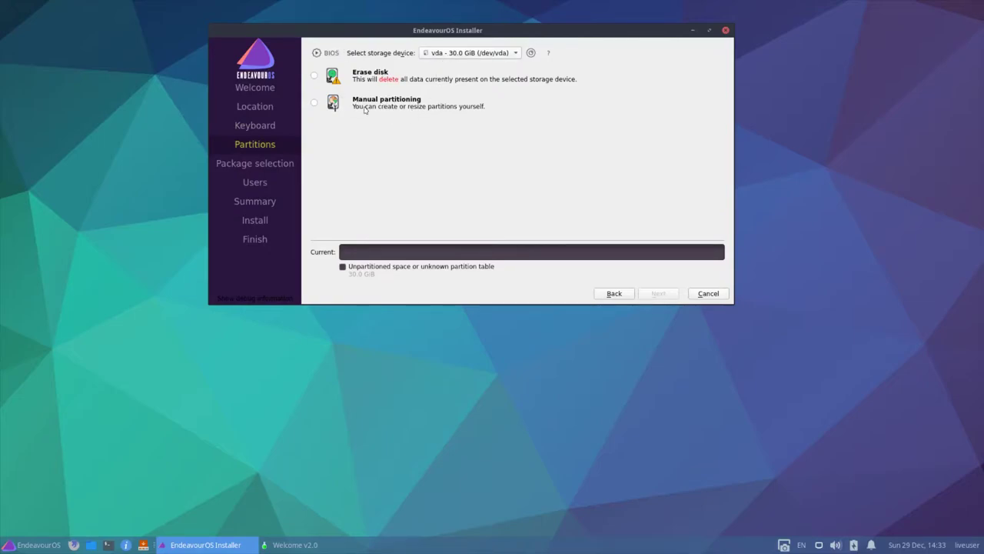
# Step: Try to choose erasing the vda disk with the Swap (no Hibernate) option
pyautogui.click(314, 76)
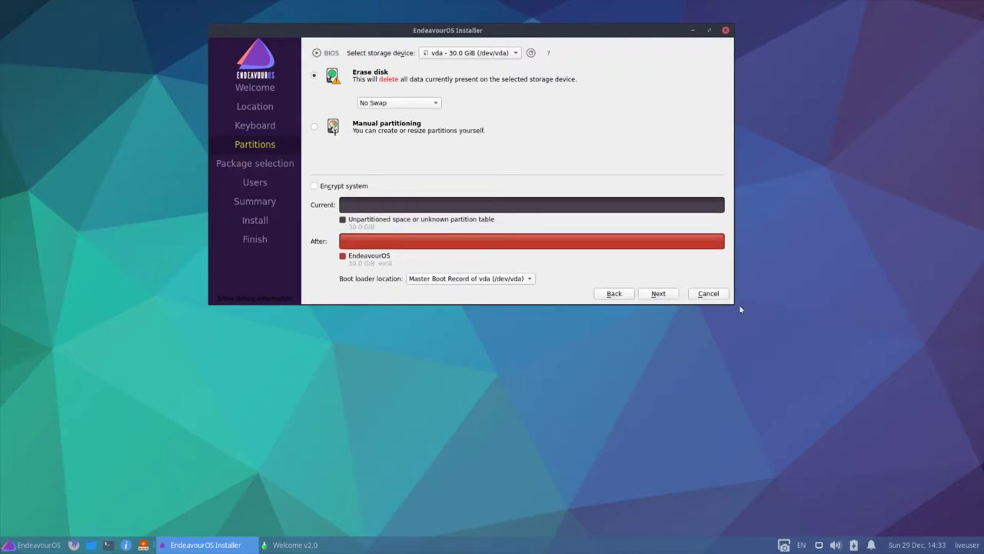
pyautogui.click(511, 281)
pyautogui.click(511, 283)
pyautogui.click(406, 103)
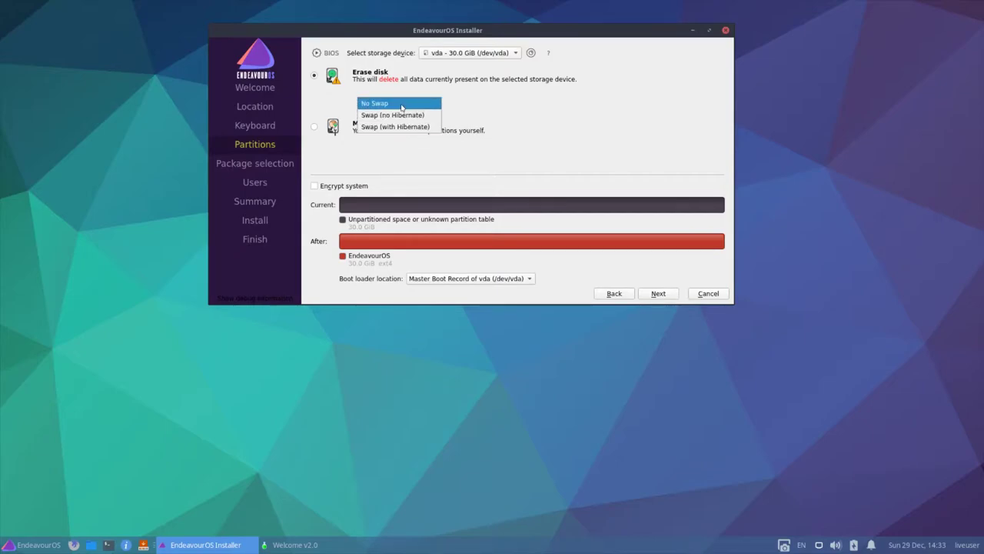
pyautogui.click(402, 115)
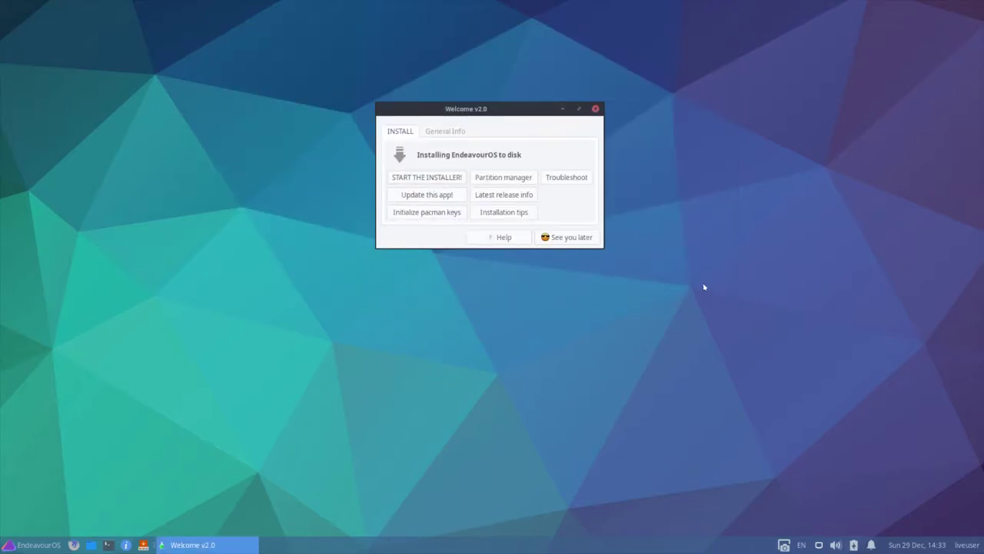
# Step: Restart the installer with the Online method and move its window to the upper middle of the desktop
pyautogui.click(442, 176)
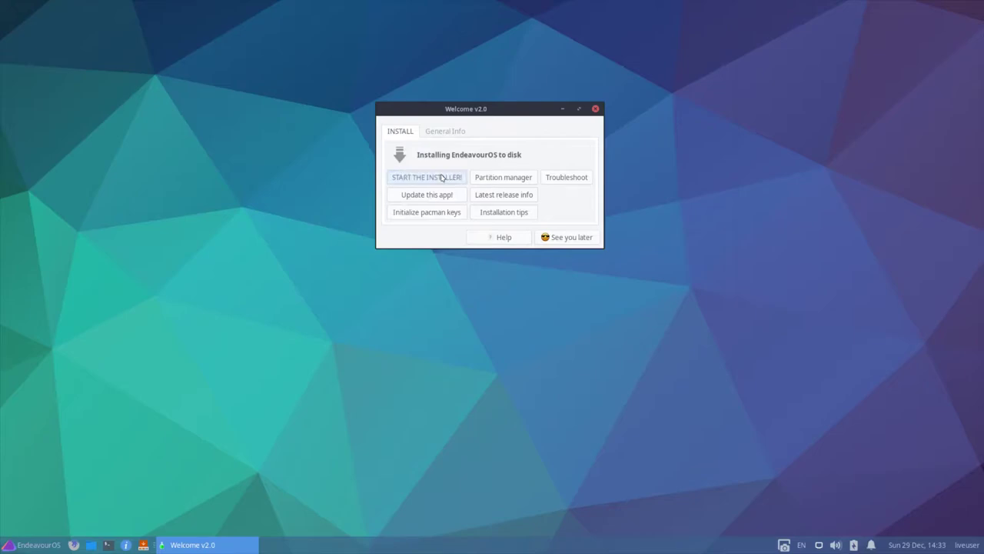
pyautogui.click(432, 293)
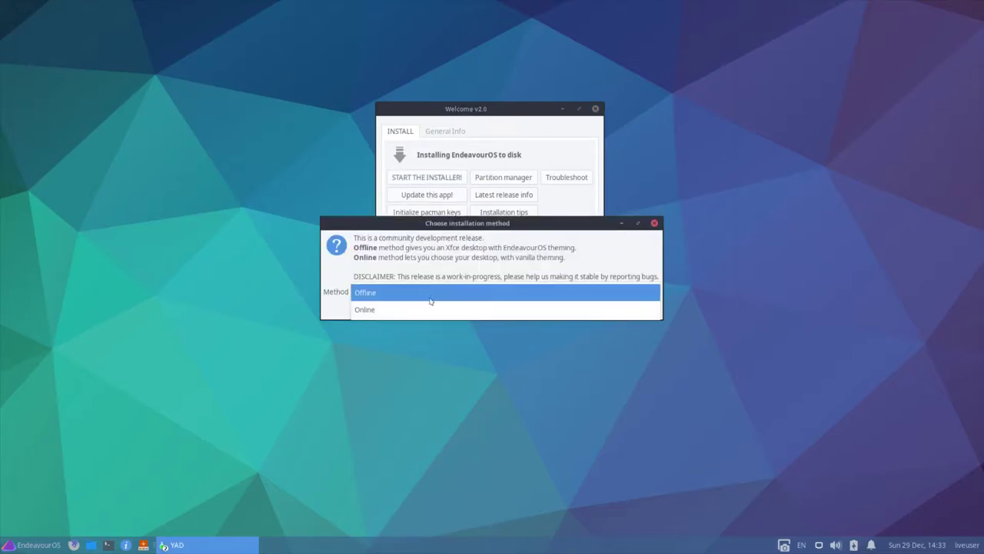
pyautogui.click(425, 308)
pyautogui.click(635, 308)
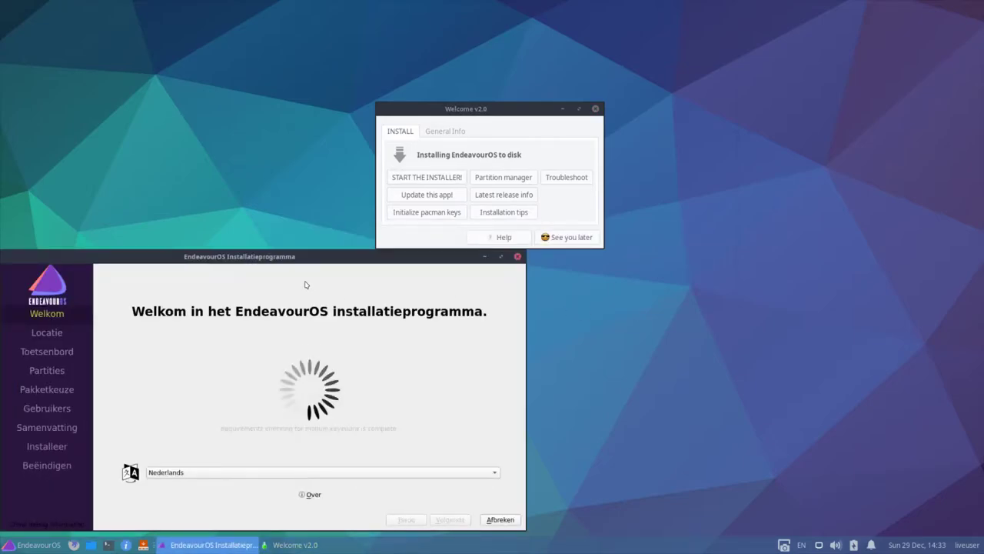
pyautogui.moveTo(351, 247); pyautogui.dragTo(558, 40)
# Step: Choose American English as the installer language and accept the Europe/Amsterdam location and the default keyboard layout
pyautogui.click(411, 265)
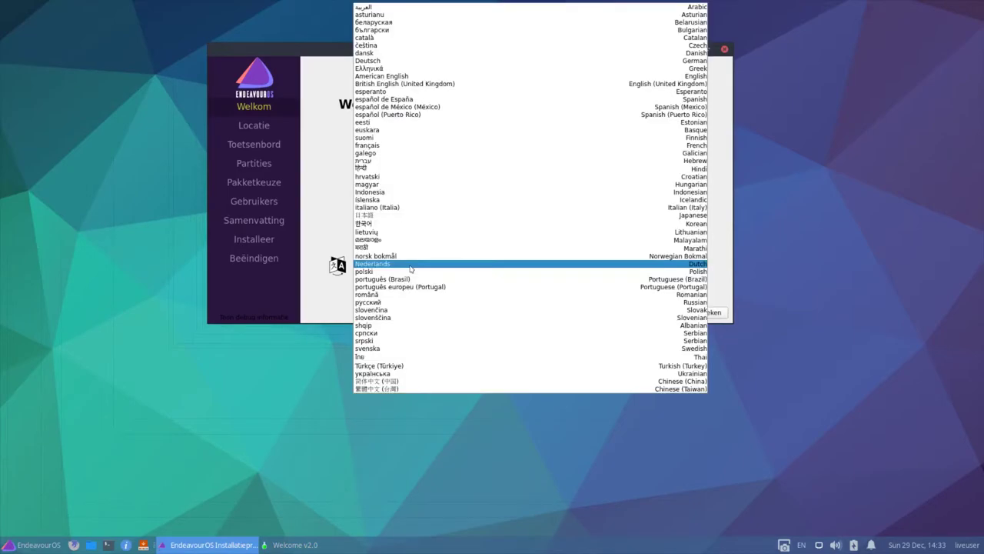
pyautogui.click(385, 77)
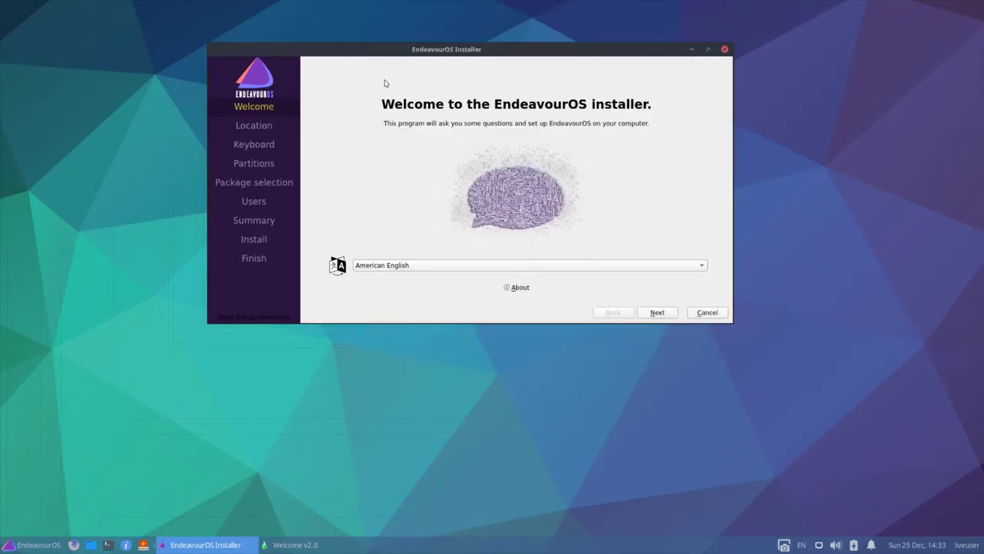
pyautogui.click(657, 312)
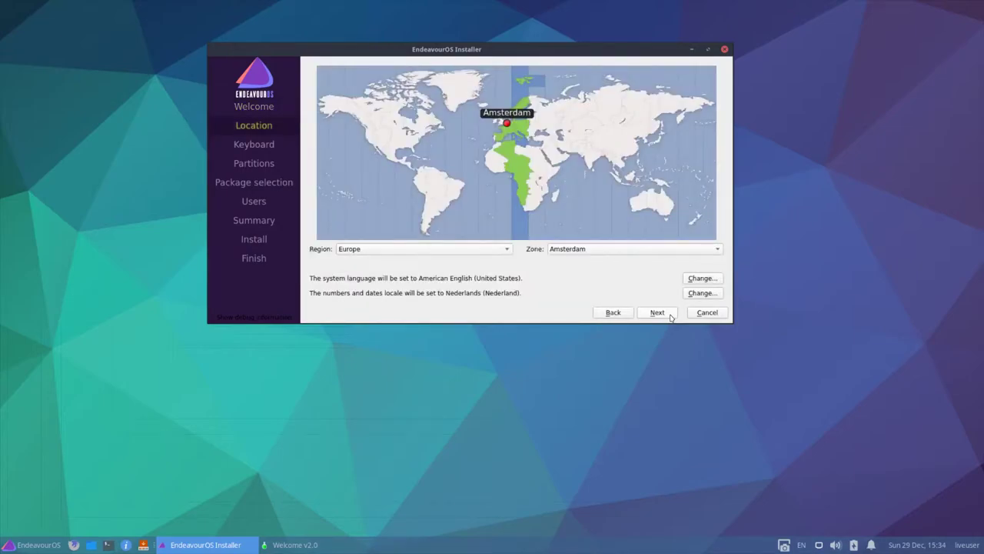
pyautogui.click(657, 312)
pyautogui.click(670, 316)
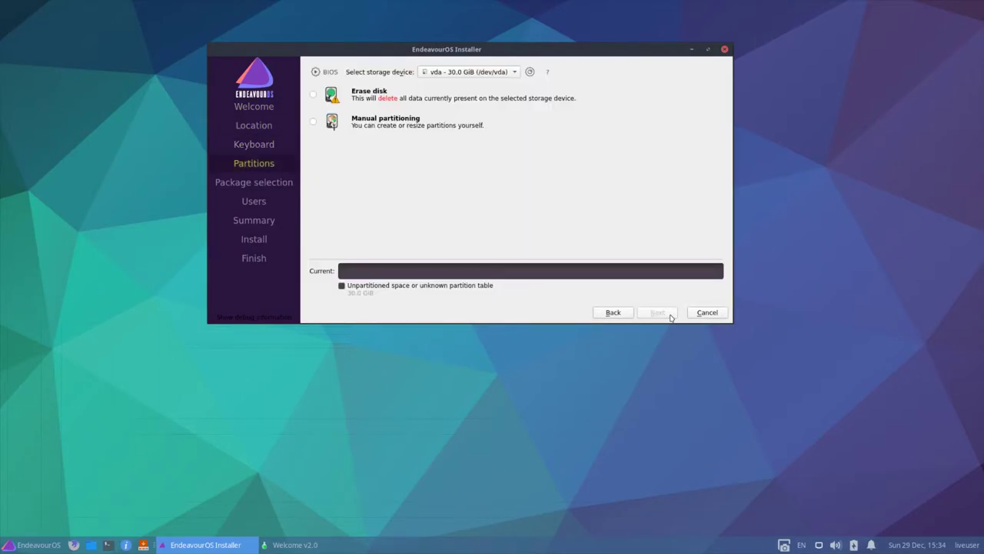
# Step: Choose erasing the vda disk with Swap (no Hibernate) and continue to the package selection
pyautogui.click(374, 102)
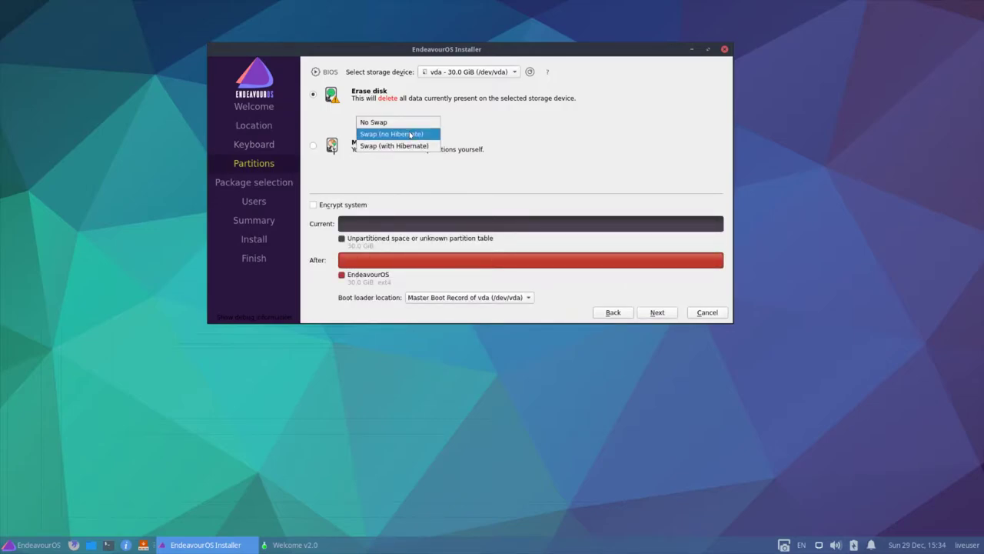
pyautogui.click(410, 133)
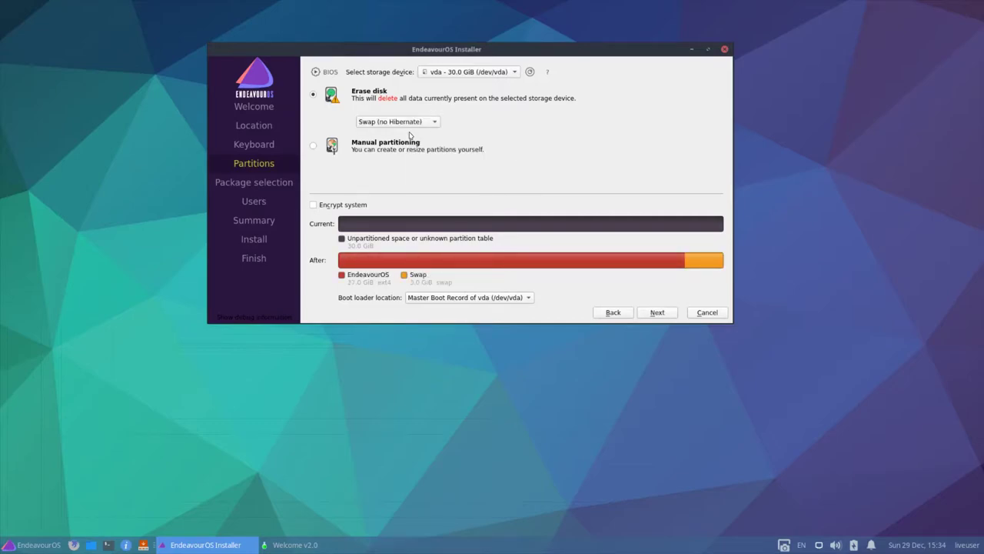
pyautogui.click(656, 313)
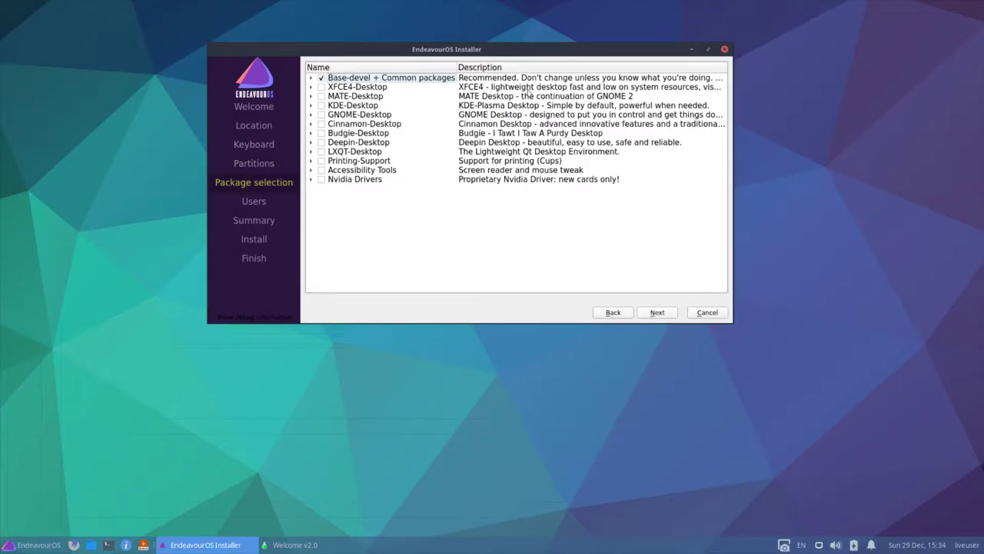
# Step: Expand the Base-devel + Common packages group and examine the packages it includes, down to the desktop choices
pyautogui.click(310, 78)
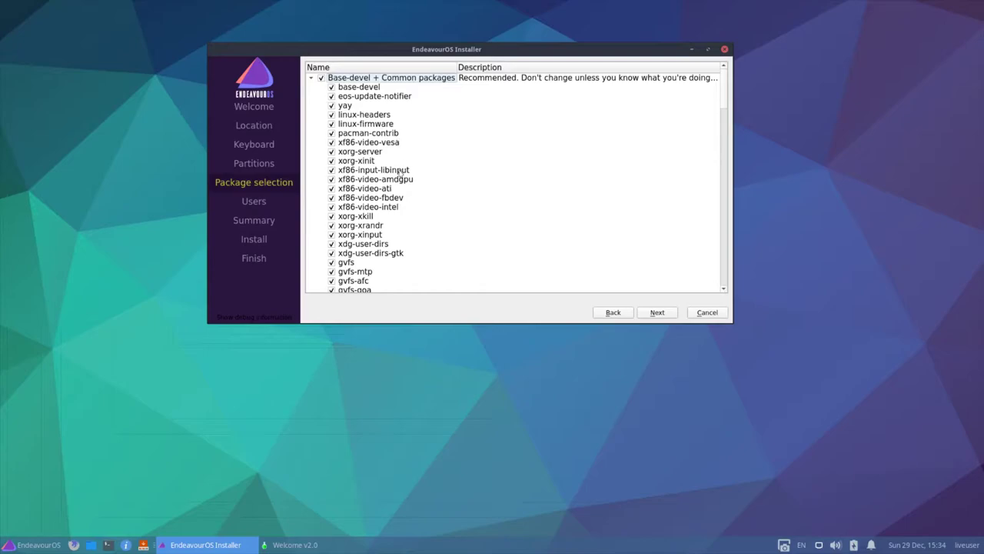
pyautogui.scroll(-1, 389, 156)
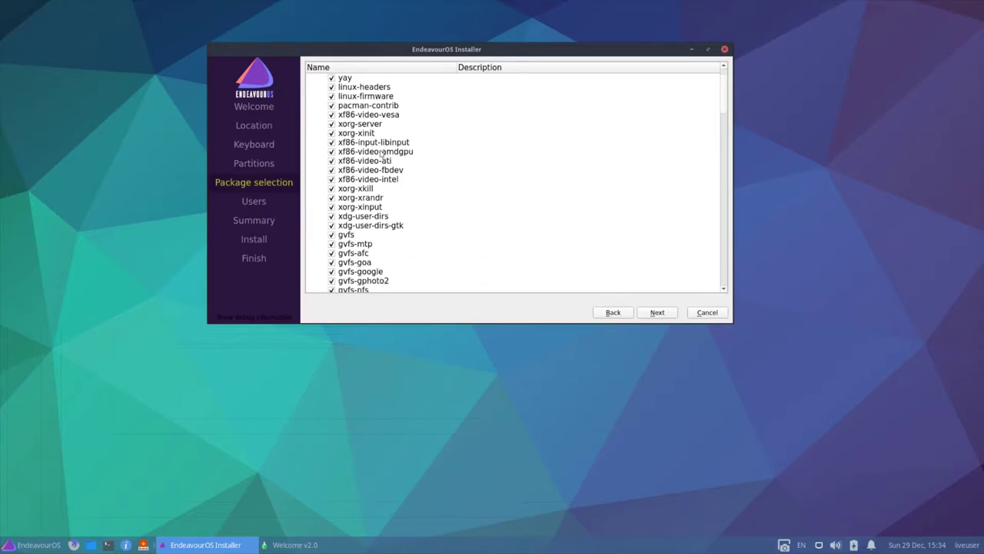
pyautogui.scroll(-4, 362, 190)
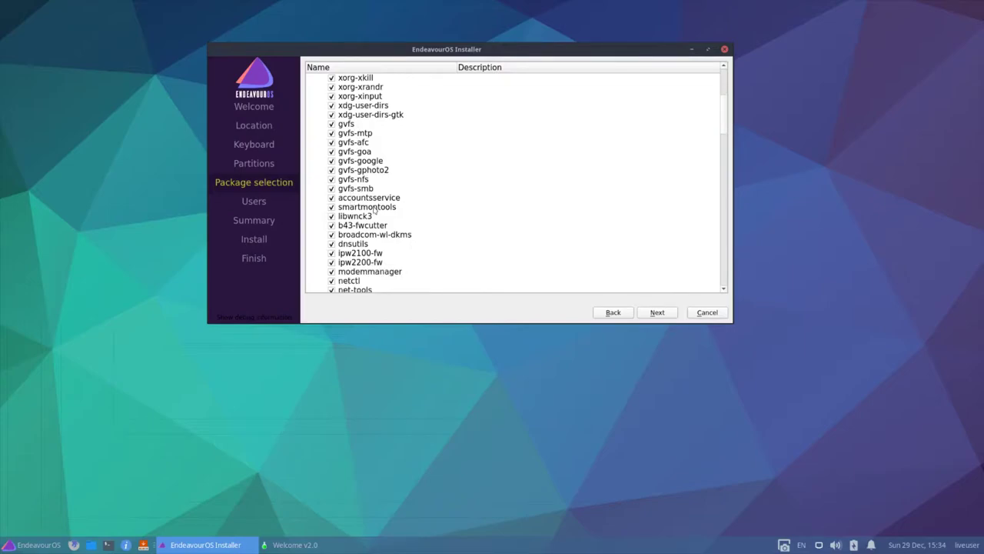
pyautogui.scroll(-2, 400, 201)
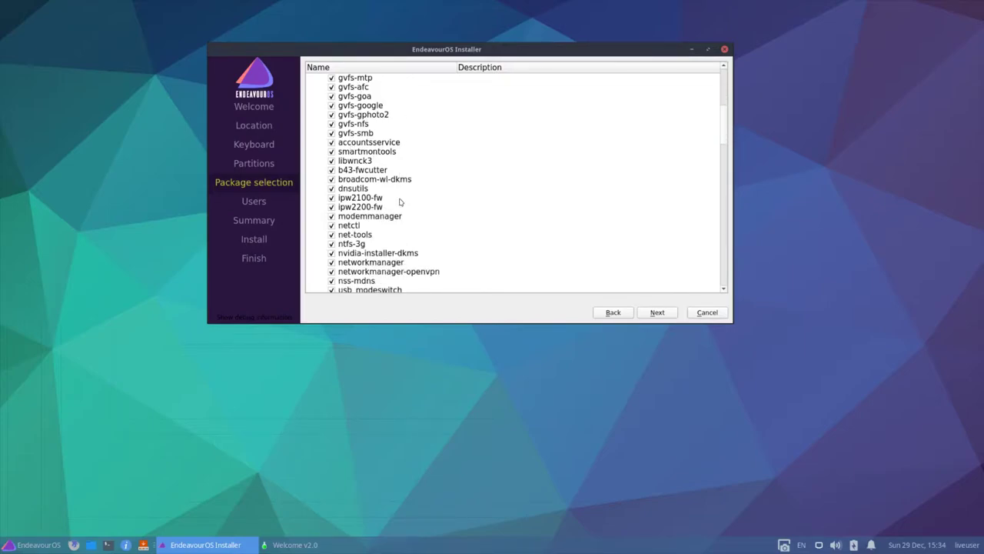
pyautogui.scroll(-2, 400, 202)
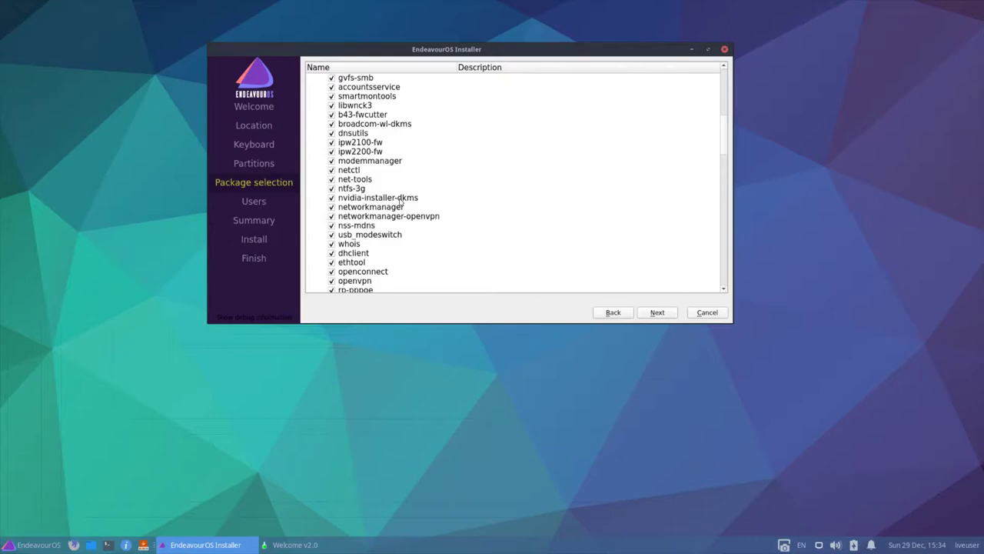
pyautogui.scroll(-1, 399, 201)
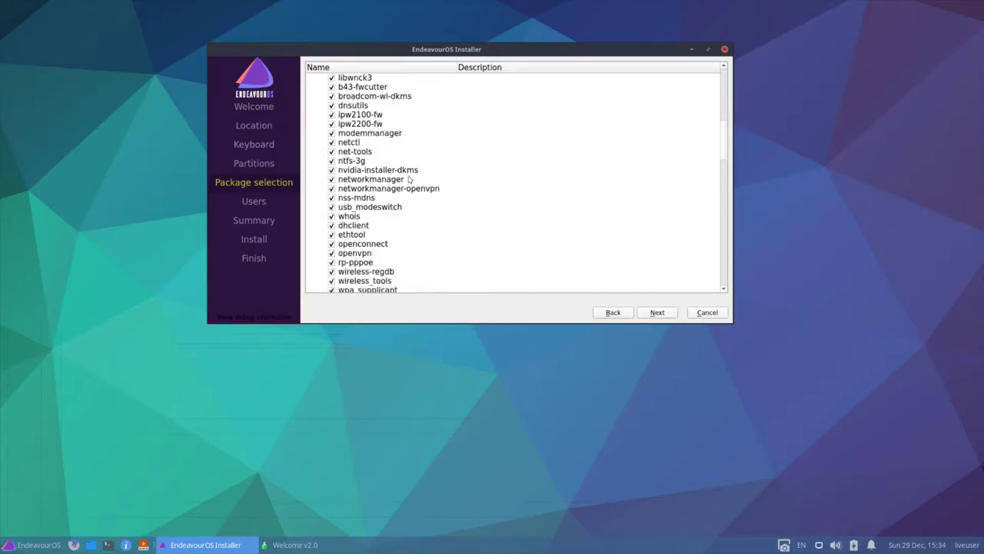
pyautogui.scroll(-2, 404, 176)
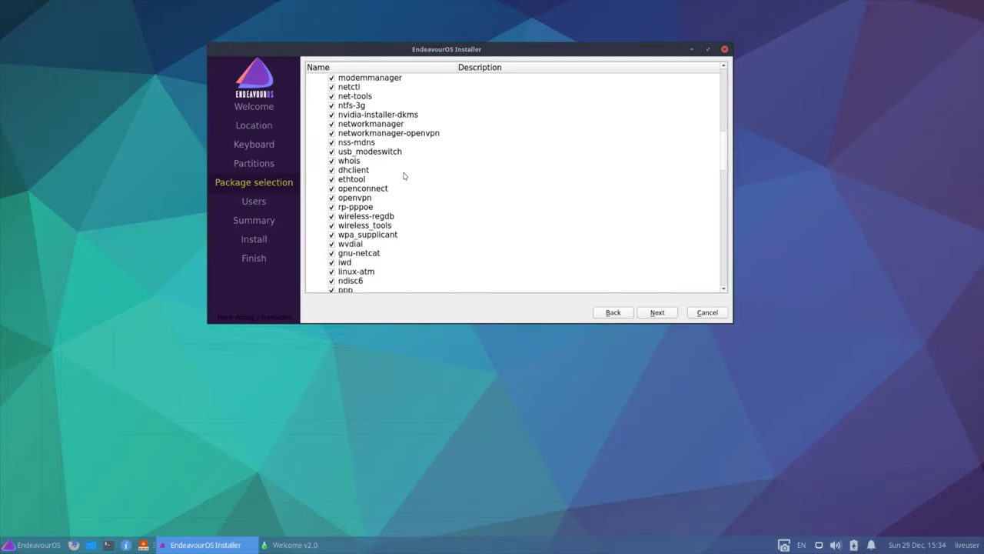
pyautogui.scroll(-1, 404, 176)
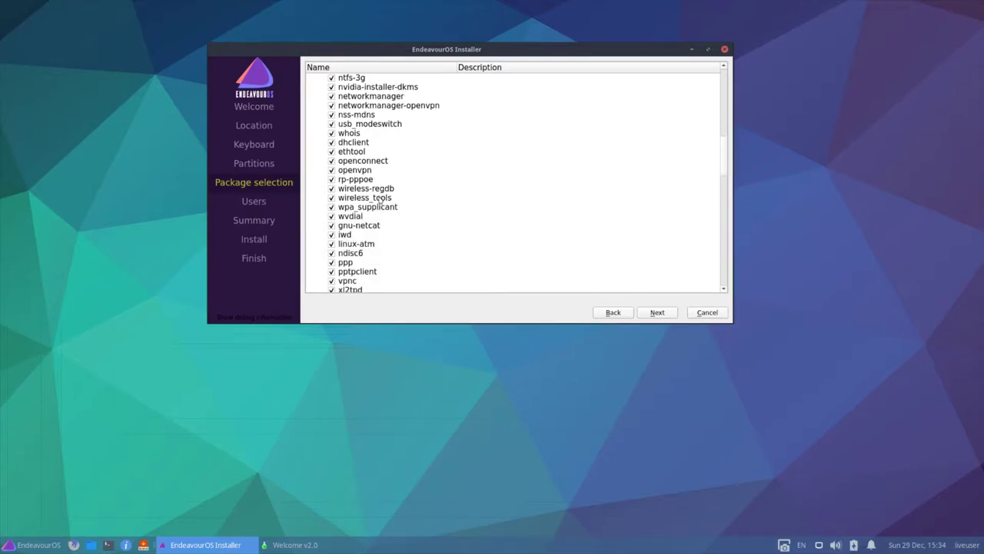
pyautogui.scroll(-7, 398, 209)
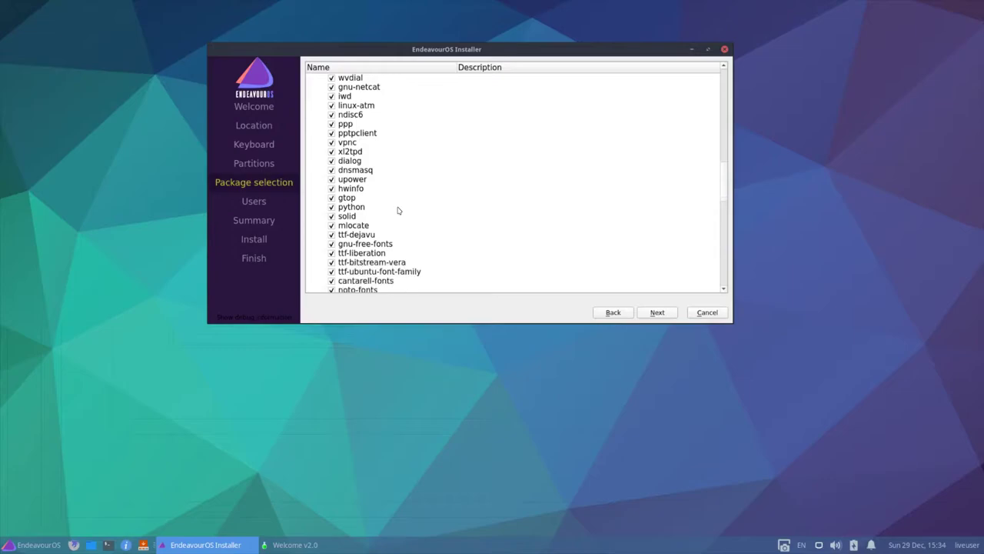
pyautogui.scroll(-1, 398, 209)
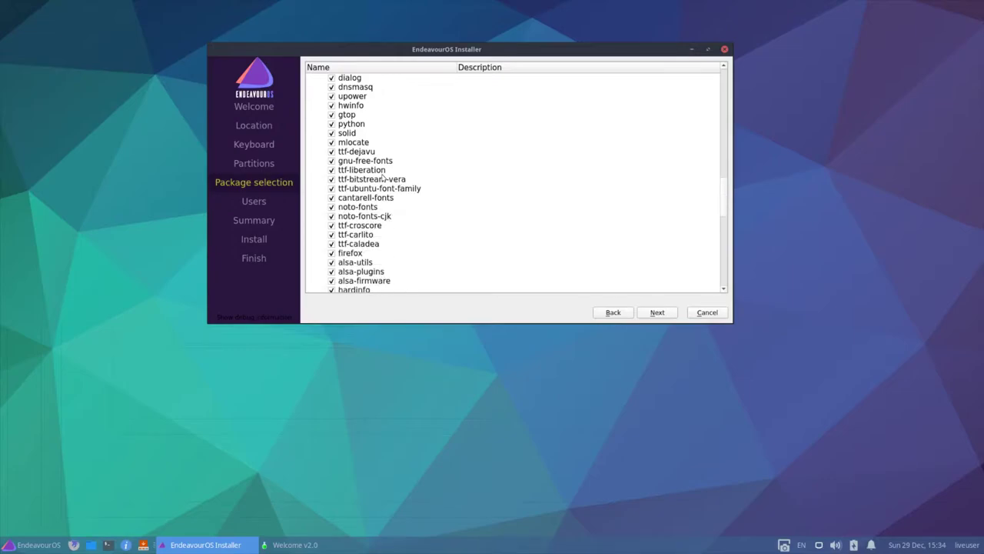
pyautogui.scroll(-3, 384, 225)
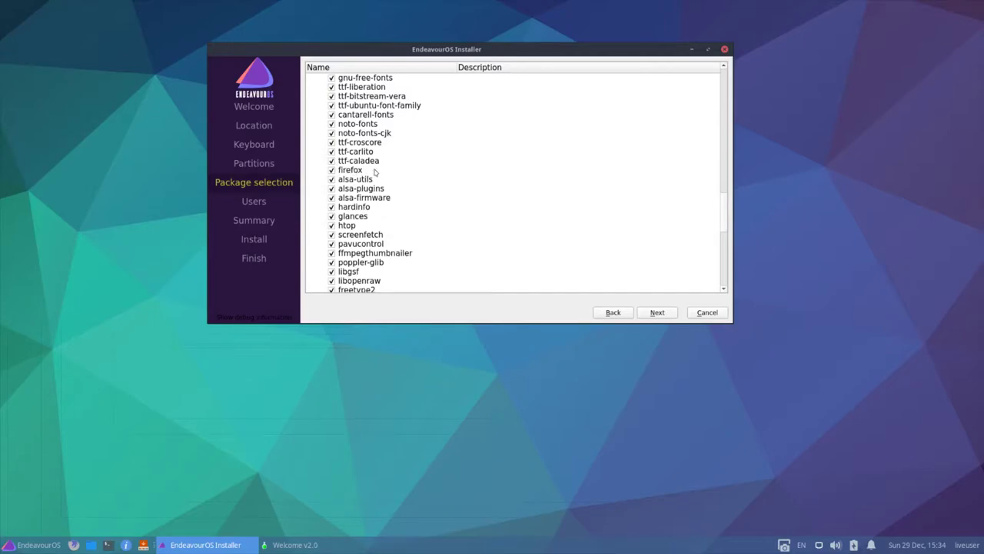
pyautogui.scroll(-3, 380, 173)
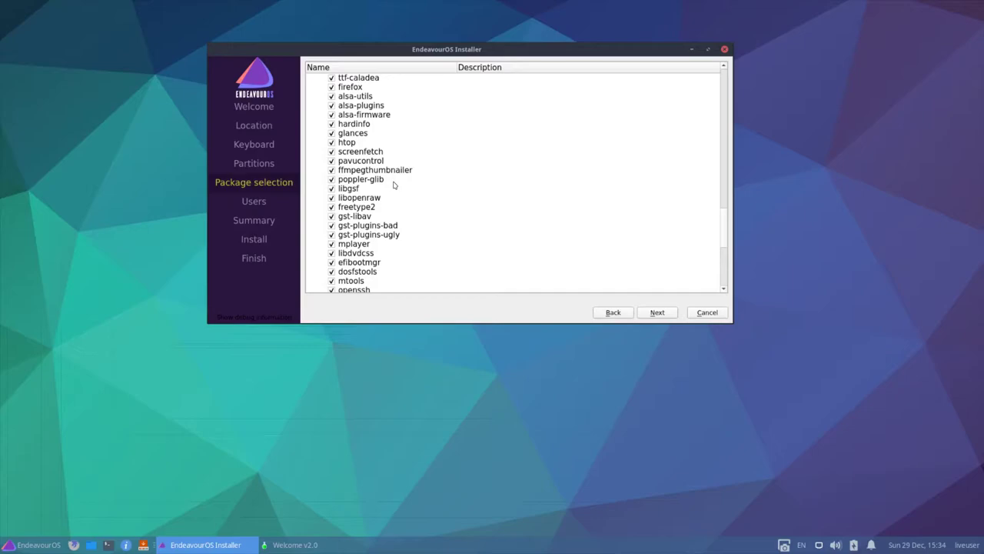
pyautogui.scroll(-1, 396, 199)
pyautogui.scroll(-3, 395, 199)
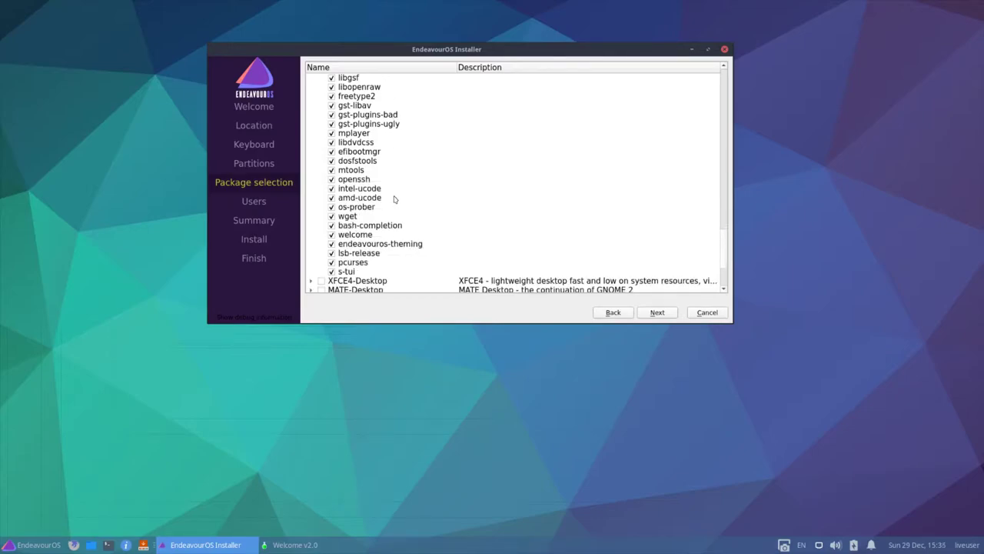
pyautogui.scroll(-1, 421, 241)
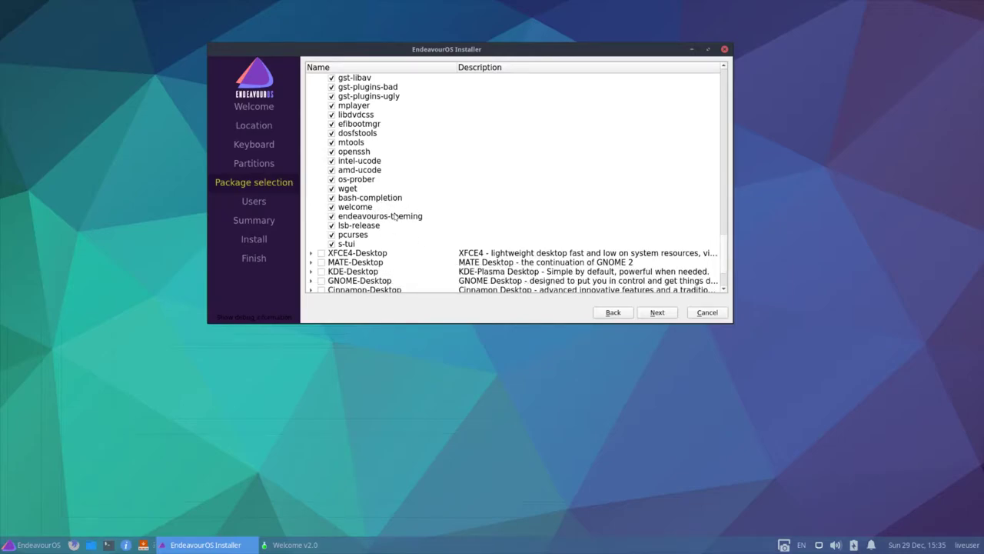
pyautogui.scroll(-1, 414, 221)
pyautogui.scroll(-1, 415, 222)
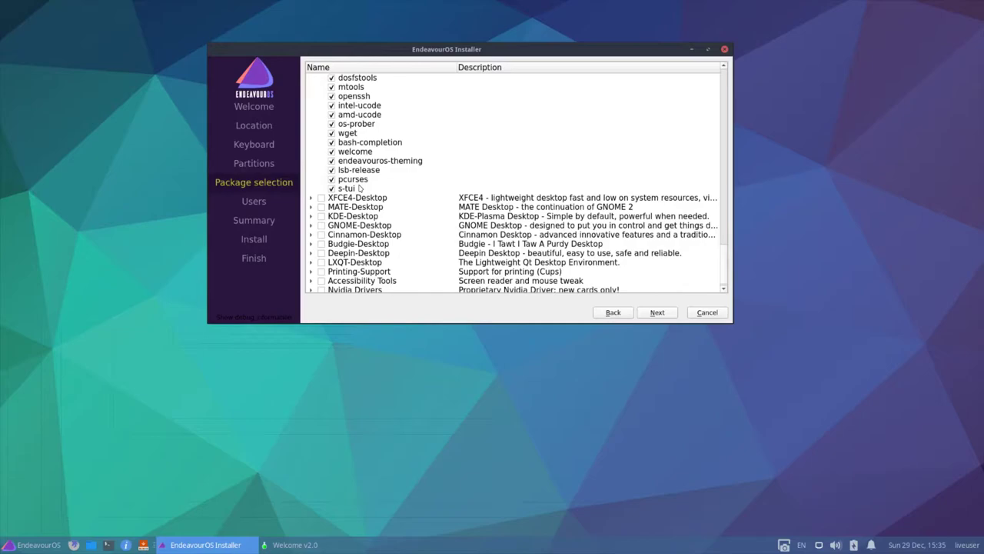
pyautogui.scroll(-1, 430, 203)
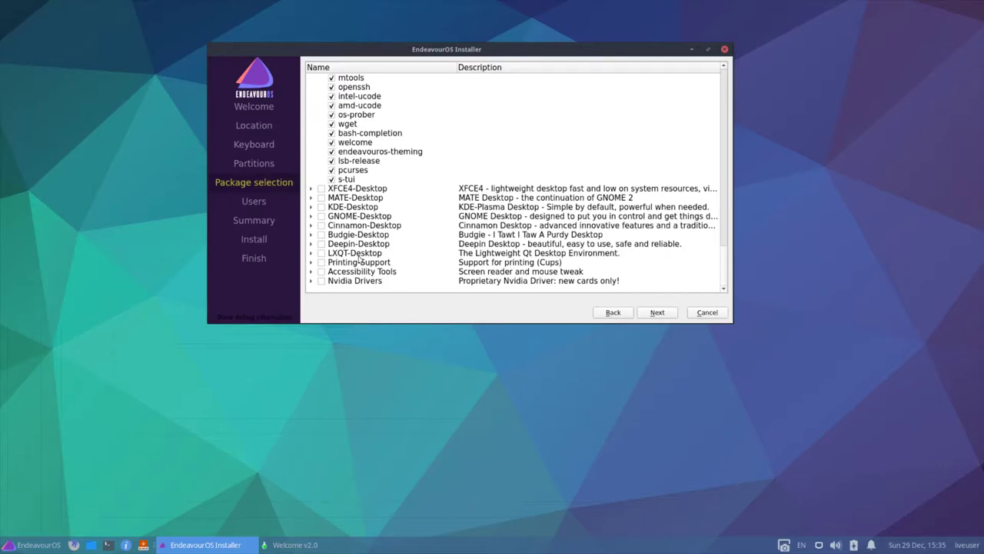
# Step: Select the GNOME-Desktop package group, review its included packages, and continue to the user setup
pyautogui.click(322, 217)
pyautogui.click(310, 217)
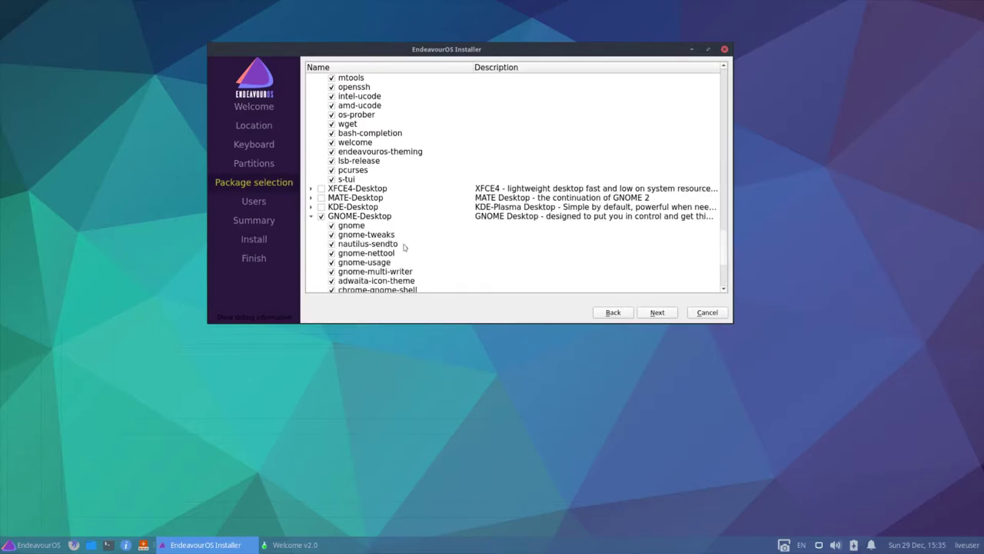
pyautogui.scroll(-3, 442, 249)
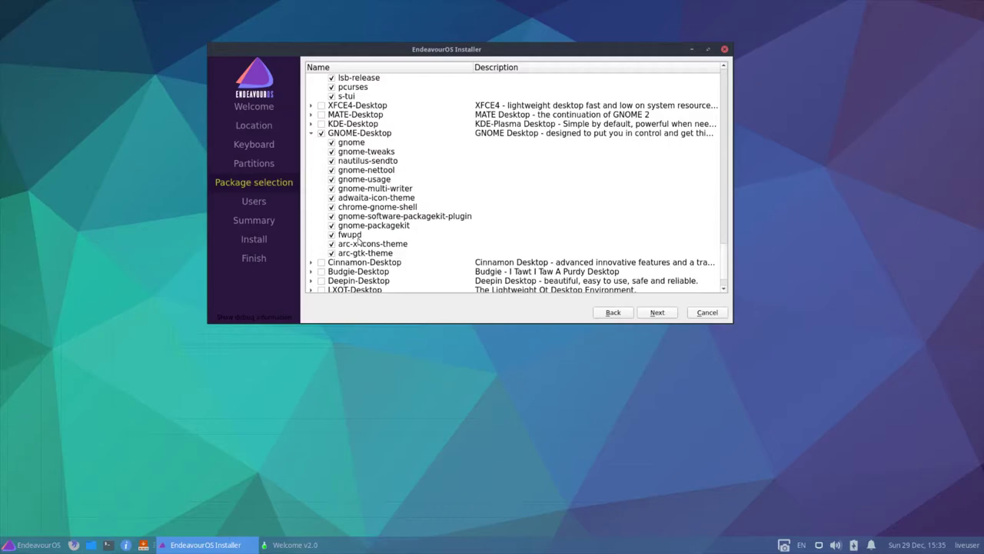
pyautogui.scroll(-1, 362, 242)
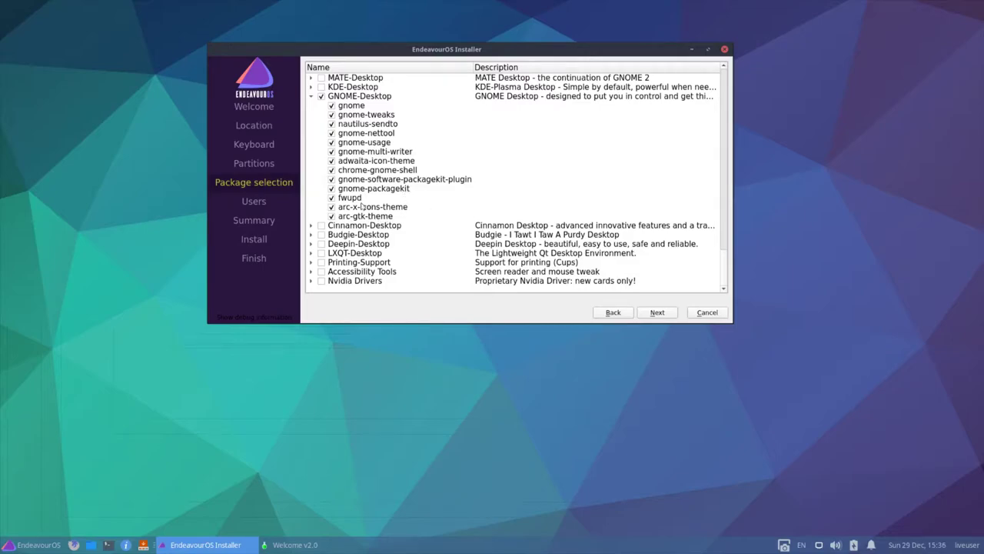
pyautogui.click(664, 312)
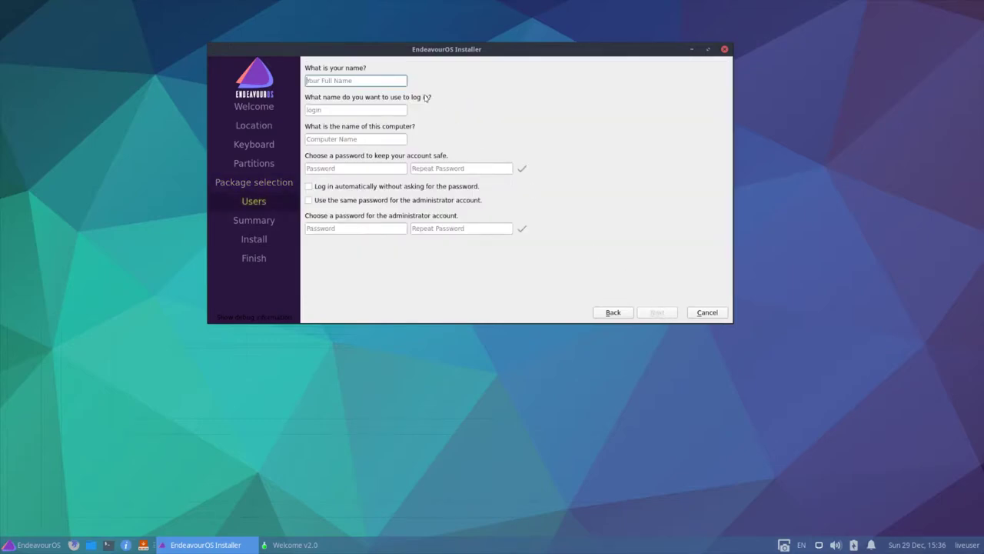
# Step: Enter the user's name, keep the suggested login name, and set the computer name to EndeavourOS
pyautogui.write('TDL')
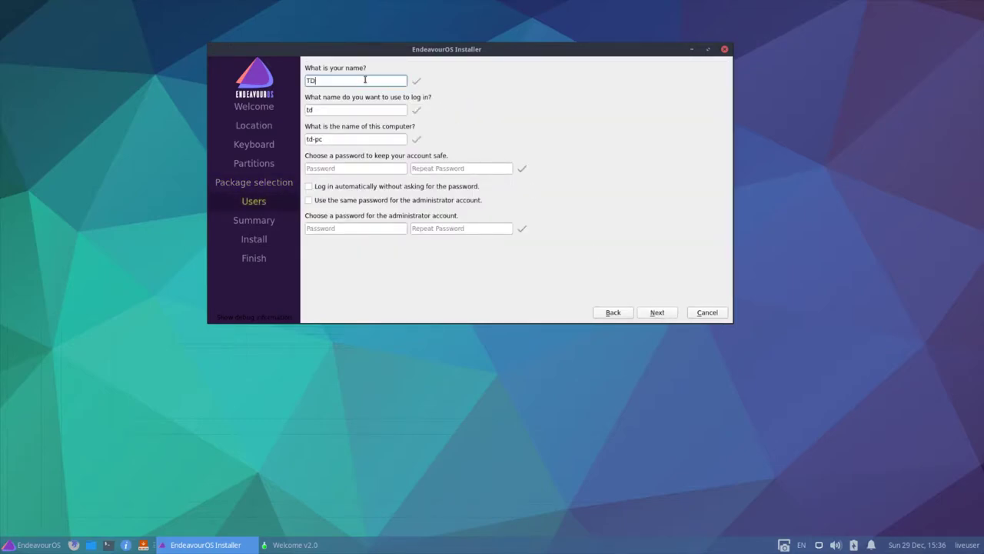
pyautogui.press('Tab')
pyautogui.press('Tab')
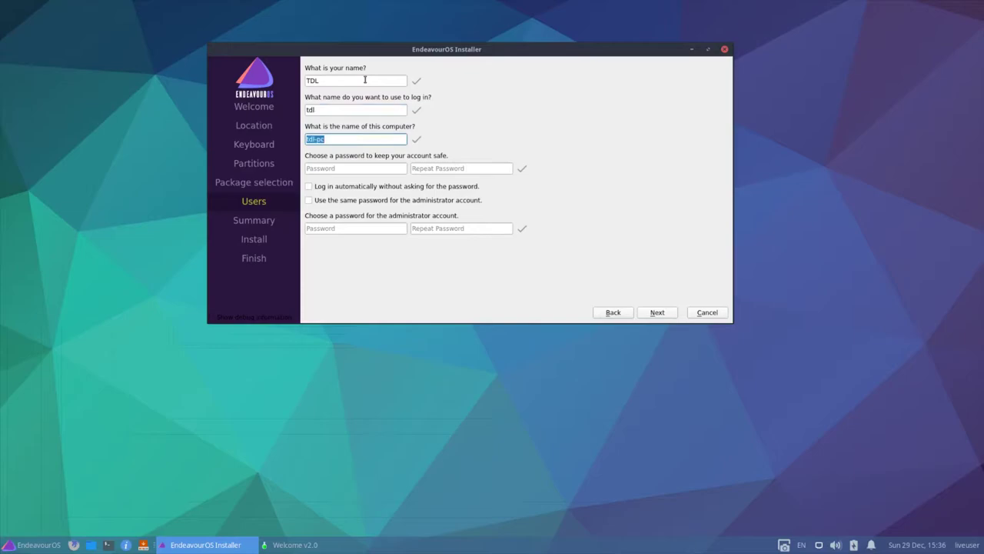
pyautogui.press('BackSpace')
pyautogui.write('EndeavourOS')
pyautogui.press('Tab')
# Step: Enter and repeat the account password, and enable using the same password for the administrator account
pyautogui.write('••')
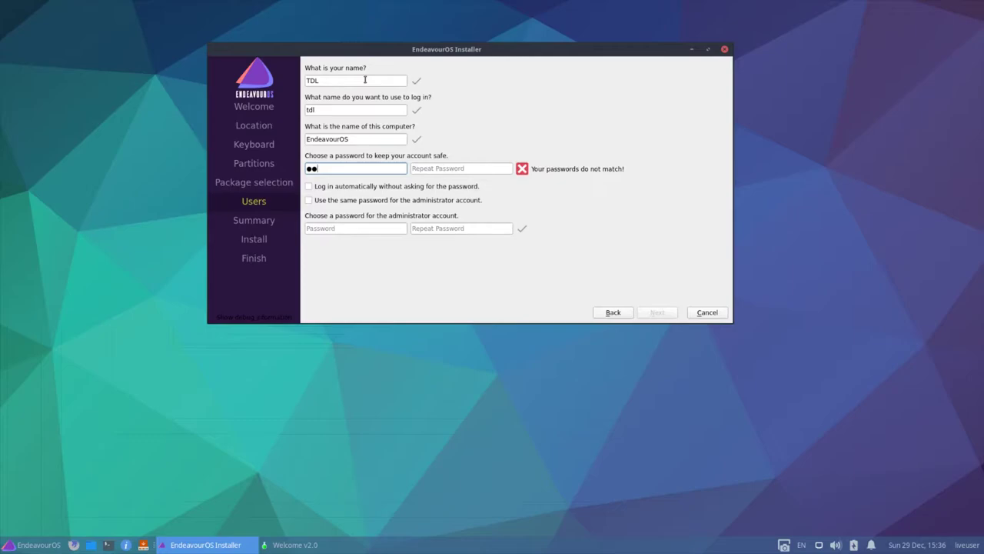
pyautogui.write('•••••••••')
pyautogui.press('Tab')
pyautogui.write('•••••••••••')
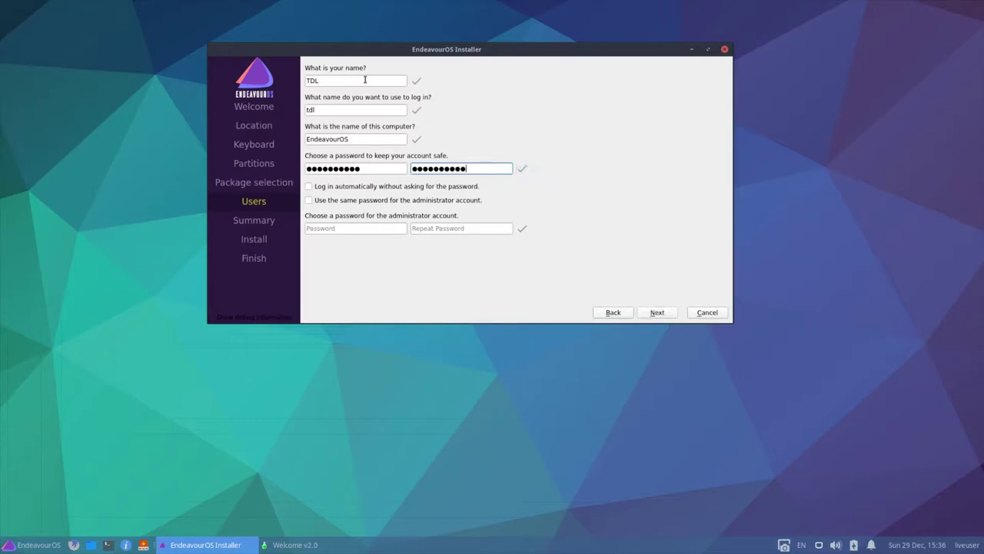
pyautogui.press('Tab')
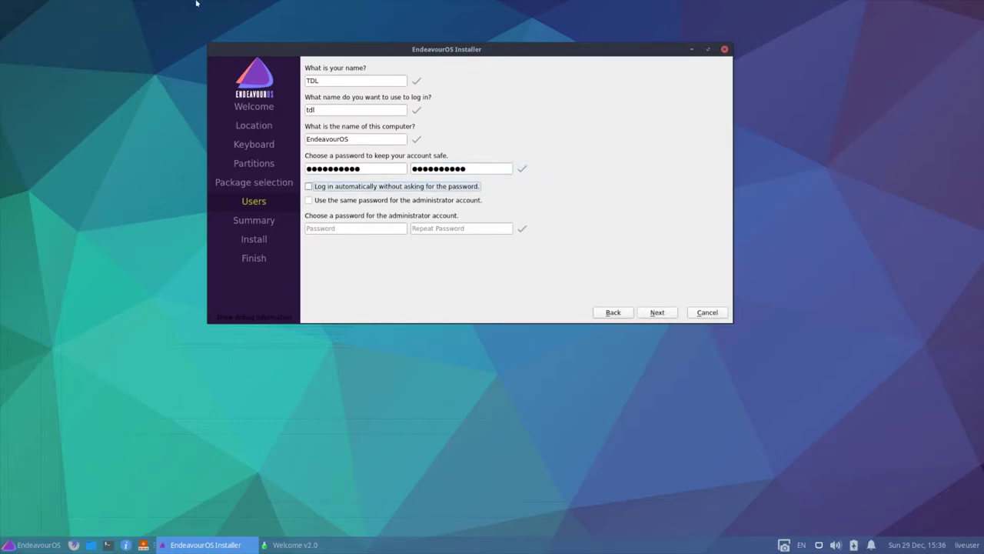
pyautogui.click(336, 202)
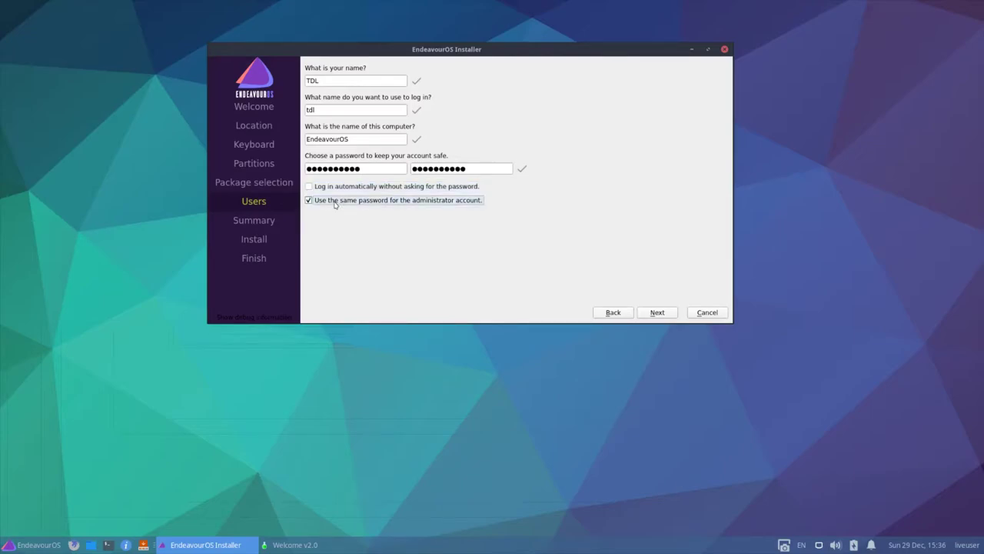
# Step: Continue to the installation summary, start the installation, and confirm the changes to the disk
pyautogui.click(657, 312)
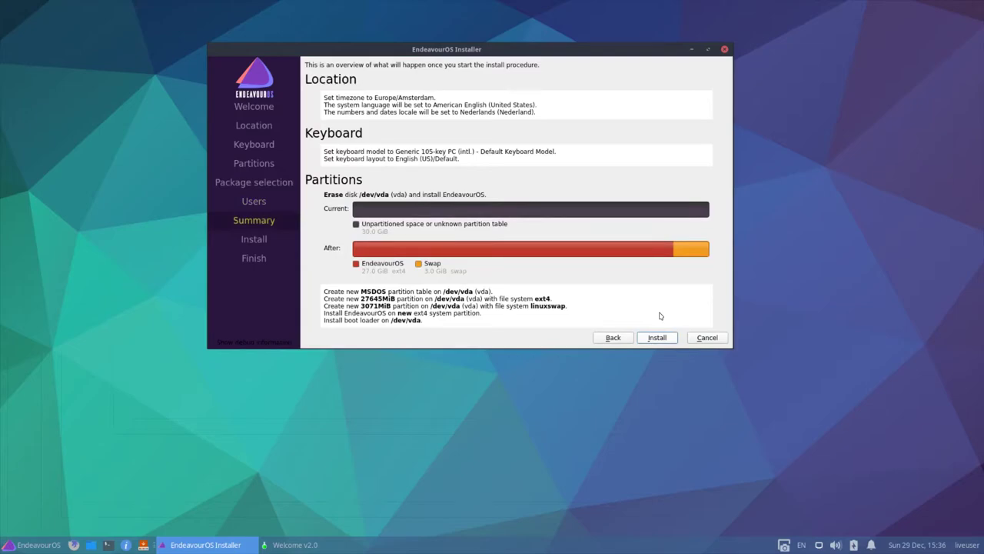
pyautogui.click(657, 338)
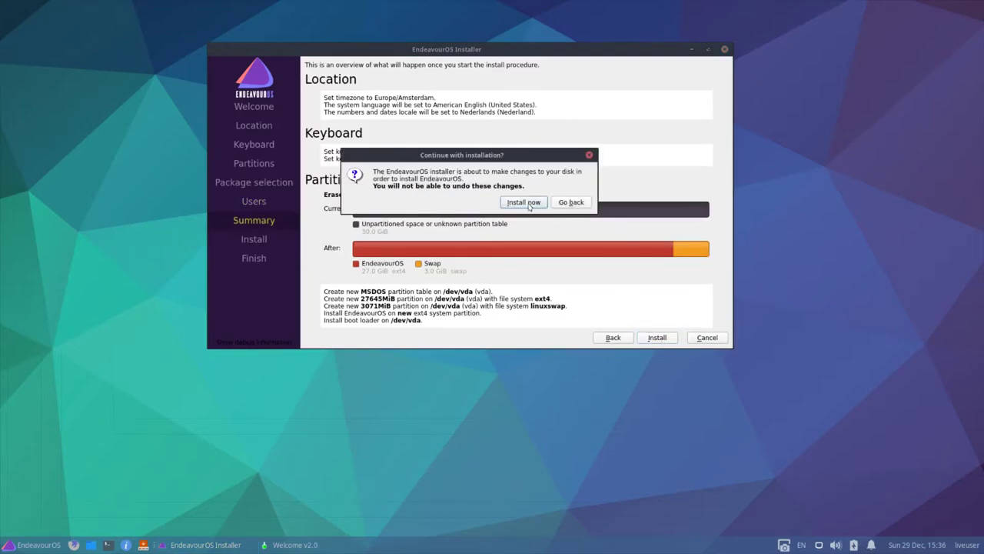
pyautogui.click(527, 203)
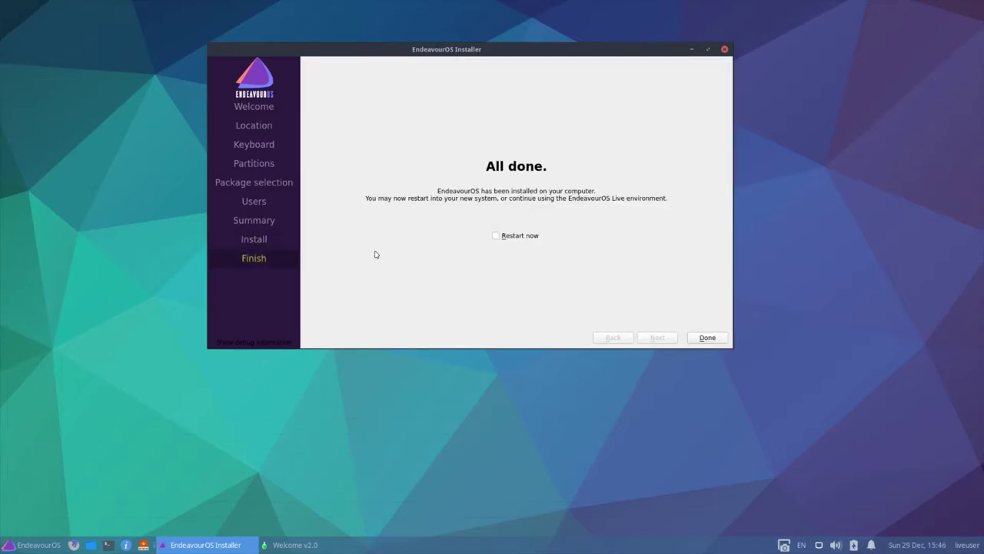
# Step: Finish the installer with Restart now enabled and show the Endeavour virtual machine in full screen
pyautogui.click(498, 238)
pyautogui.click(708, 337)
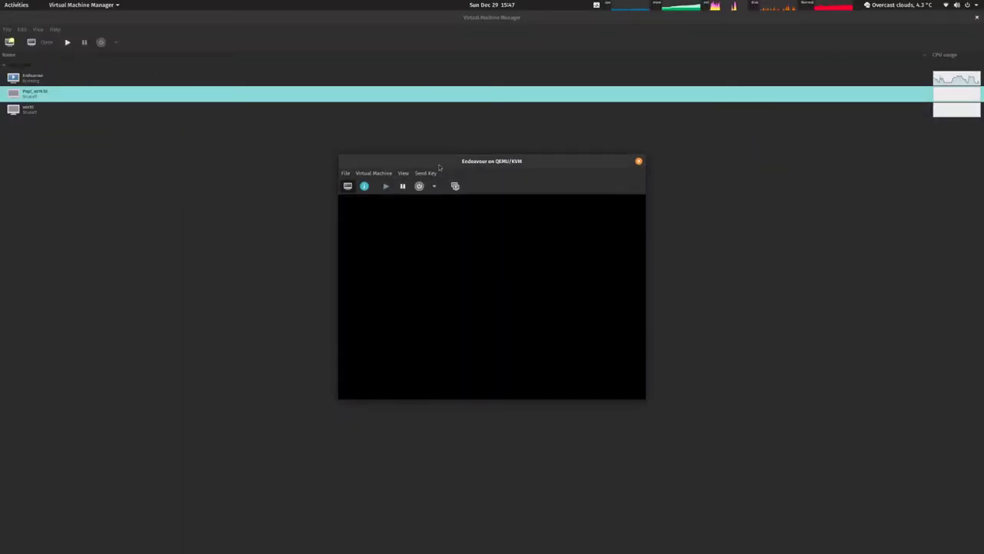
pyautogui.click(404, 173)
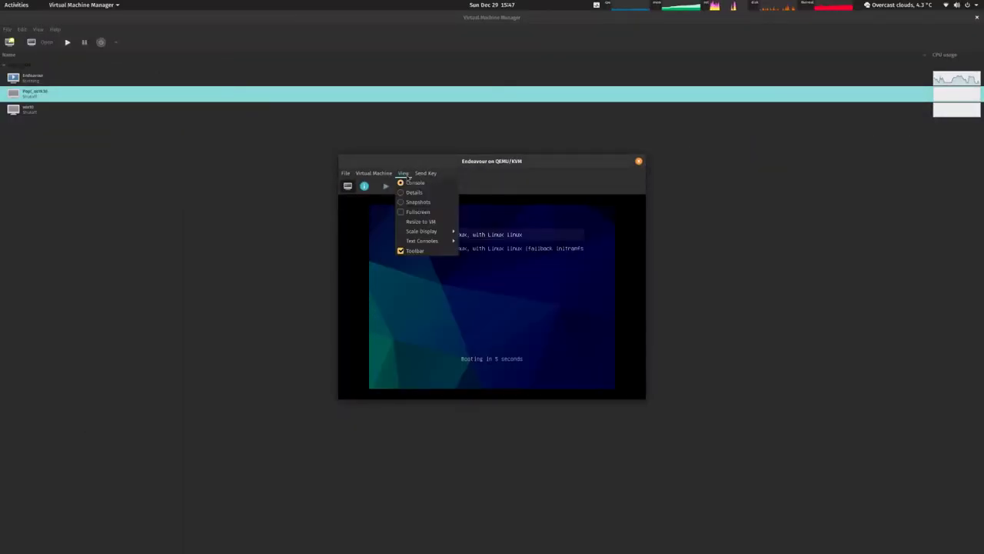
pyautogui.click(412, 215)
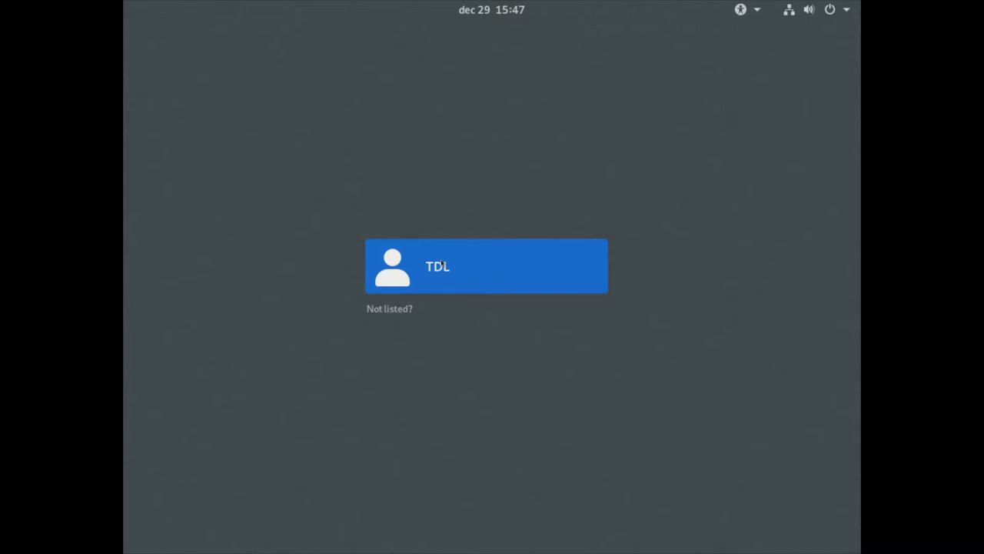
# Step: Sign in to the installed system with the account password and accept changing the wallpaper to endeavouros_gnome.png
pyautogui.click(443, 264)
pyautogui.write('******')
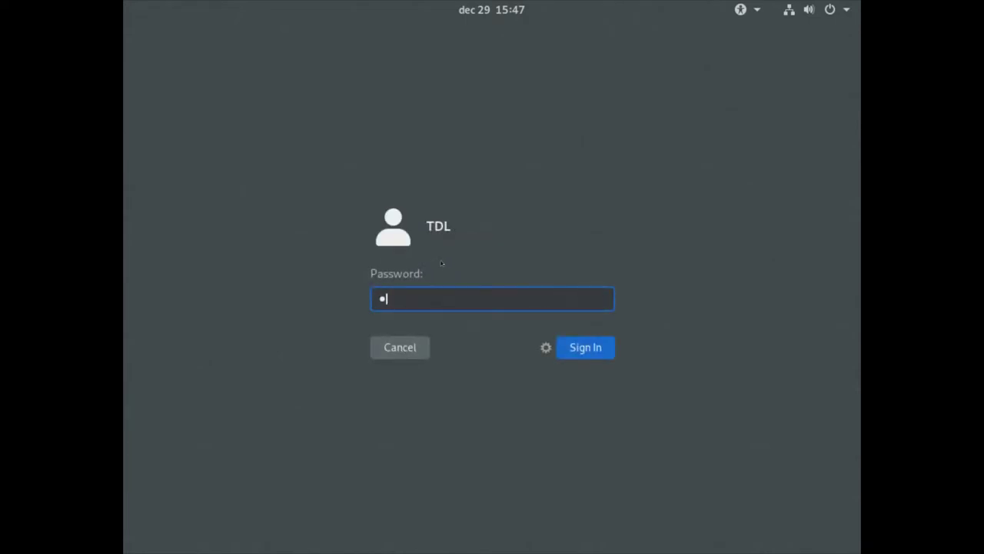
pyautogui.write('****')
pyautogui.press('Return')
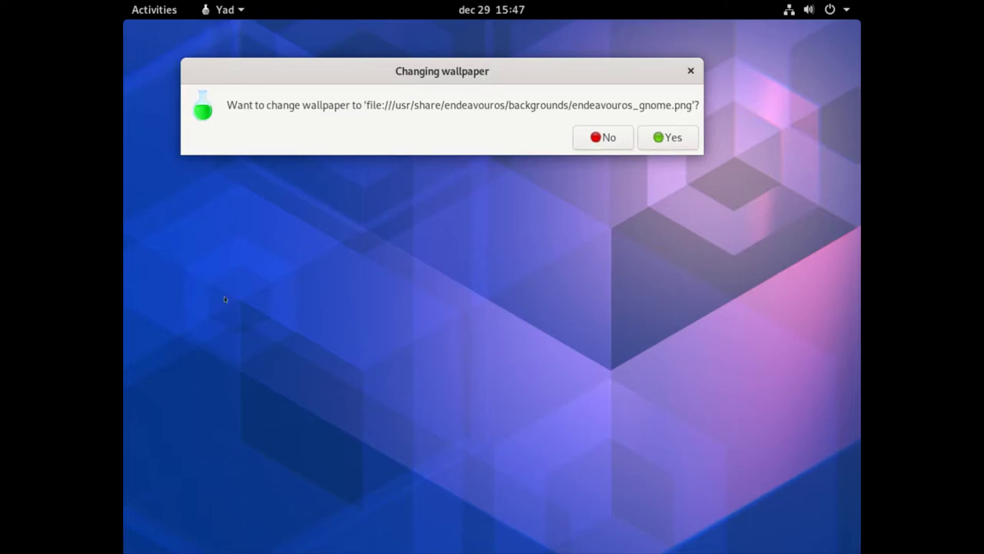
pyautogui.click(668, 139)
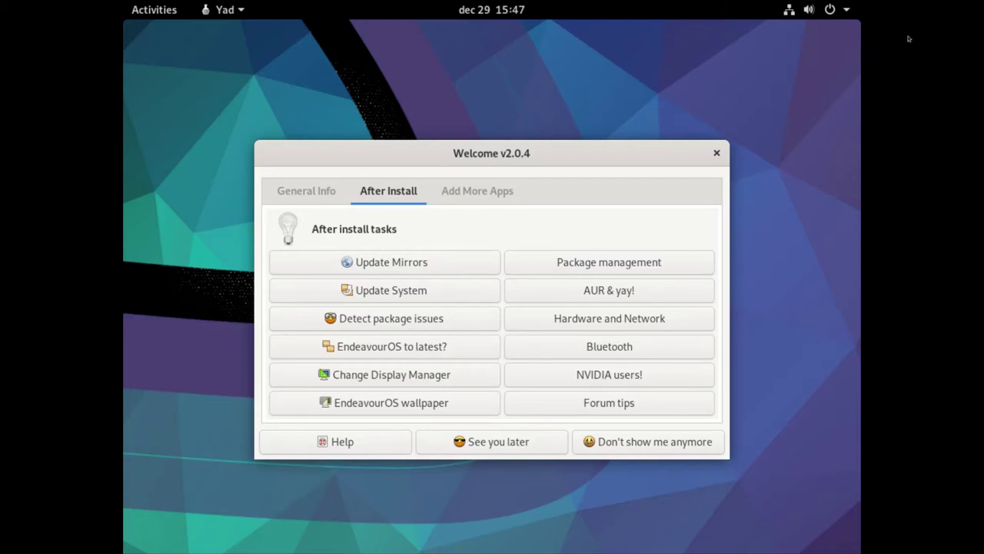
# Step: Set the display resolution to 1920×1080 (16:9), keep the new display settings, and close the settings window
pyautogui.click(812, 10)
pyautogui.click(680, 170)
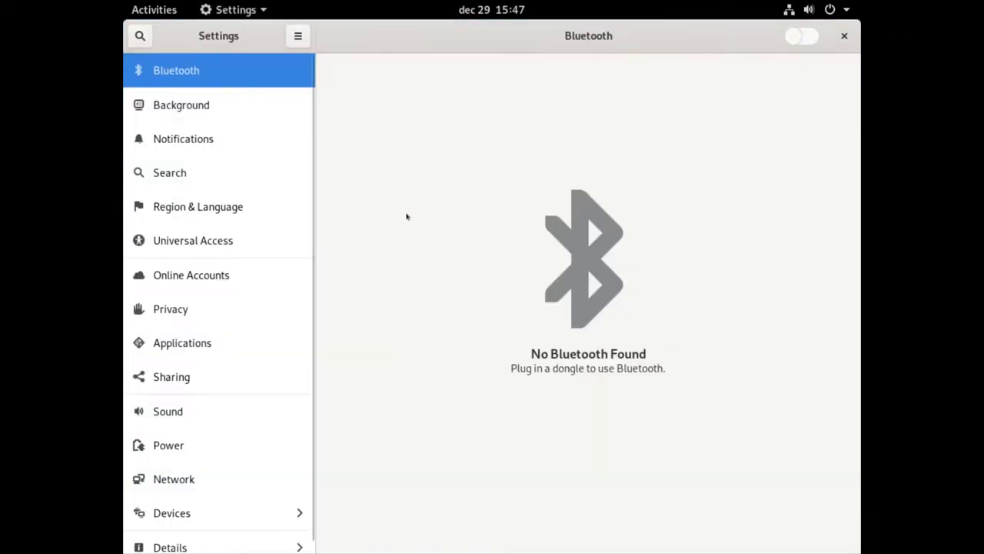
pyautogui.scroll(-1, 205, 405)
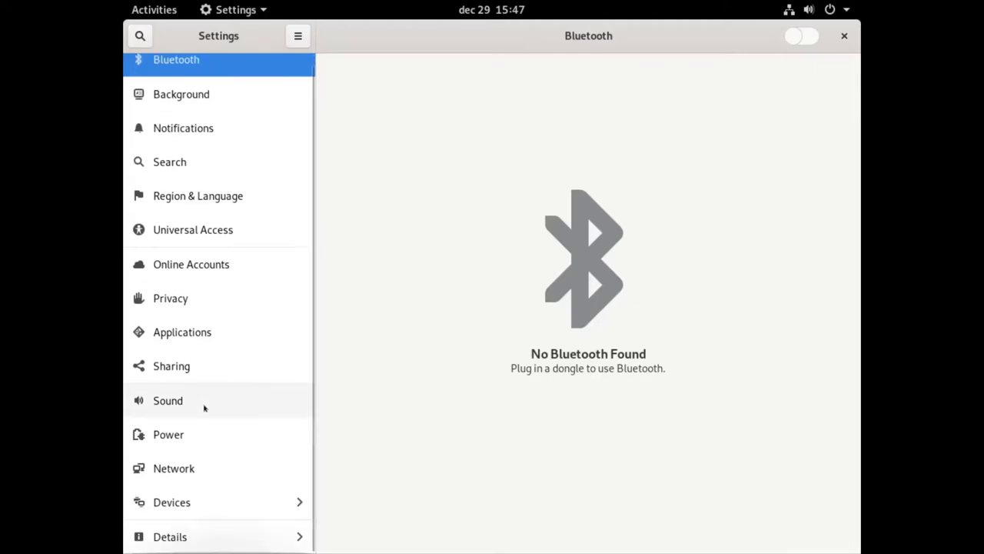
pyautogui.click(248, 510)
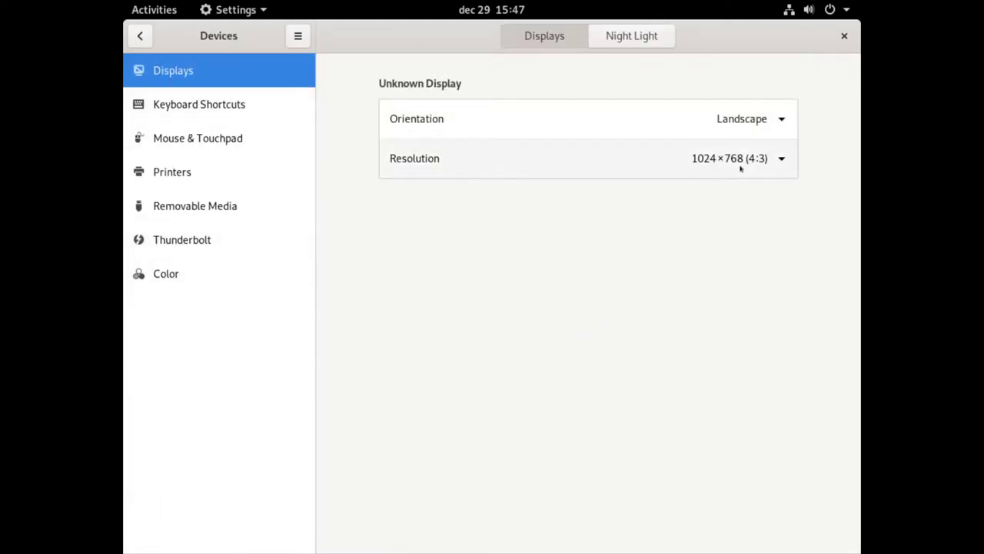
pyautogui.click(741, 165)
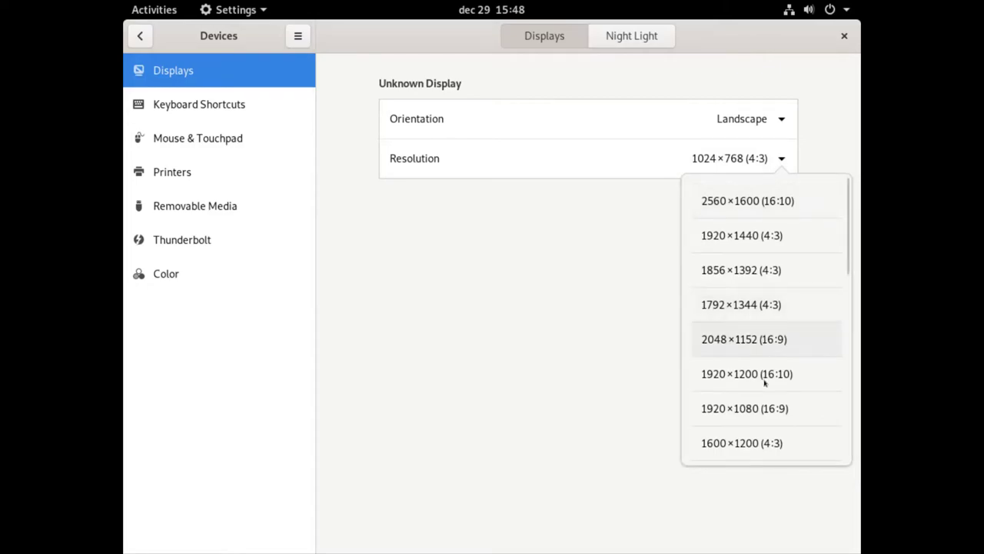
pyautogui.click(763, 408)
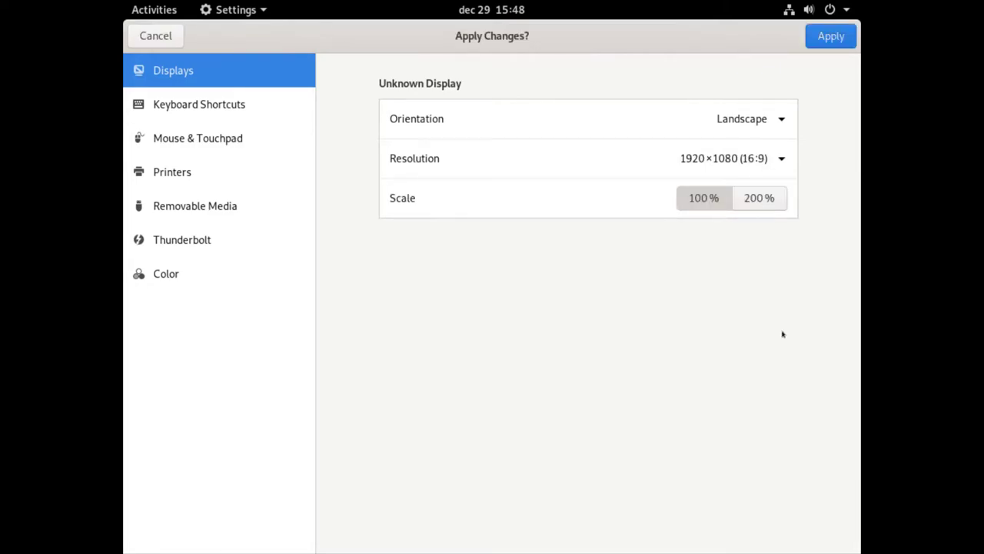
pyautogui.click(832, 36)
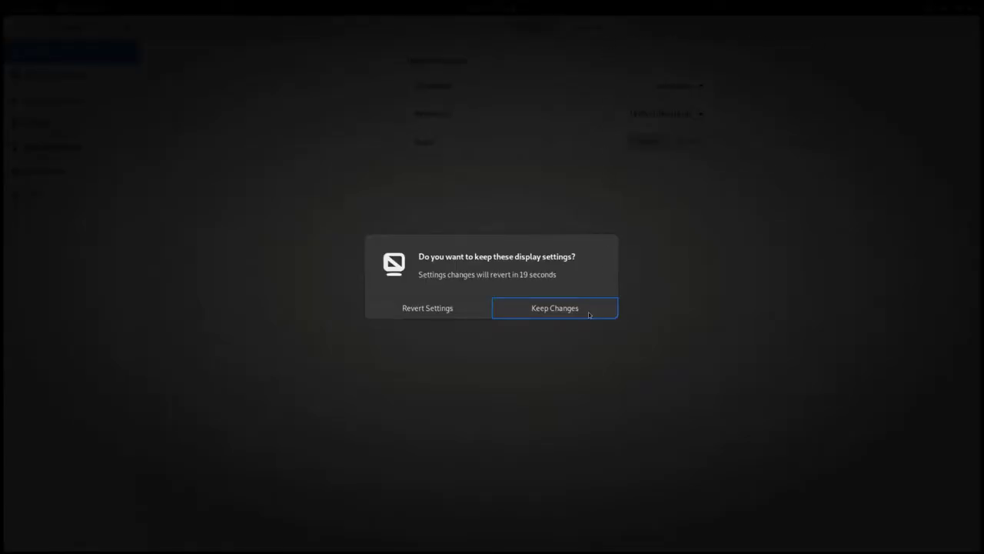
pyautogui.click(587, 314)
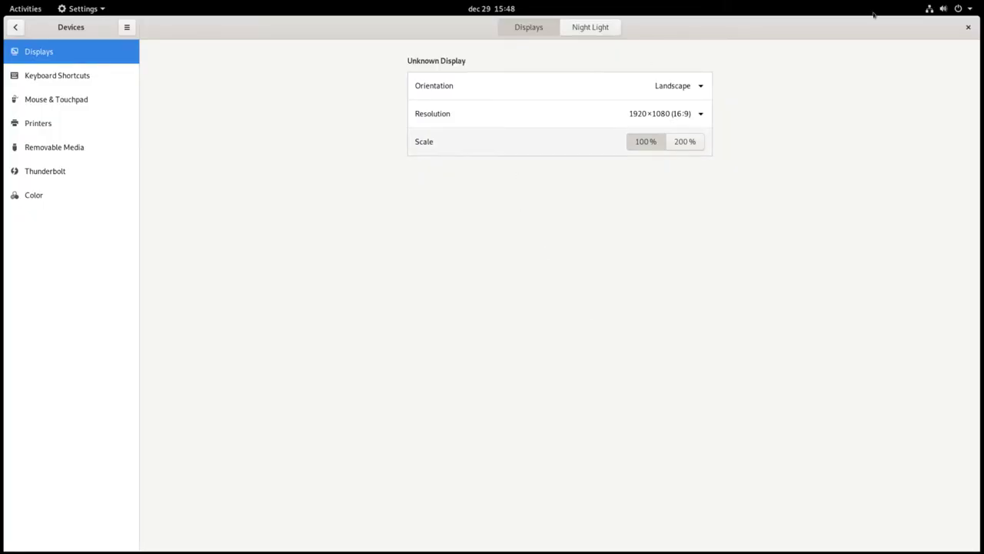
pyautogui.click(968, 27)
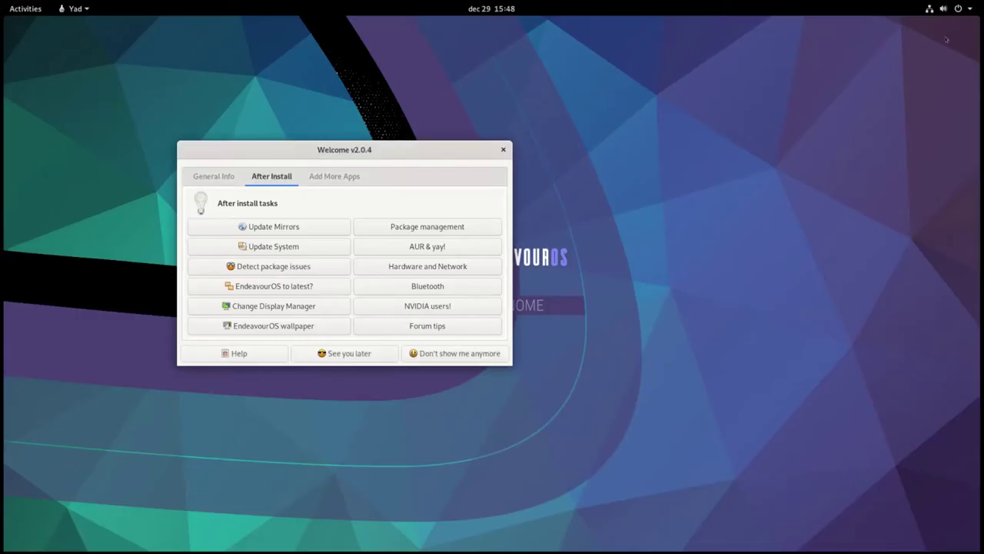
# Step: Move the Welcome window to the middle of the desktop, view its general information section, and return to the after-install tasks
pyautogui.moveTo(376, 147); pyautogui.dragTo(637, 151)
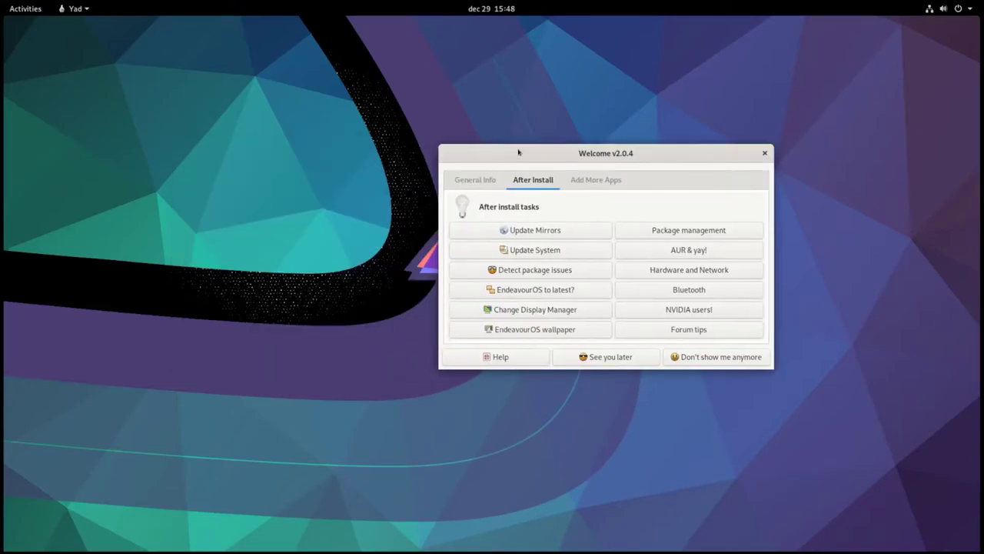
pyautogui.moveTo(519, 153); pyautogui.dragTo(766, 310)
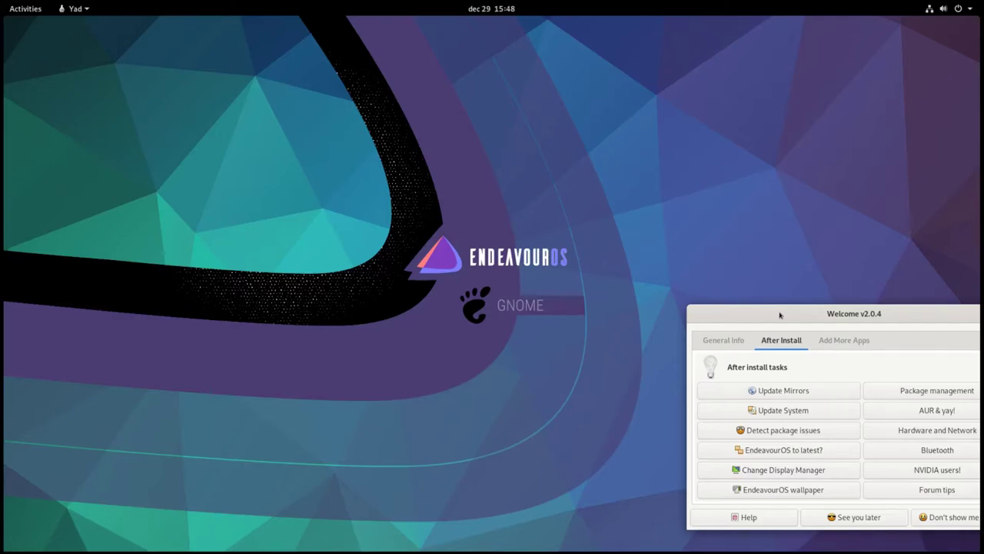
pyautogui.moveTo(770, 308); pyautogui.dragTo(461, 175)
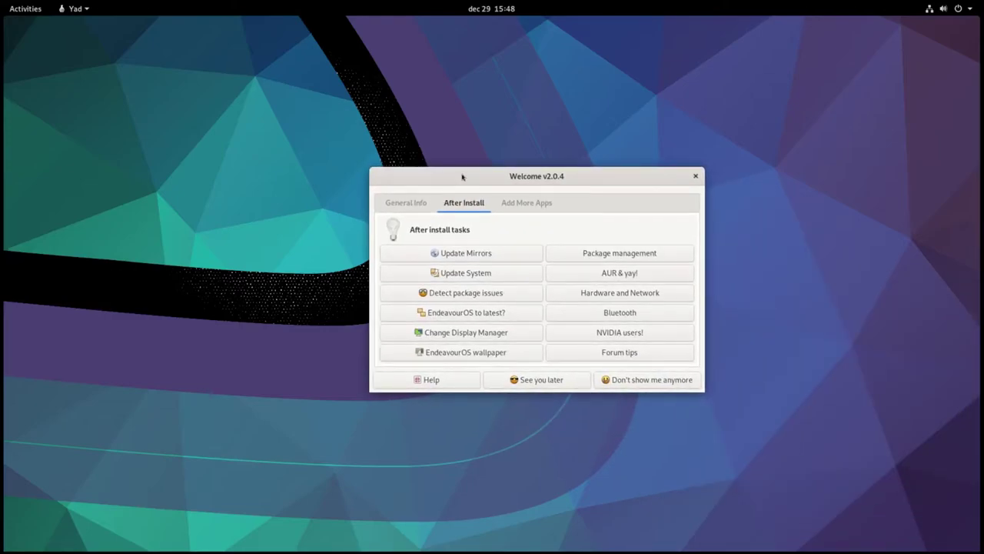
pyautogui.moveTo(597, 170); pyautogui.dragTo(587, 152)
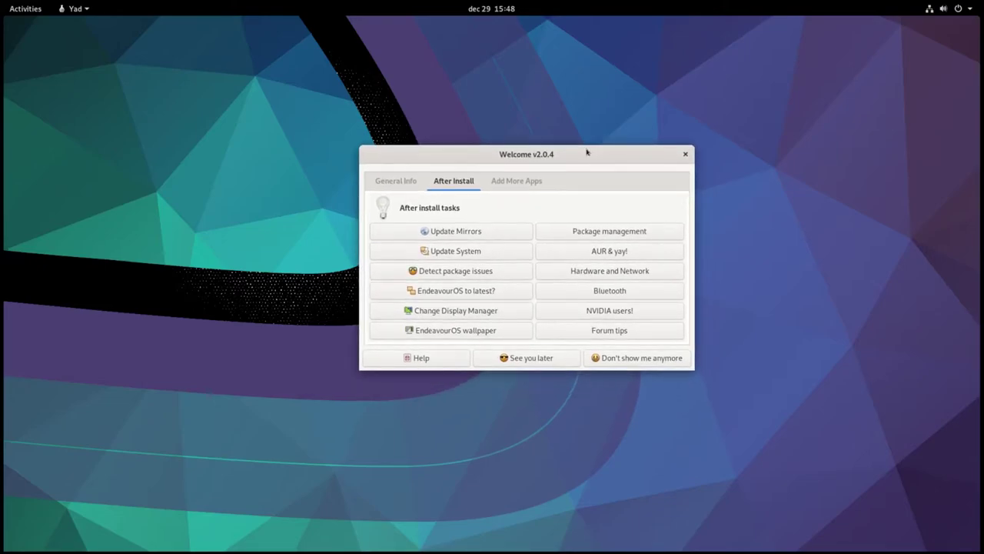
pyautogui.click(408, 183)
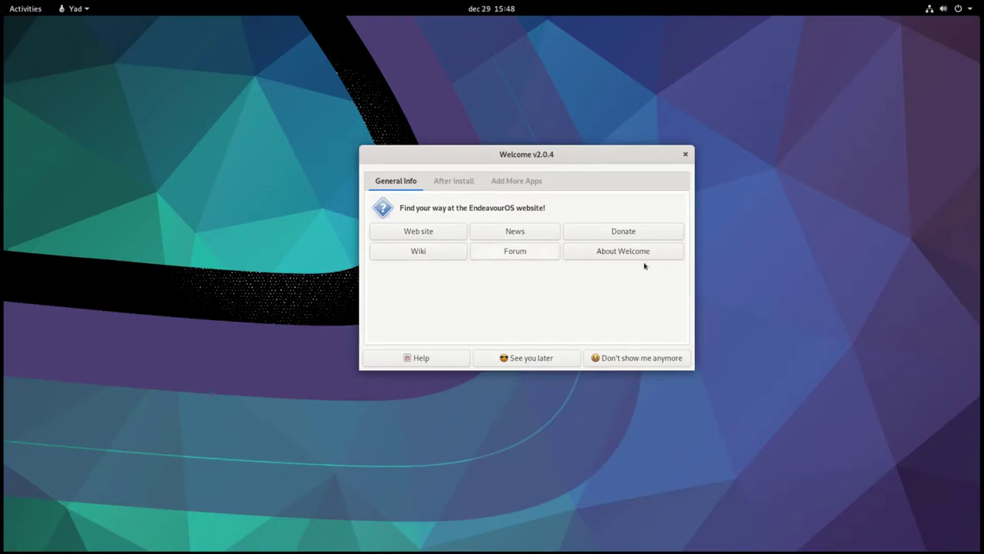
pyautogui.click(462, 183)
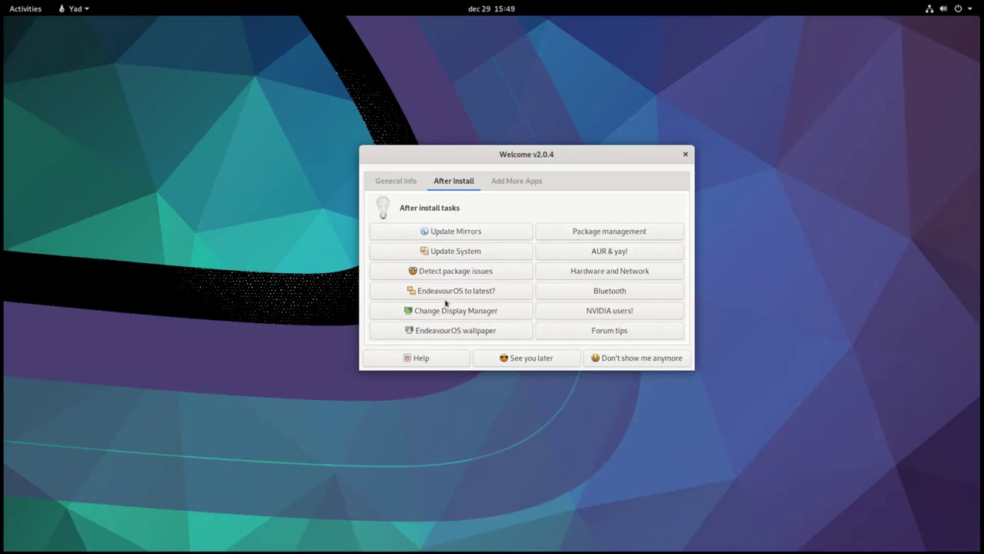
# Step: Generate a new Arch mirror ranking for the Netherlands using https mirrors, sorted by rate with a maximum of 10, and review the resulting mirrorlist
pyautogui.click(457, 233)
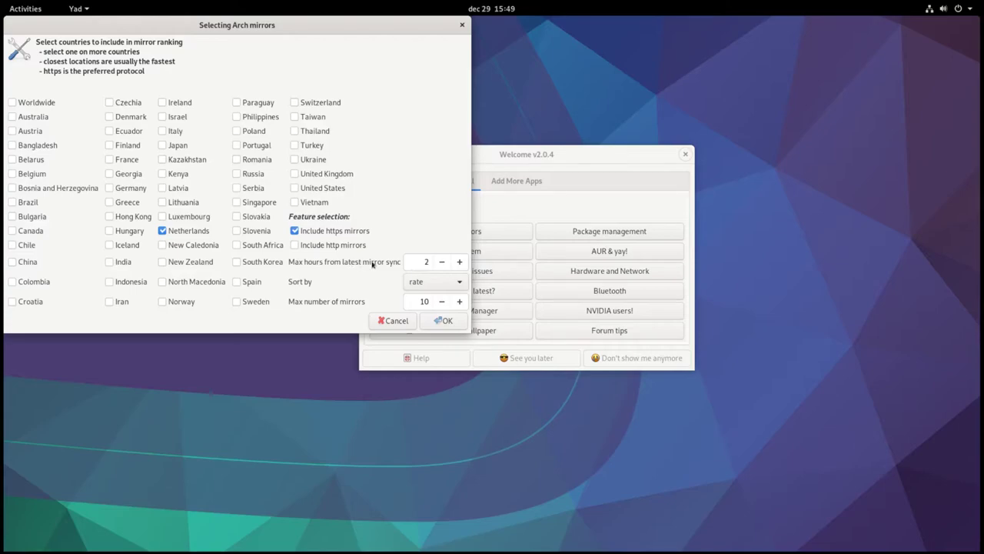
pyautogui.click(446, 321)
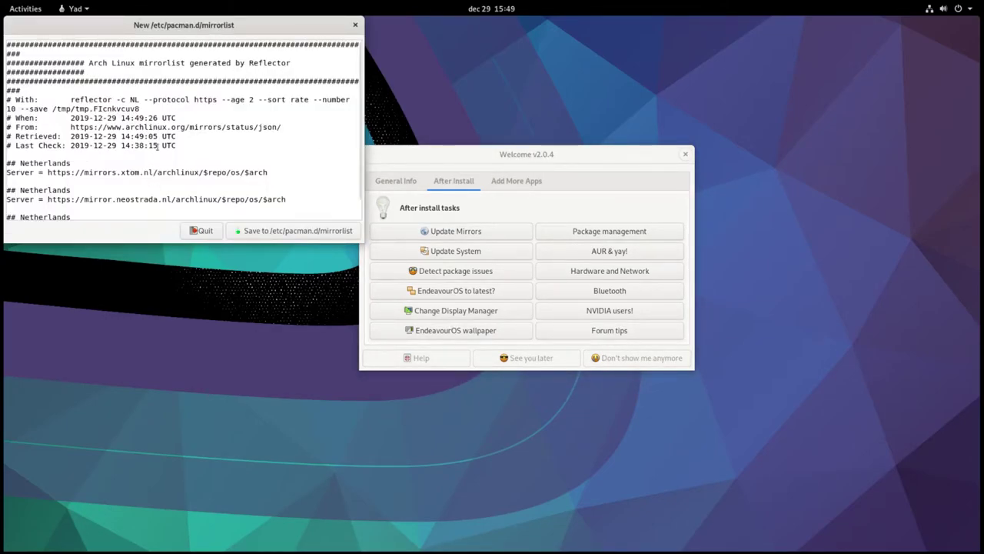
pyautogui.scroll(-1, 157, 146)
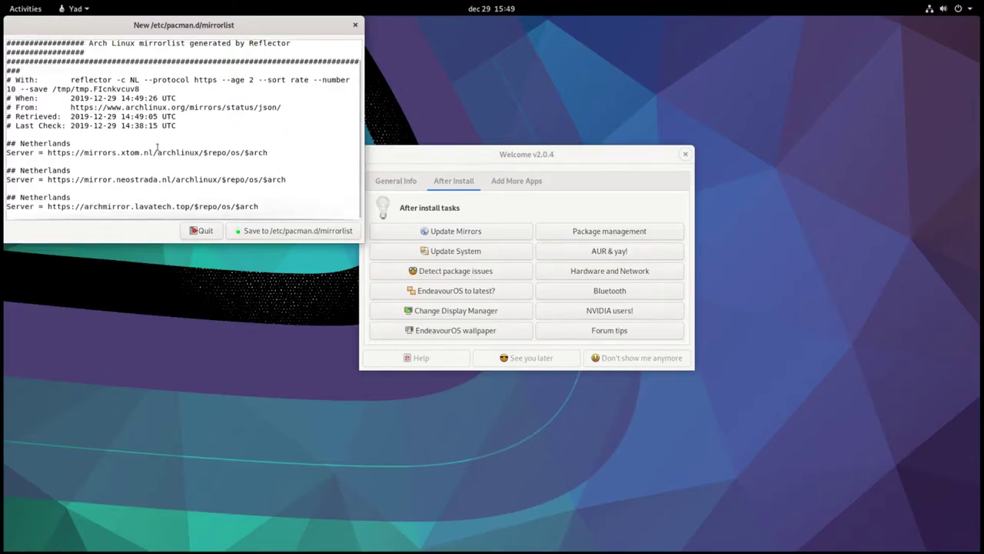
pyautogui.scroll(1, 158, 146)
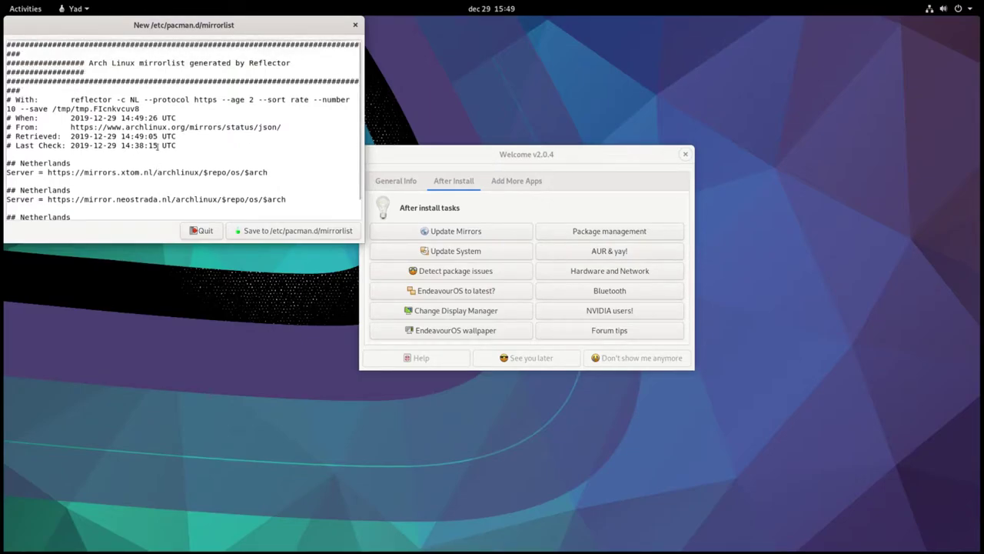
pyautogui.scroll(-1, 158, 146)
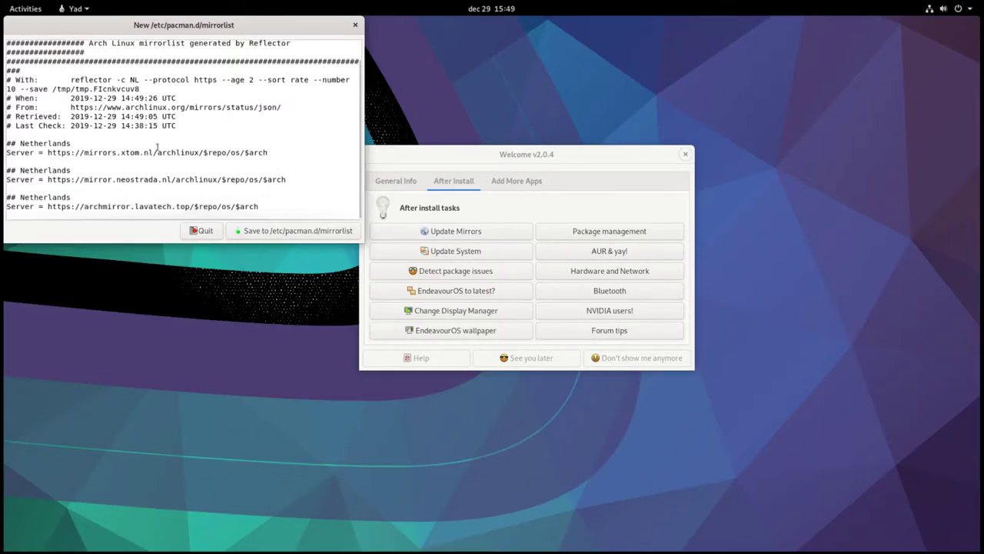
# Step: Save the generated list to /etc/pacman.d/mirrorlist and authenticate with the account password
pyautogui.click(292, 231)
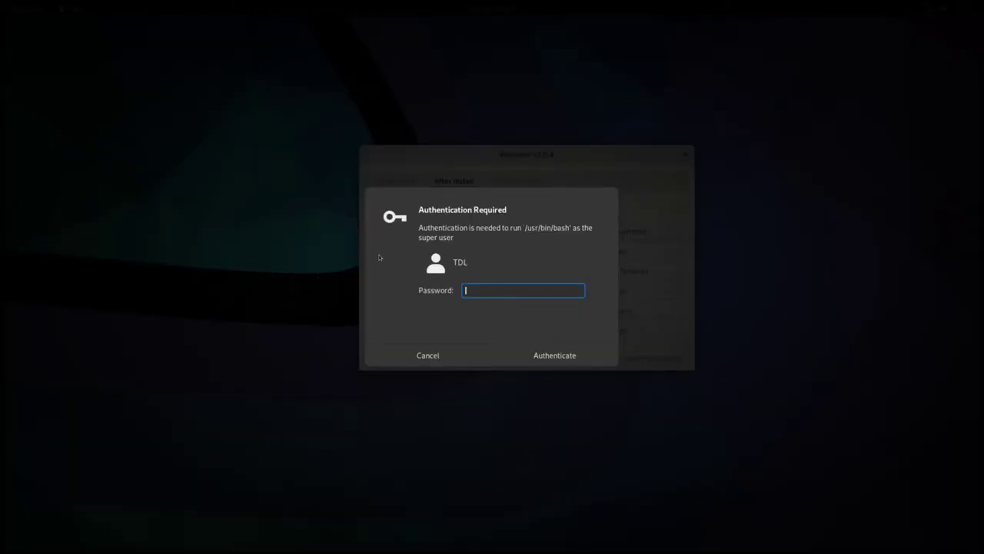
pyautogui.write('••')
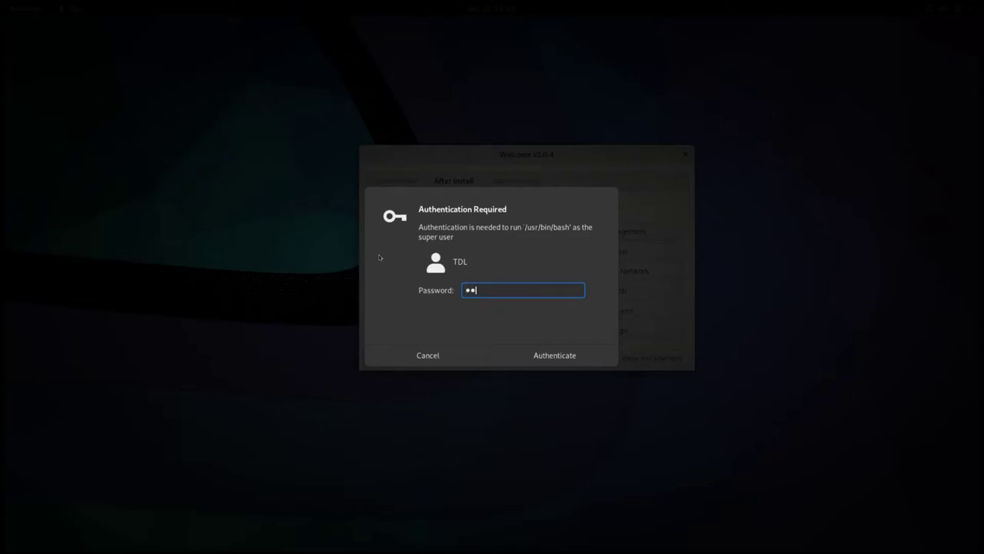
pyautogui.write('••••')
pyautogui.press('Return')
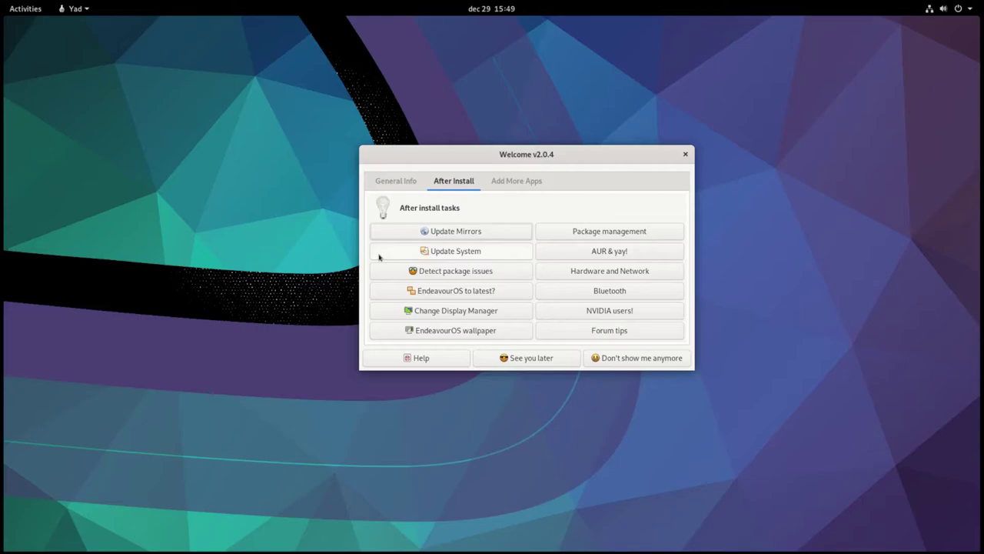
# Step: Run the system update, then detect package issues and remove the flagged driver packages, authorising with the account password
pyautogui.click(450, 252)
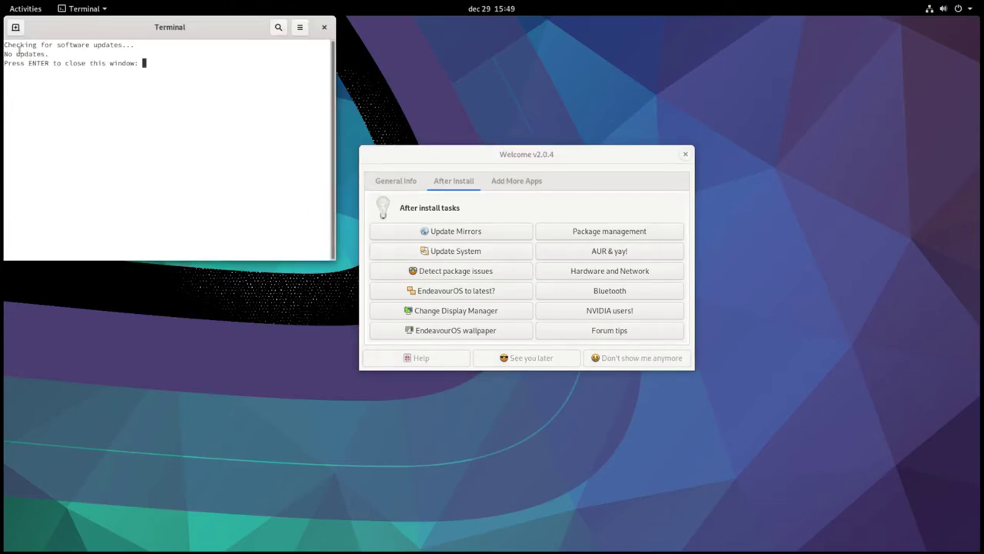
pyautogui.press('Return')
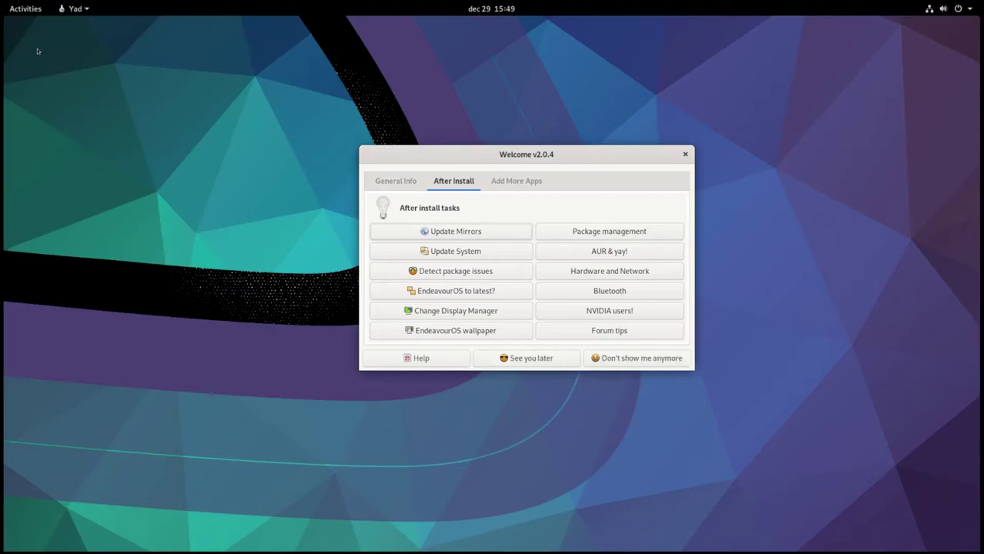
pyautogui.click(465, 272)
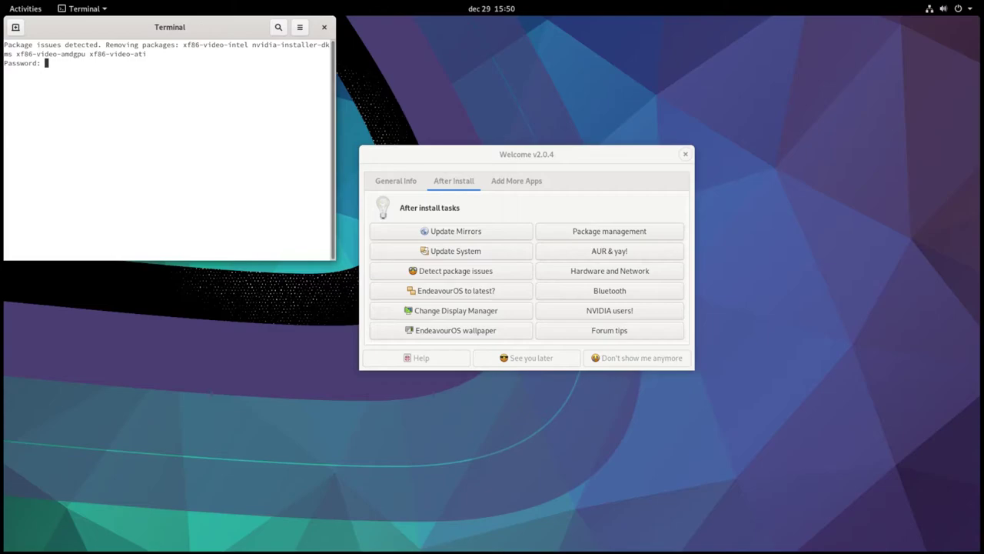
pyautogui.press('Return')
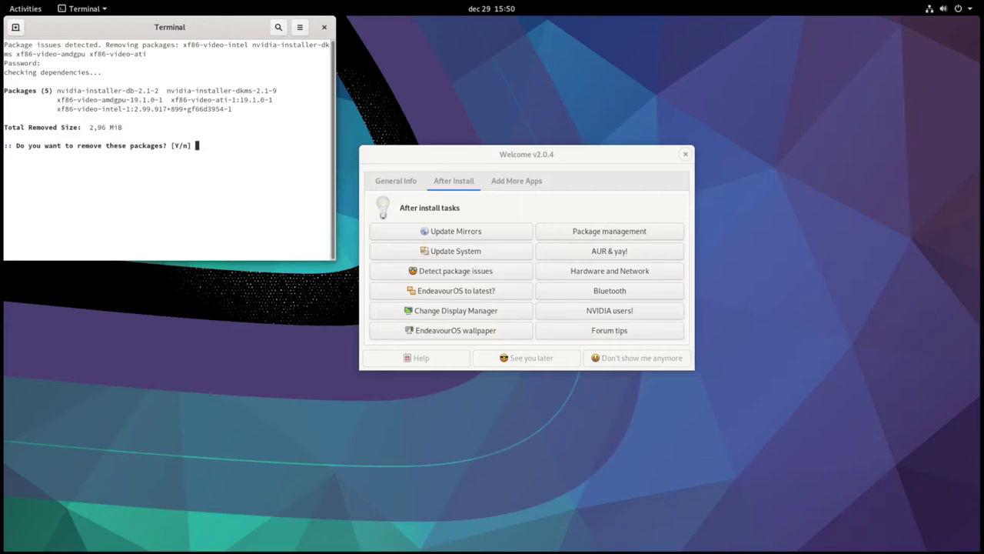
pyautogui.press('Return')
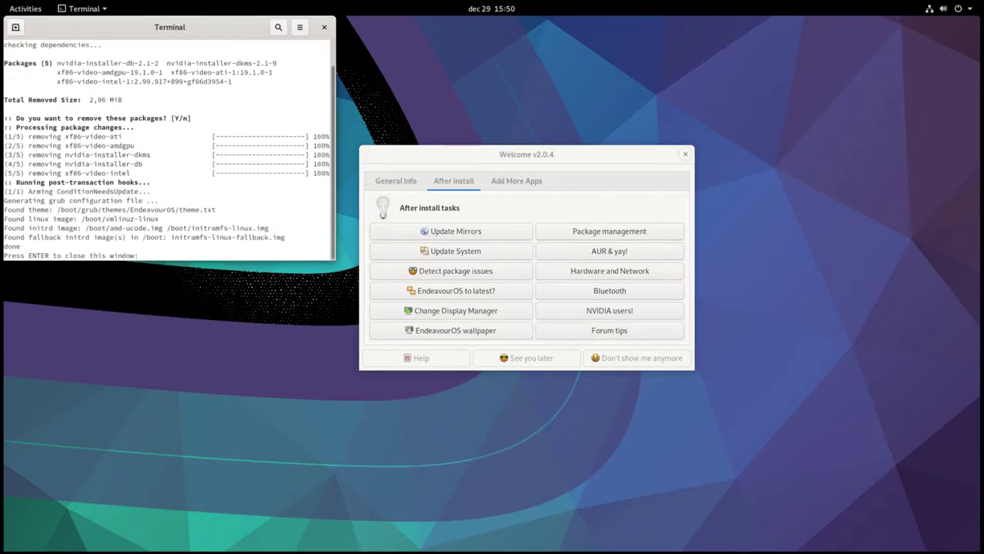
pyautogui.press('Return')
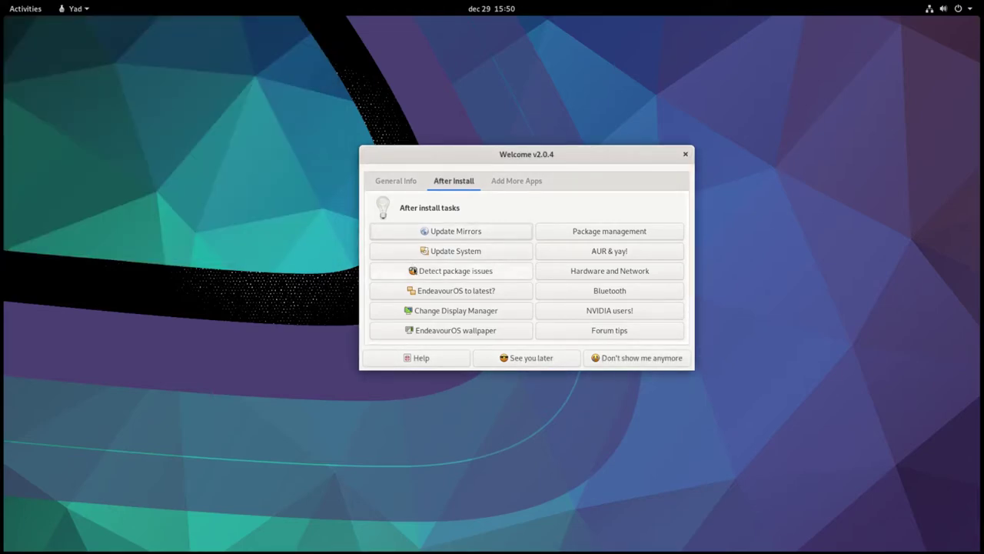
# Step: Check whether EndeavourOS is at the latest level, and view the available display managers without changing the selection
pyautogui.click(462, 293)
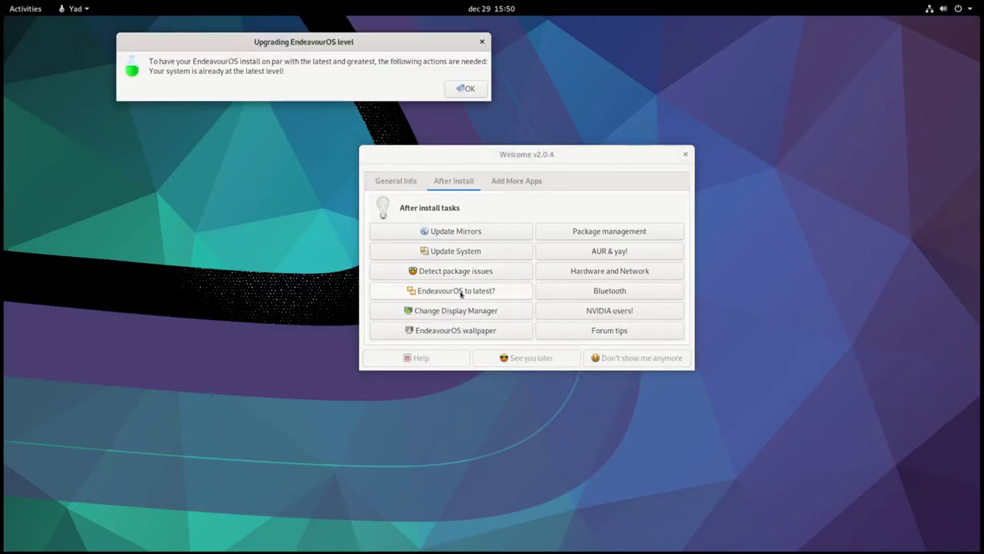
pyautogui.click(467, 89)
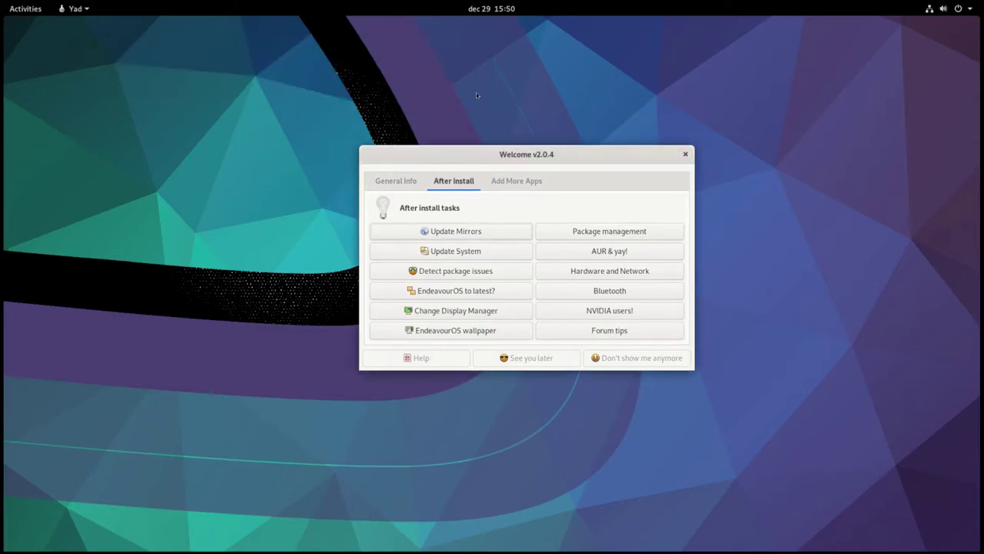
pyautogui.click(473, 312)
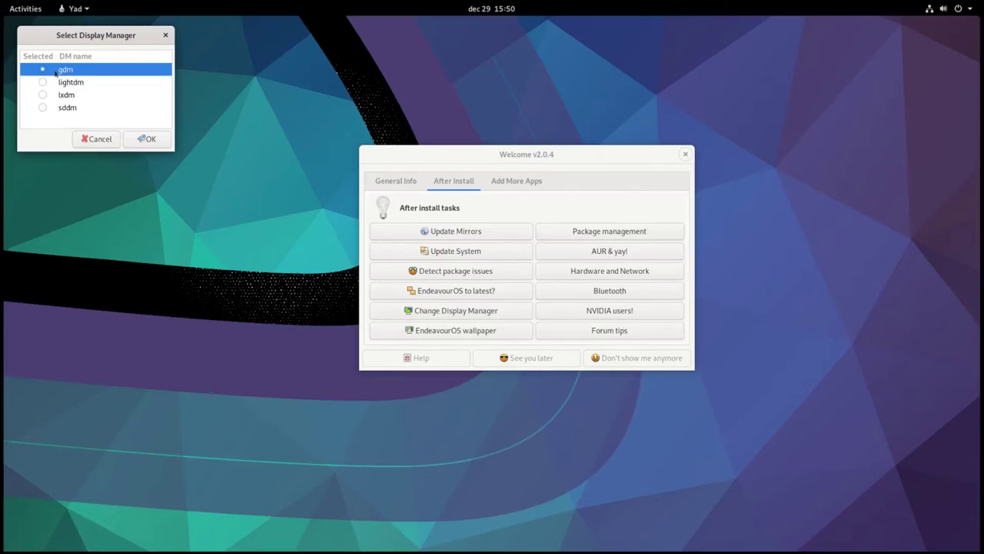
pyautogui.click(96, 139)
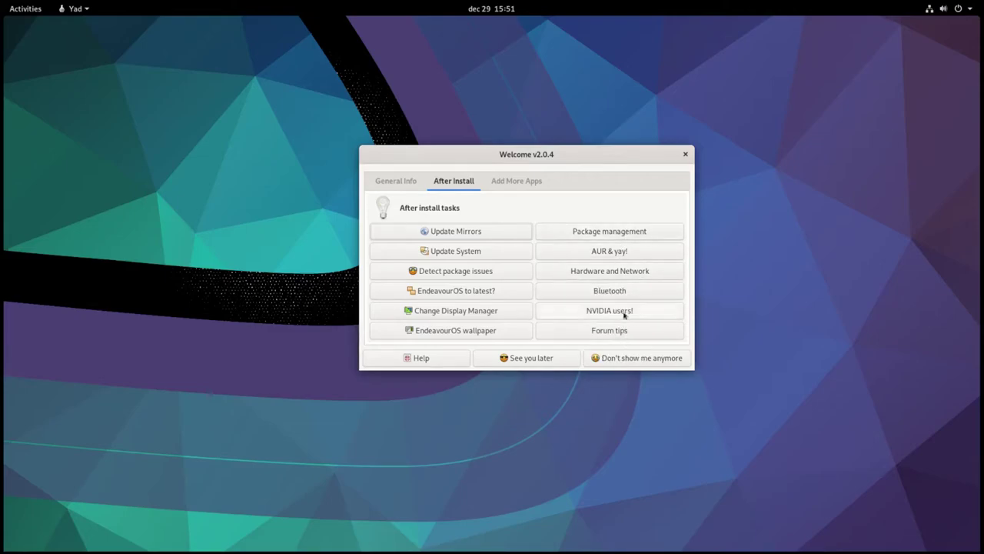
# Step: Open the AUR & yay! documentation from the Welcome window and read through the yay commands for installing, searching and updating packages
pyautogui.click(617, 256)
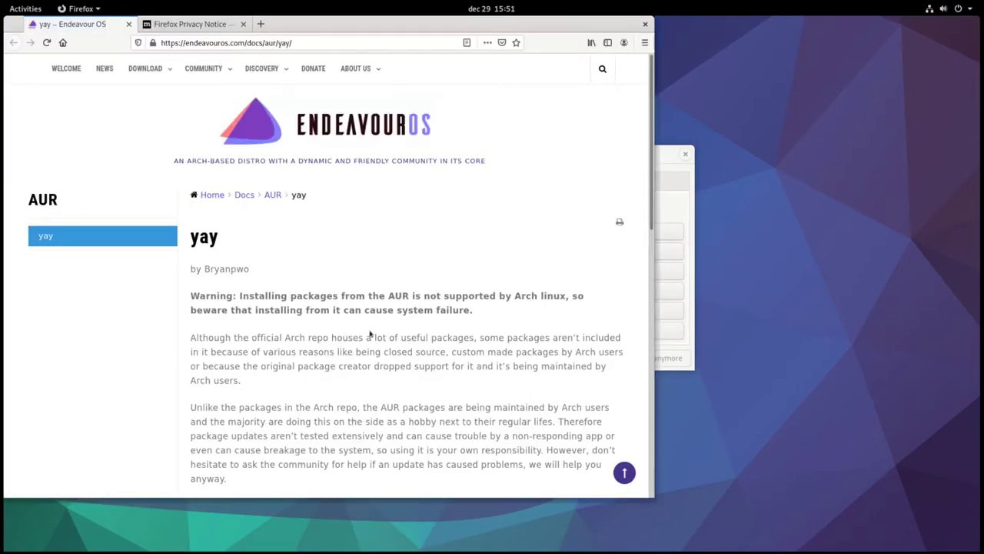
pyautogui.scroll(-10, 369, 333)
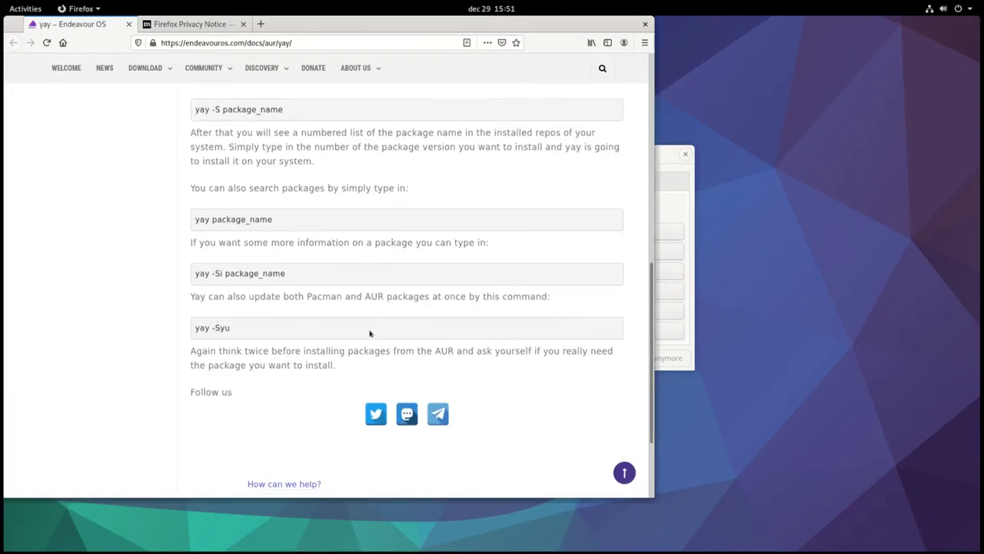
pyautogui.scroll(-3, 369, 332)
pyautogui.scroll(13, 369, 333)
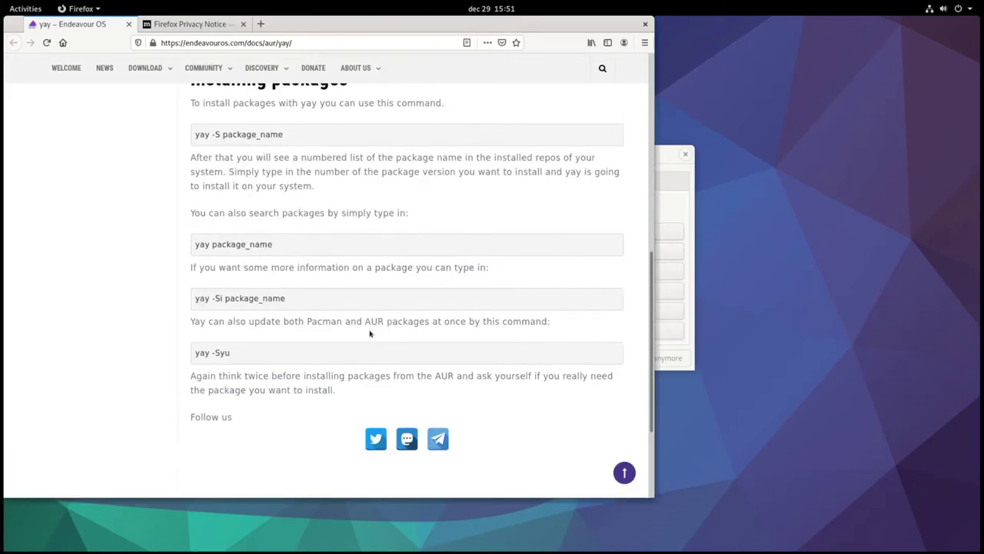
# Step: Return to the start of the yay documentation and close the browser with both tabs
pyautogui.scroll(3, 369, 330)
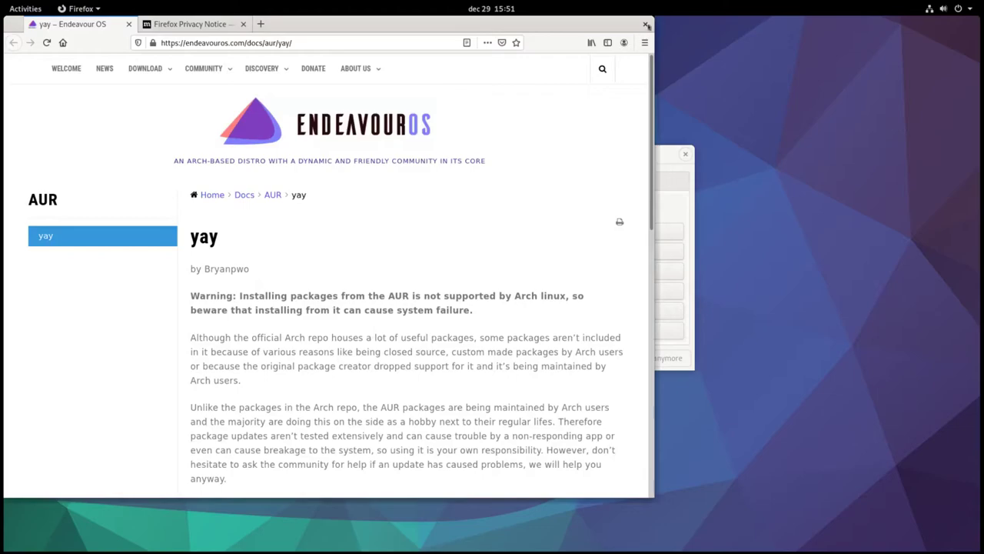
pyautogui.click(646, 25)
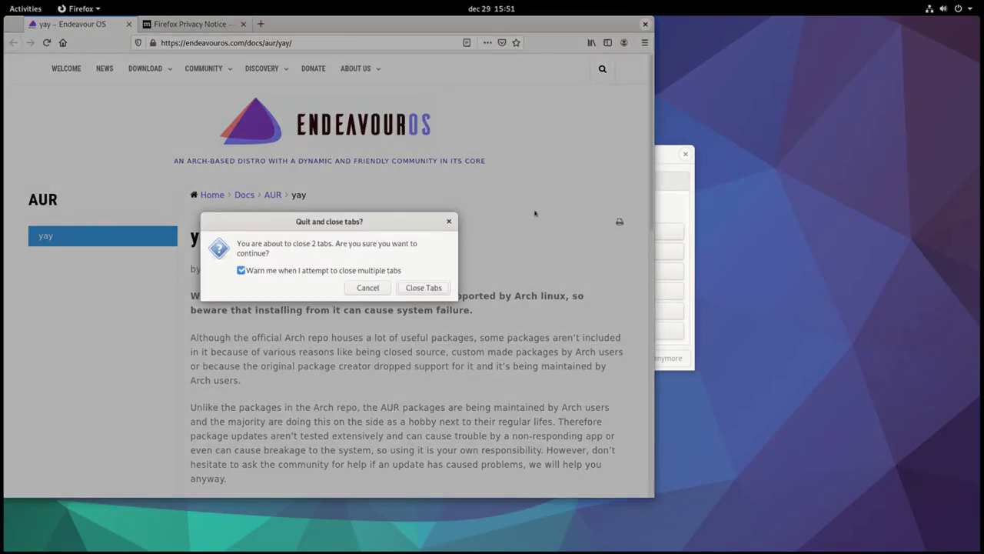
pyautogui.click(431, 289)
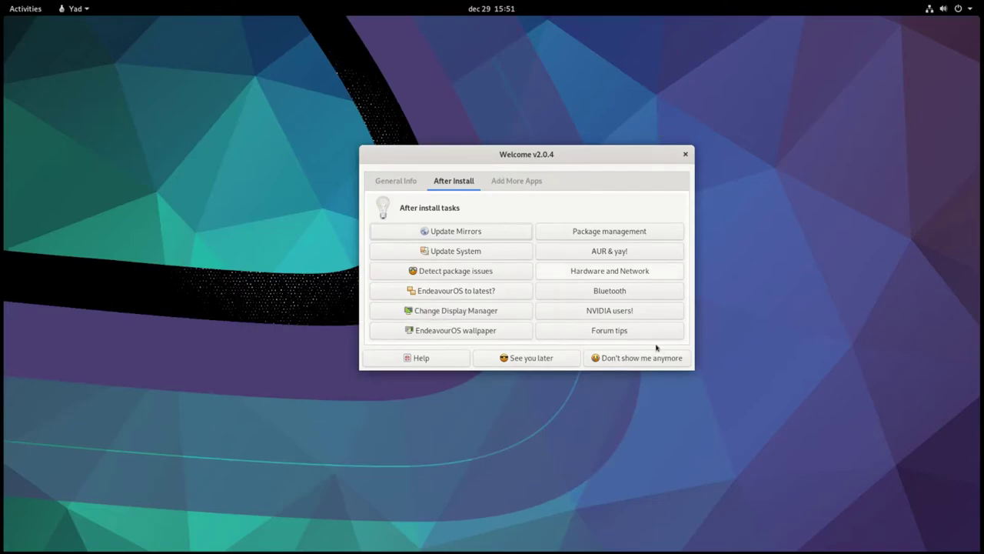
# Step: View the popular apps Welcome offers to install, then stop Welcome from showing anymore and dismiss the re-enabling instructions
pyautogui.click(506, 181)
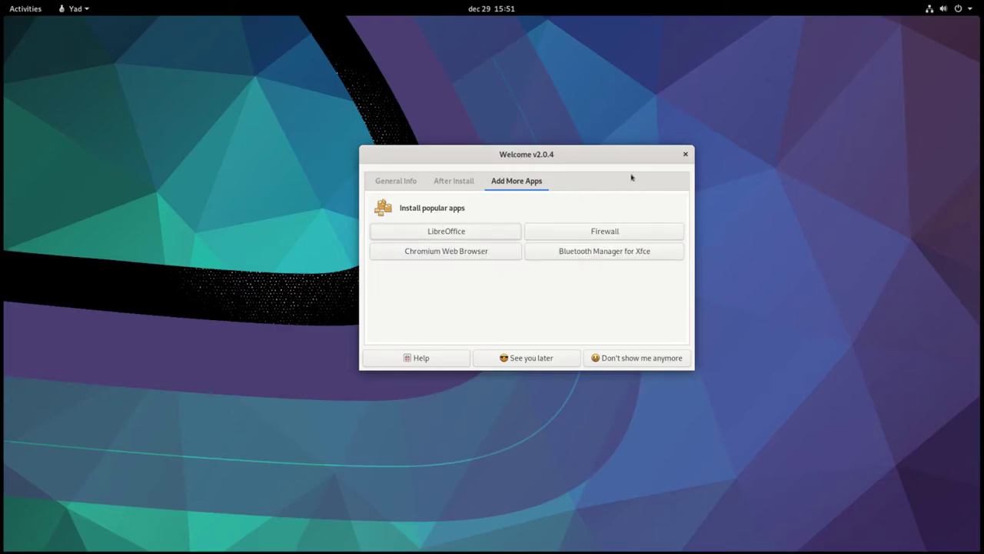
pyautogui.click(653, 356)
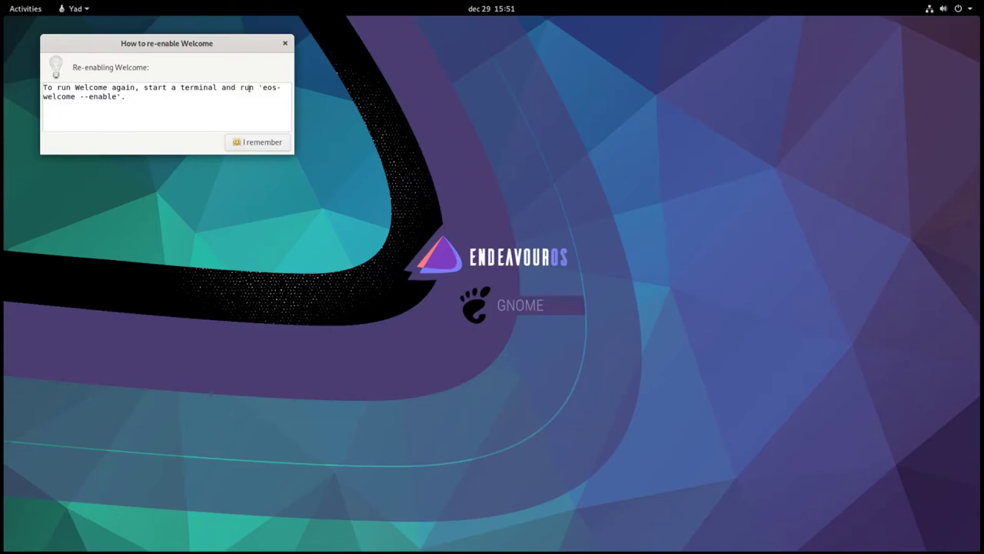
pyautogui.click(262, 142)
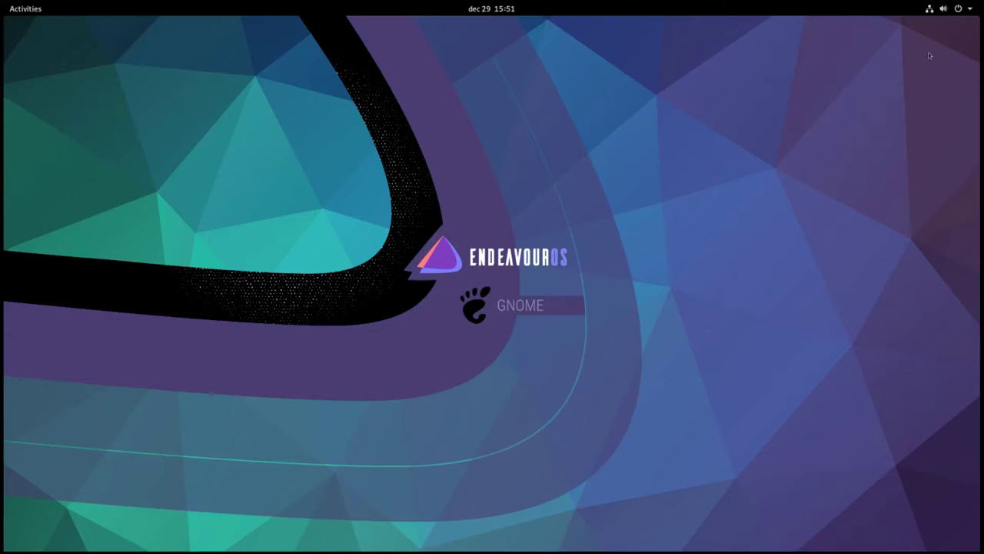
# Step: Look over the wired connection and user entries among the system controls, and view the calendar and notifications
pyautogui.click(959, 9)
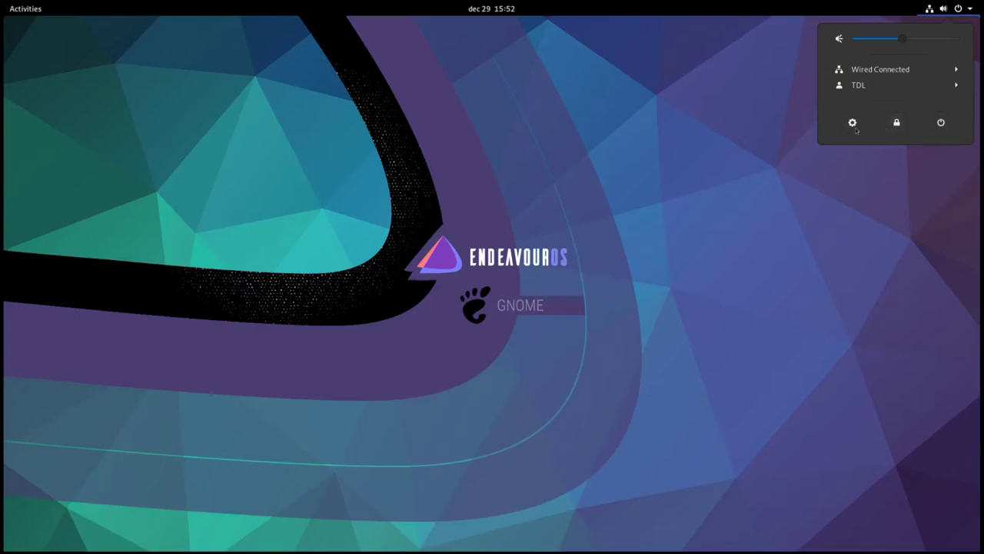
pyautogui.click(858, 85)
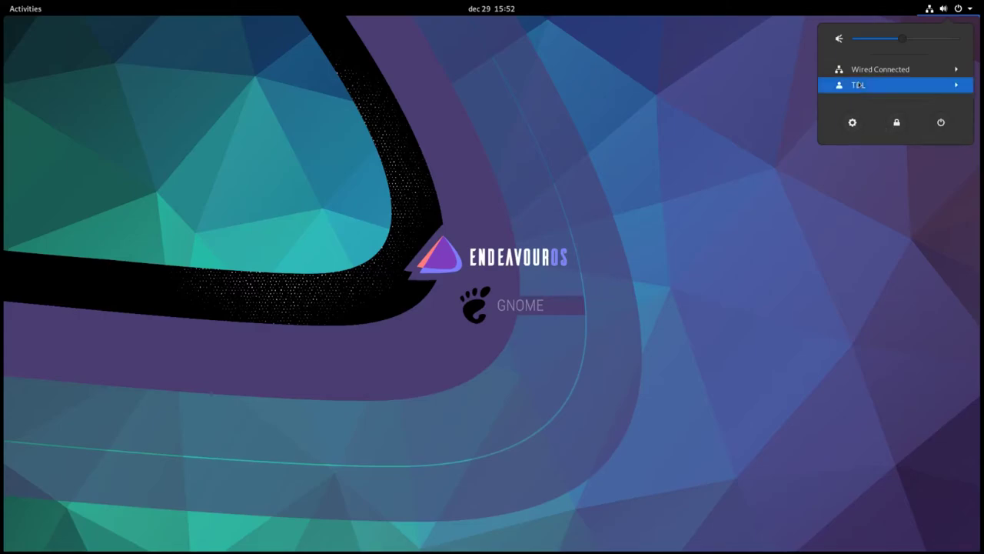
pyautogui.click(860, 84)
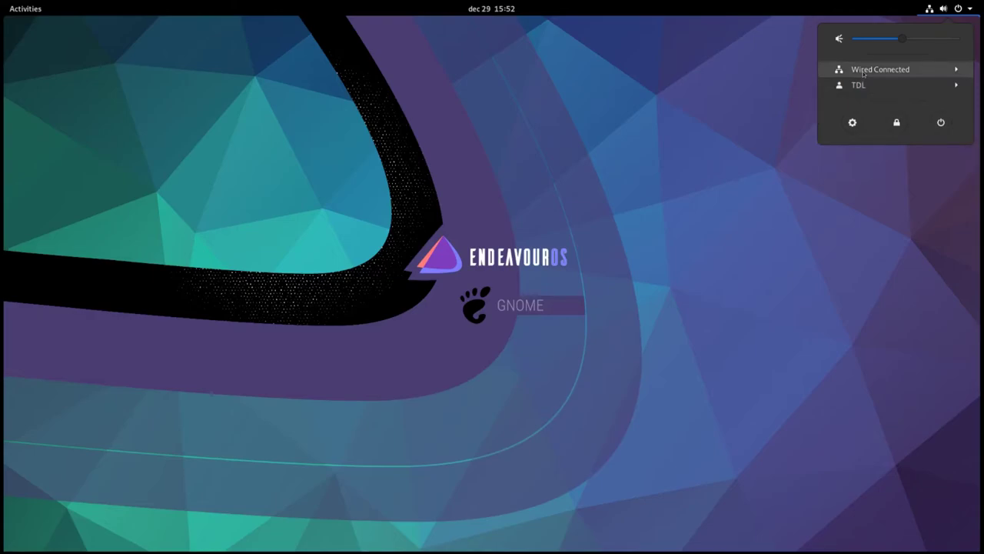
pyautogui.click(863, 71)
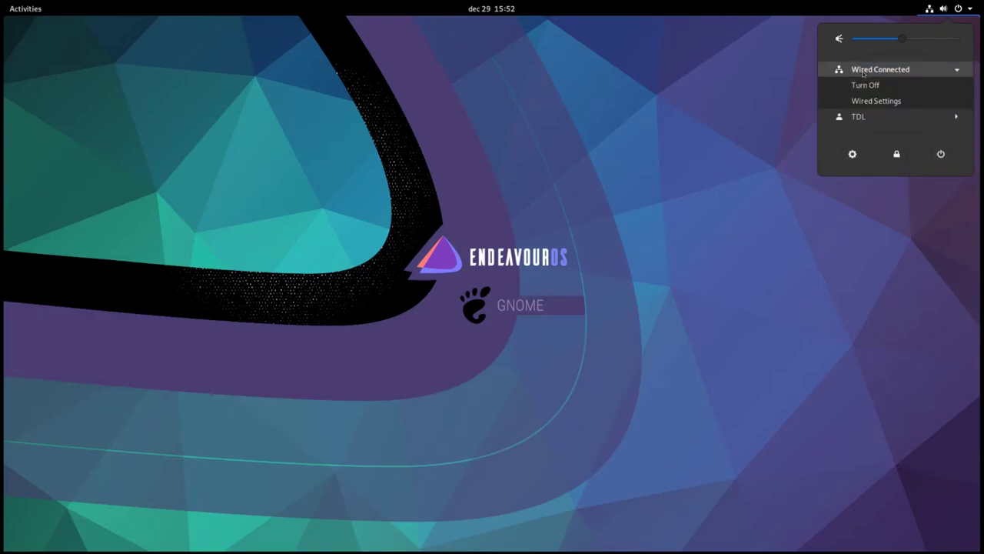
pyautogui.click(863, 71)
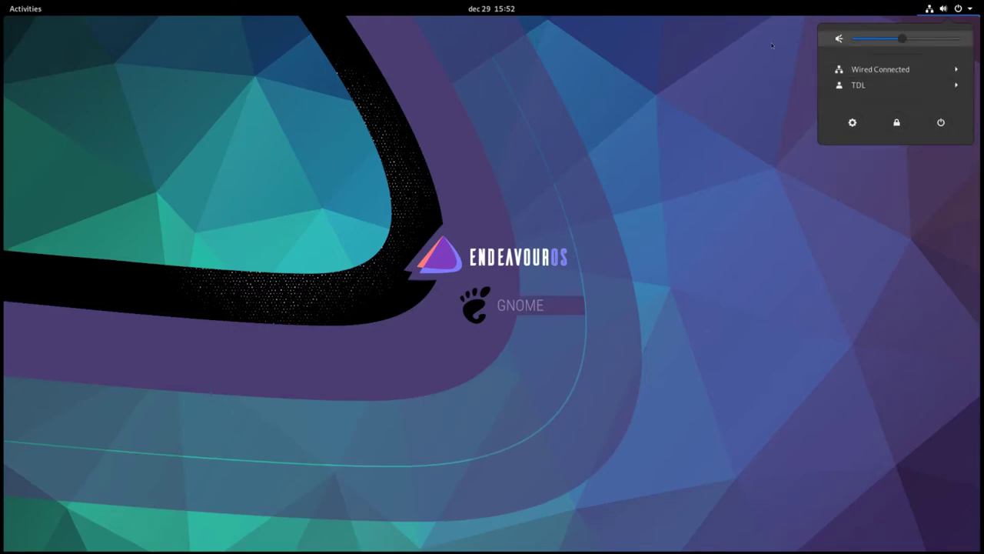
pyautogui.click(811, 41)
pyautogui.click(485, 9)
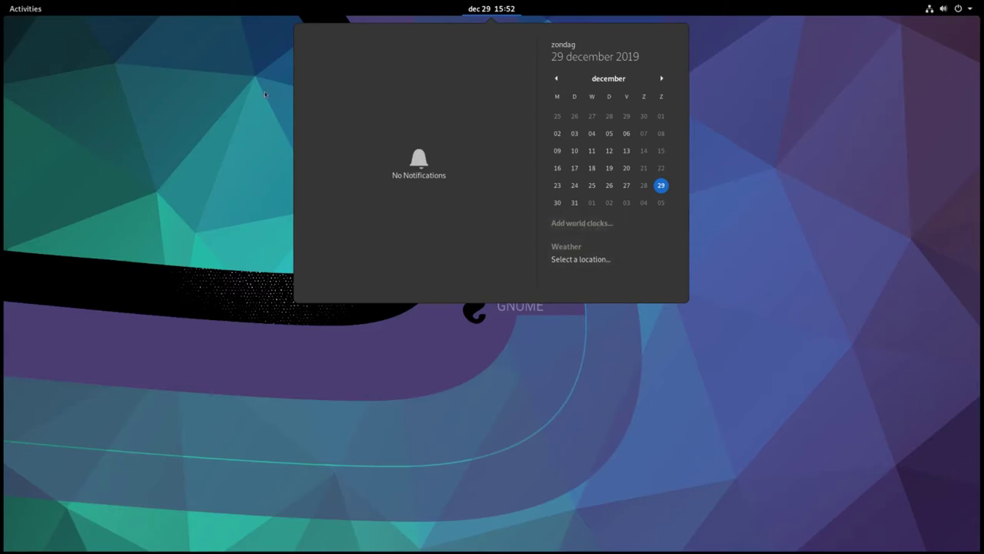
pyautogui.click(111, 25)
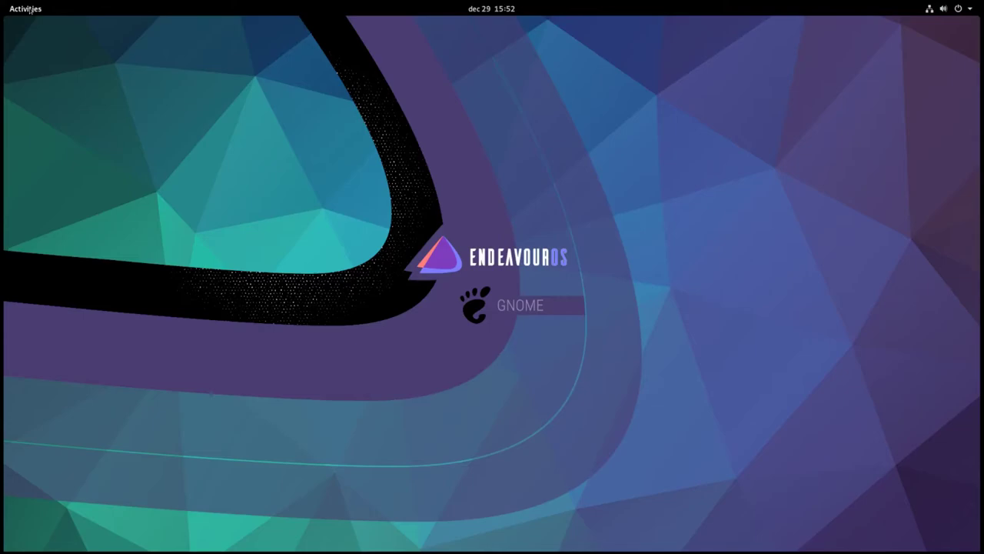
# Step: View the Activities overview with its workspace previews expanded, and return to the desktop
pyautogui.click(29, 9)
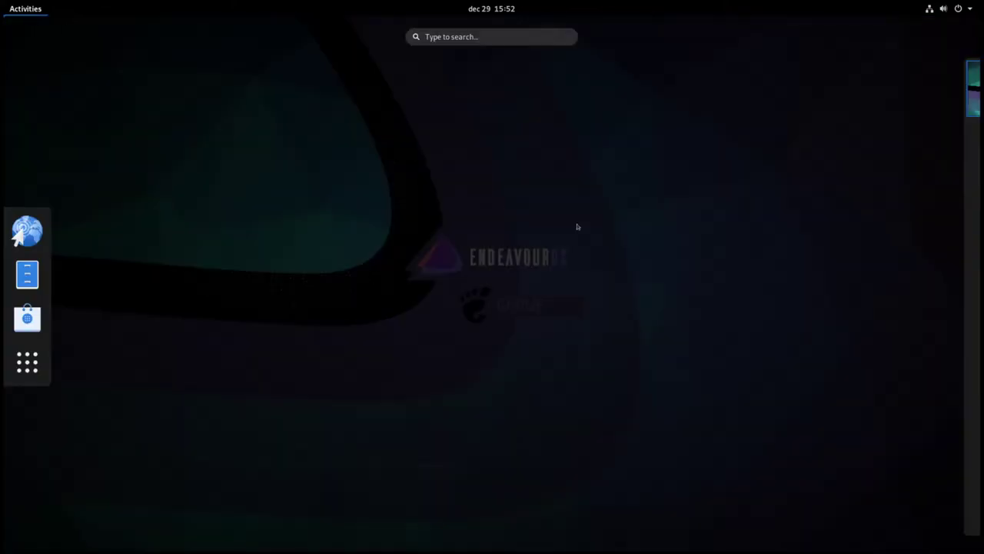
pyautogui.moveTo(978, 187)
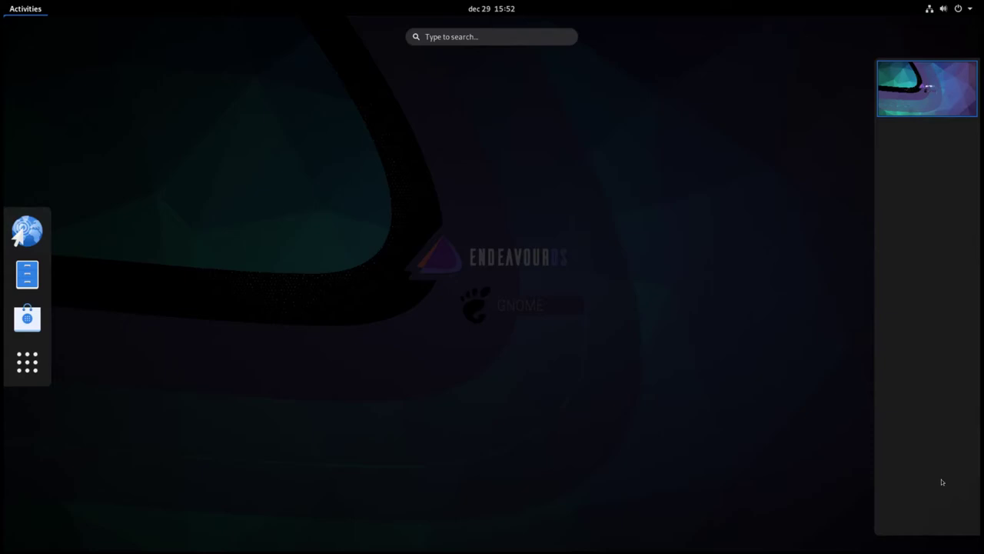
pyautogui.click(392, 315)
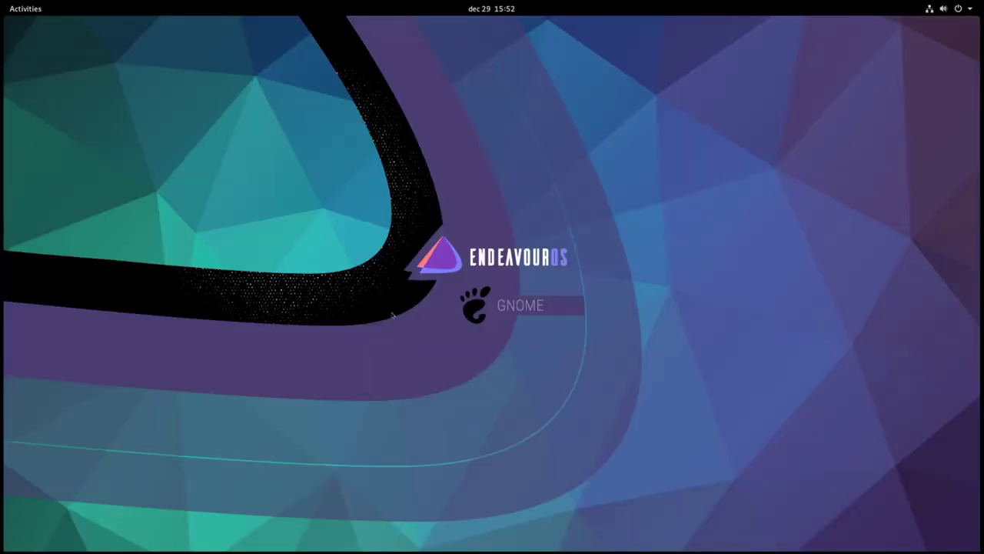
# Step: Browse all installed applications, launch Files, and view its version information
pyautogui.click(15, 8)
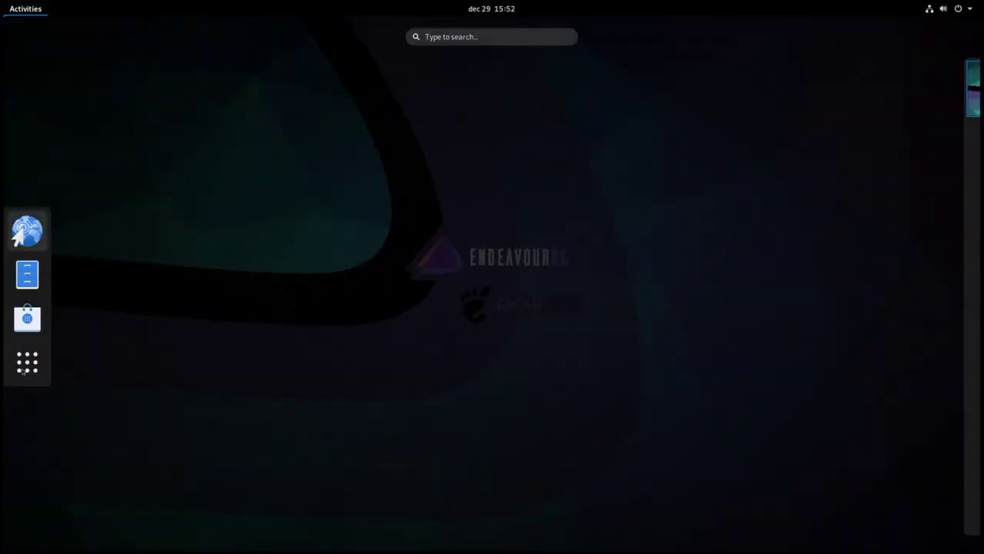
pyautogui.click(25, 367)
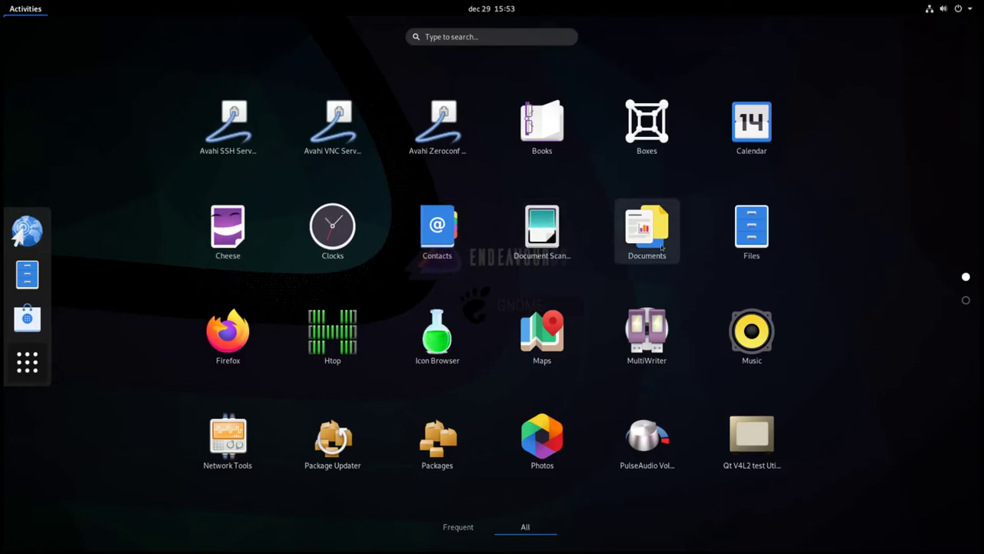
pyautogui.click(751, 229)
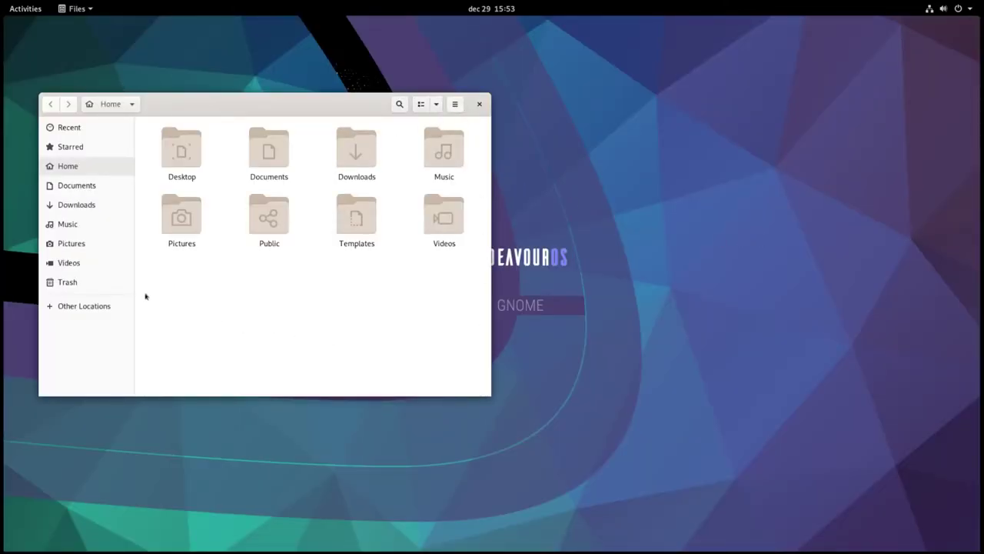
pyautogui.click(457, 111)
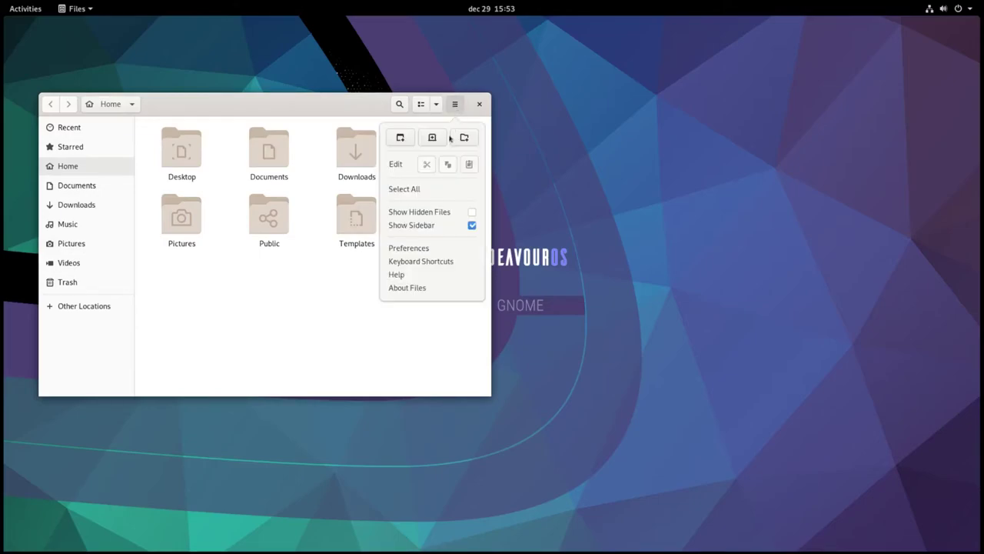
pyautogui.click(408, 288)
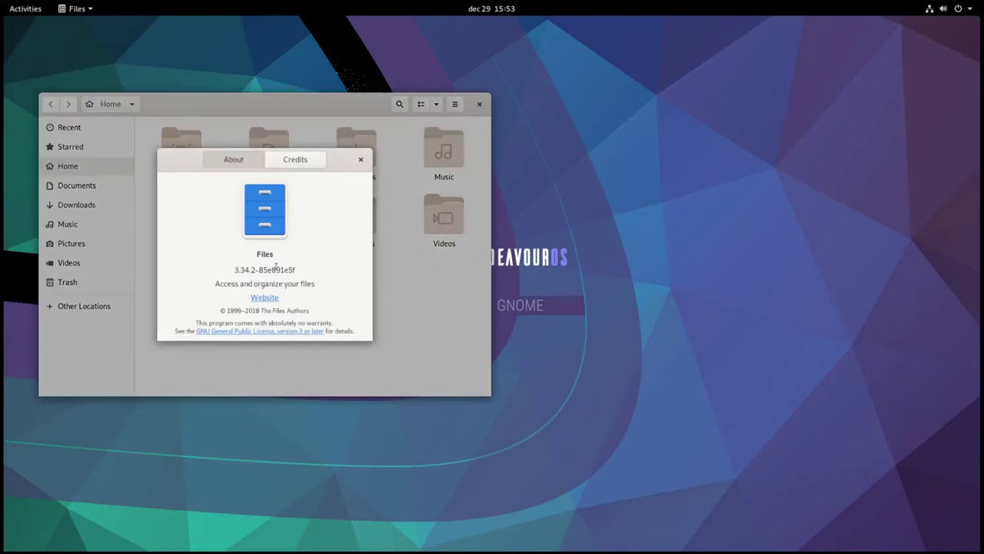
pyautogui.click(365, 161)
# Step: View the actions available for the empty area of Home and for the Desktop folder, then close Files
pyautogui.rightClick(336, 291)
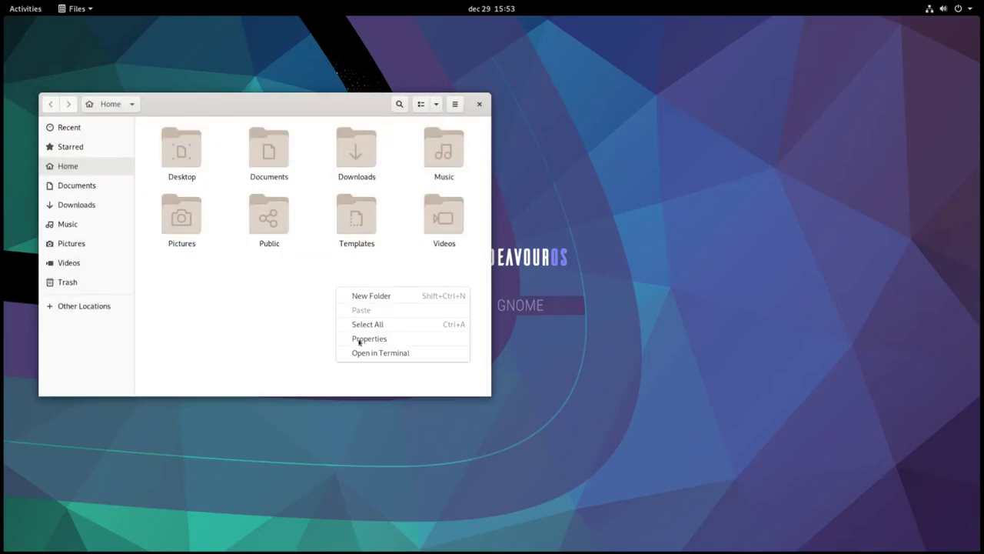
pyautogui.click(182, 154)
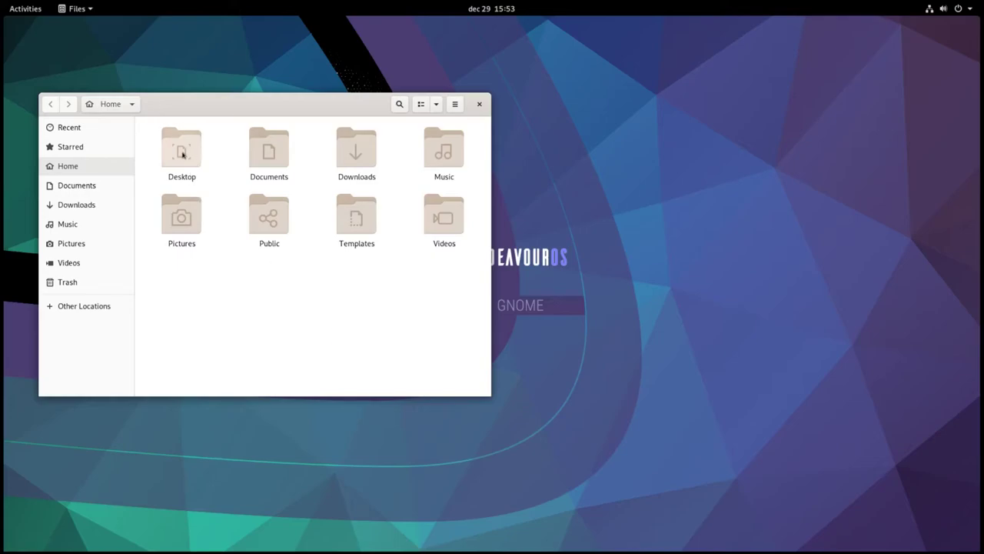
pyautogui.rightClick(182, 154)
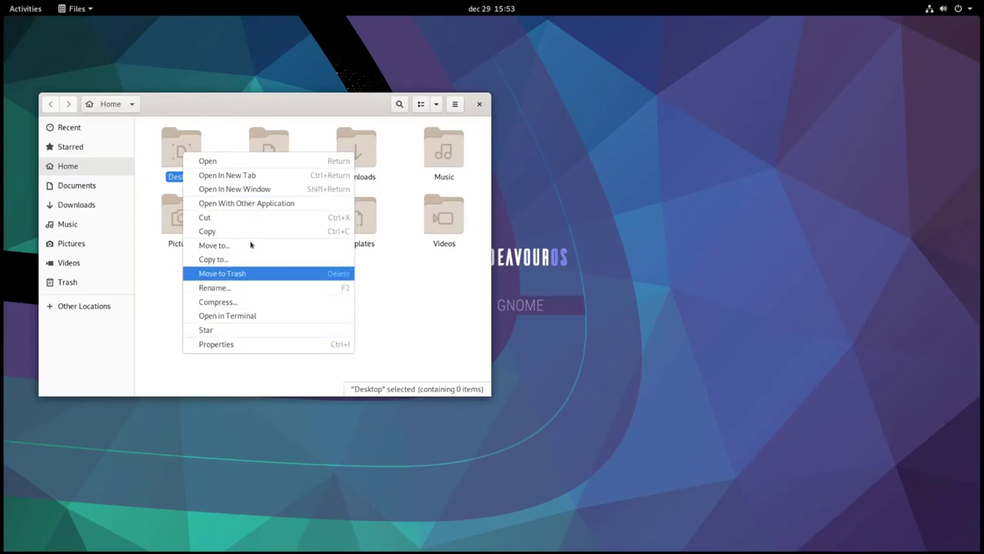
pyautogui.click(464, 297)
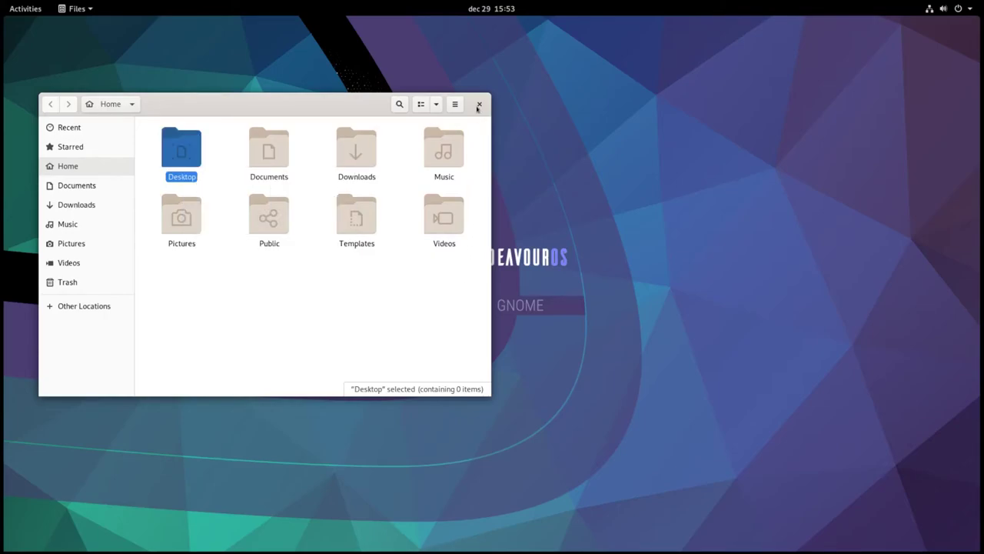
pyautogui.click(478, 105)
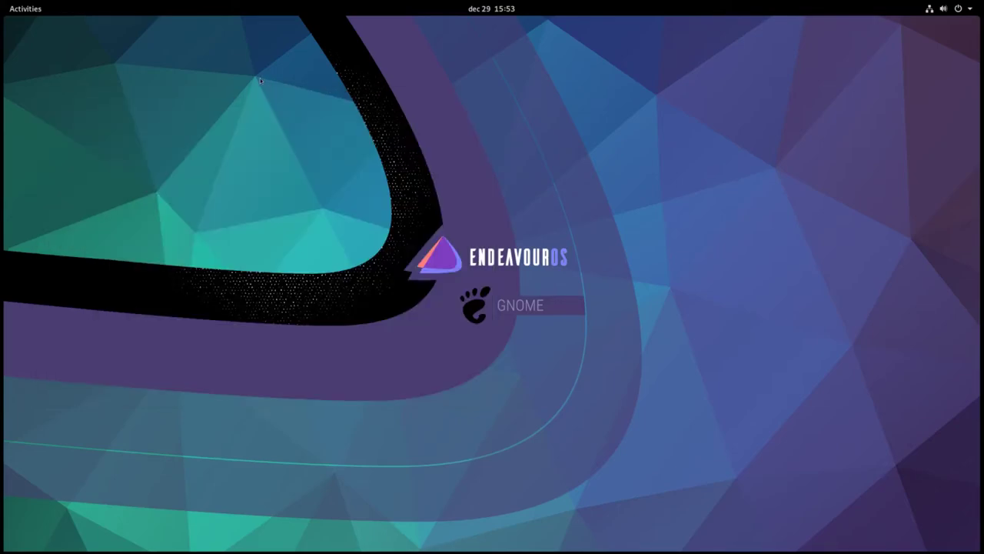
# Step: View the background and settings options offered on the empty desktop, and dismiss them without choosing one
pyautogui.rightClick(258, 79)
pyautogui.click(257, 77)
pyautogui.rightClick(256, 79)
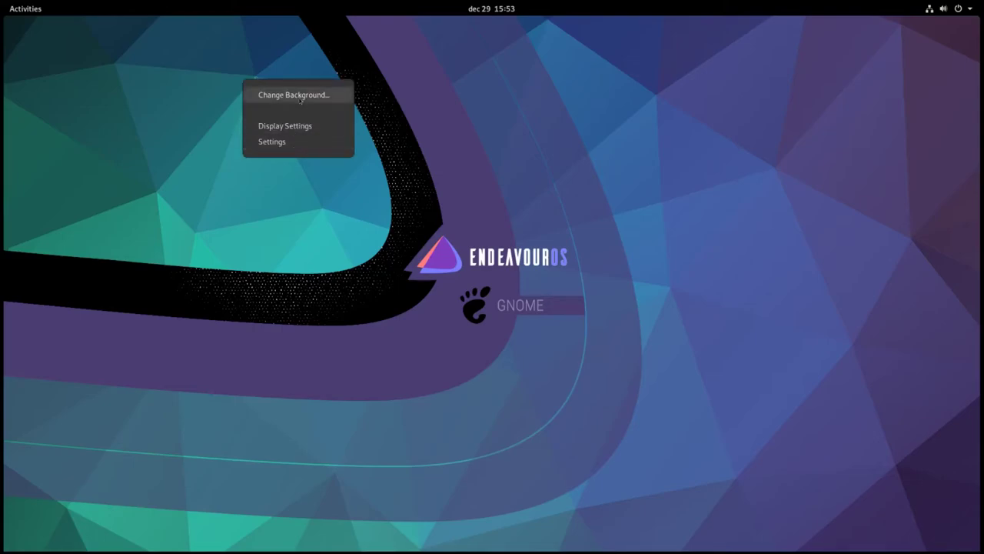
pyautogui.click(127, 76)
# Step: Launch Network Tools from the application list, view its network device information, and close it
pyautogui.press('super+a')
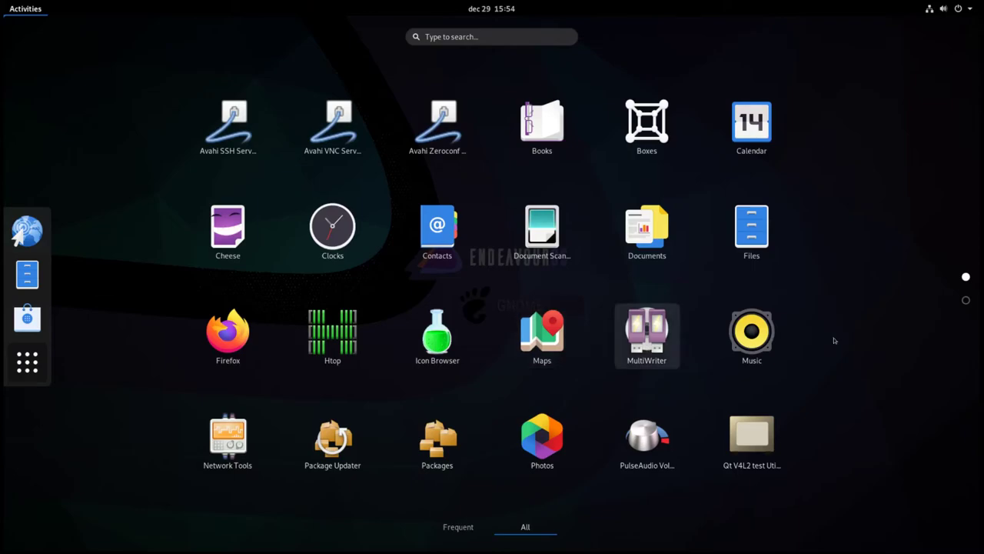
pyautogui.click(232, 446)
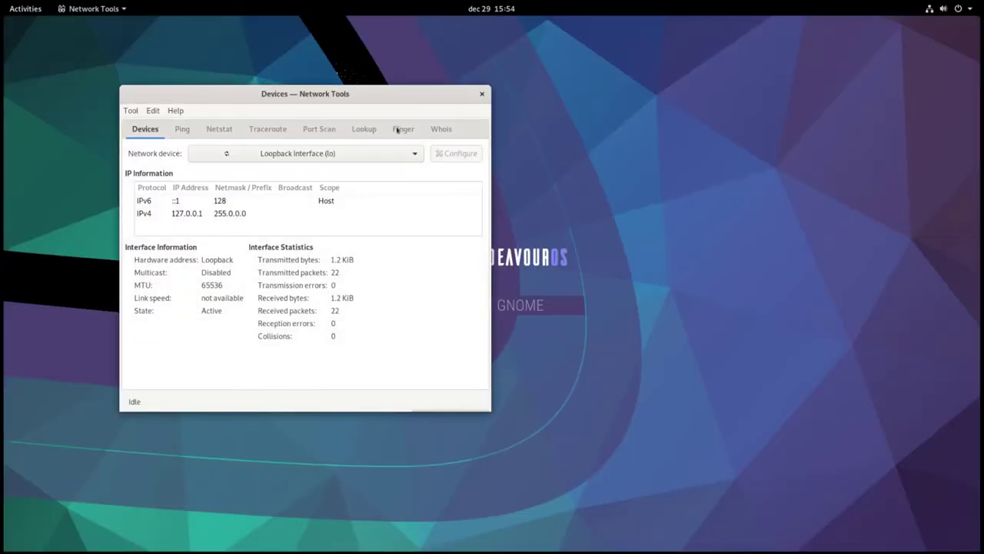
pyautogui.click(483, 94)
# Step: Check for available updates with Package Updater and dismiss its report
pyautogui.press('super+a')
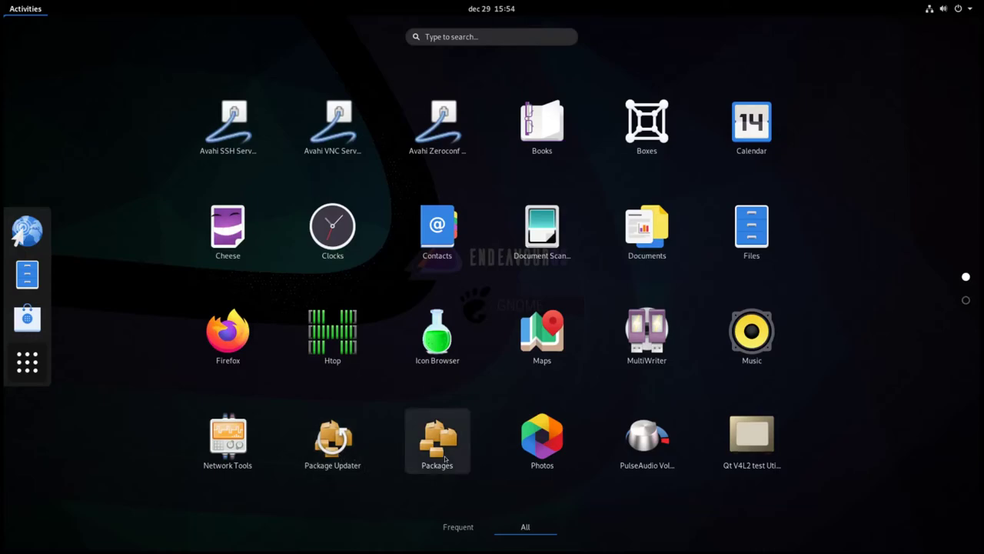
pyautogui.click(331, 456)
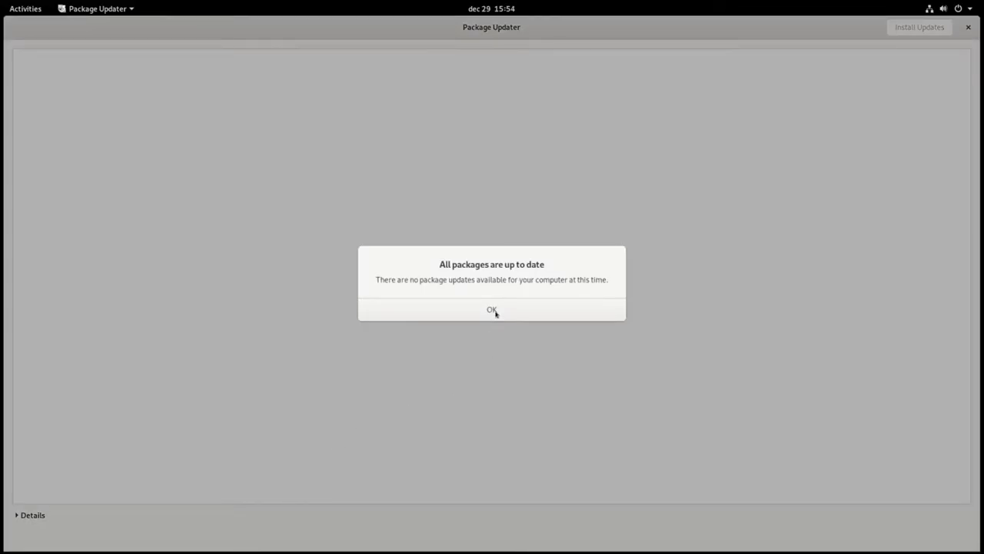
pyautogui.click(492, 310)
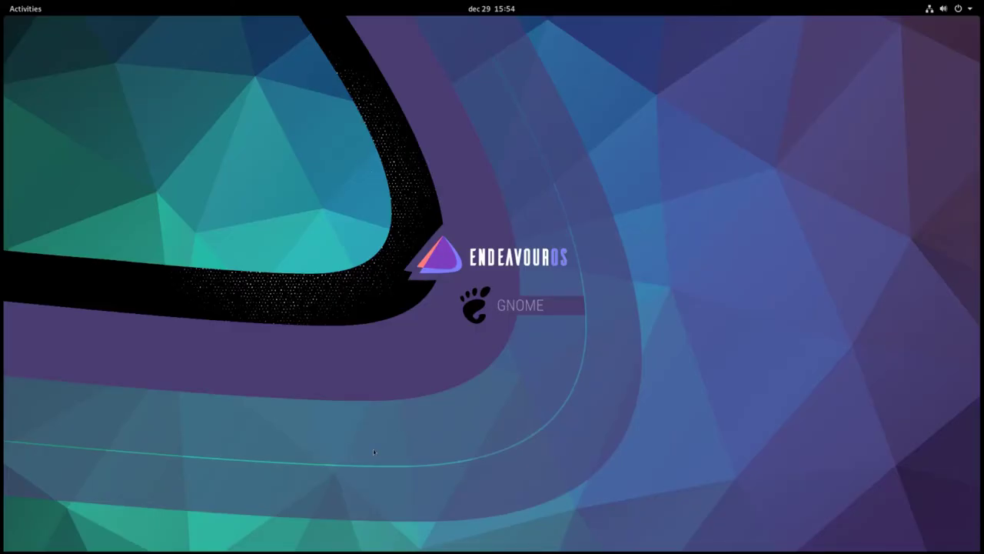
# Step: Launch Packages from the application list and list the packages in the GNOME desktop category
pyautogui.press('super+a')
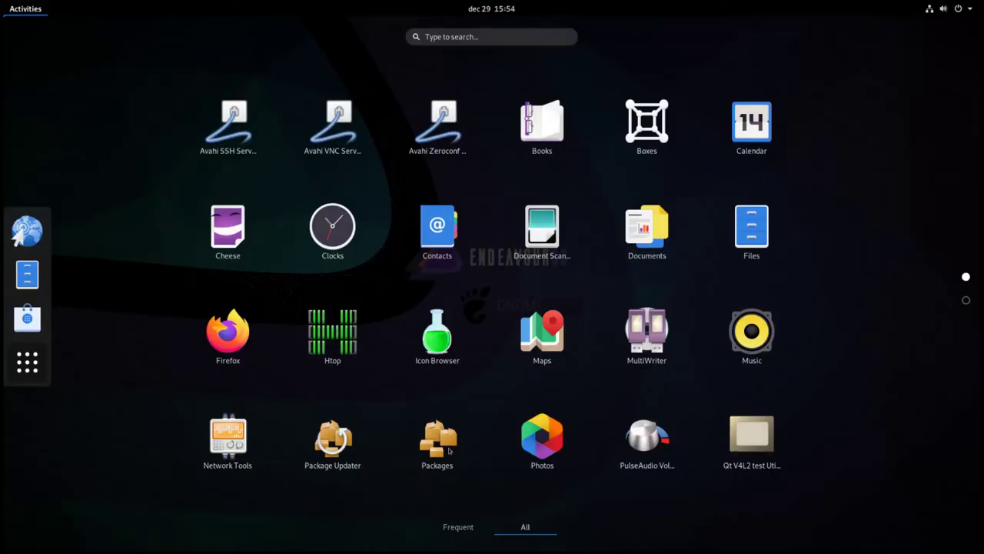
pyautogui.click(437, 442)
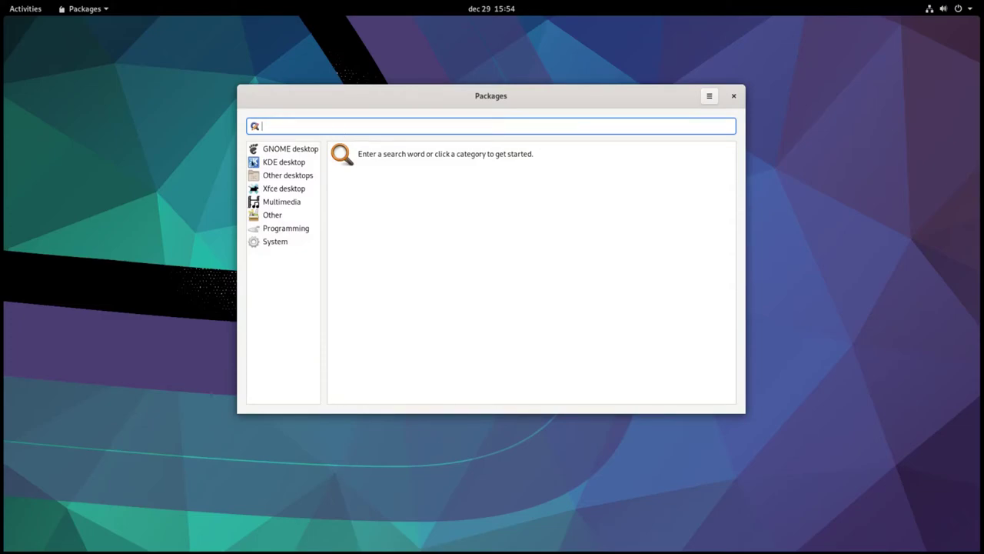
pyautogui.click(273, 151)
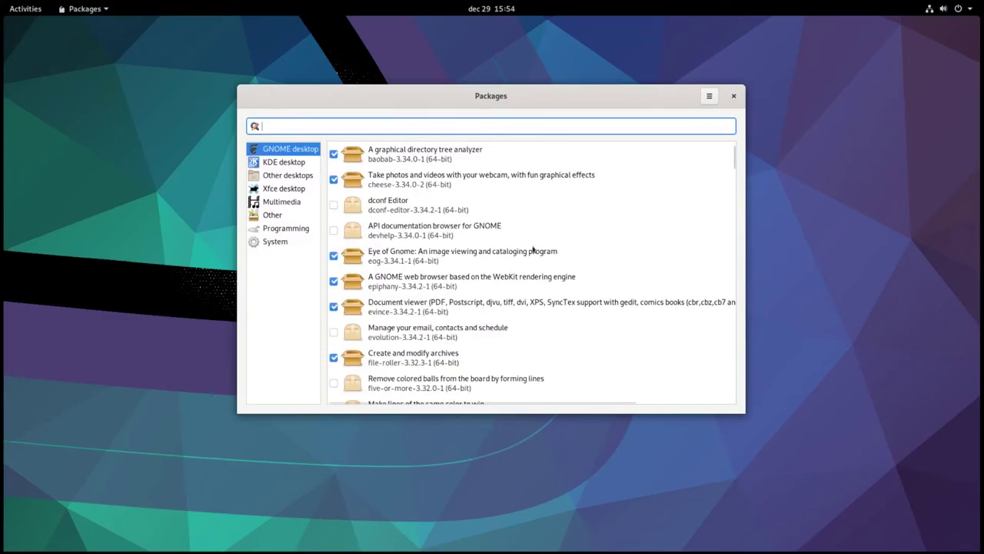
# Step: Browse the package lists for the GNOME, KDE and Xfce desktops, and close Packages
pyautogui.scroll(-15, 533, 250)
pyautogui.scroll(-5, 532, 250)
pyautogui.scroll(10, 532, 250)
pyautogui.scroll(-20, 533, 249)
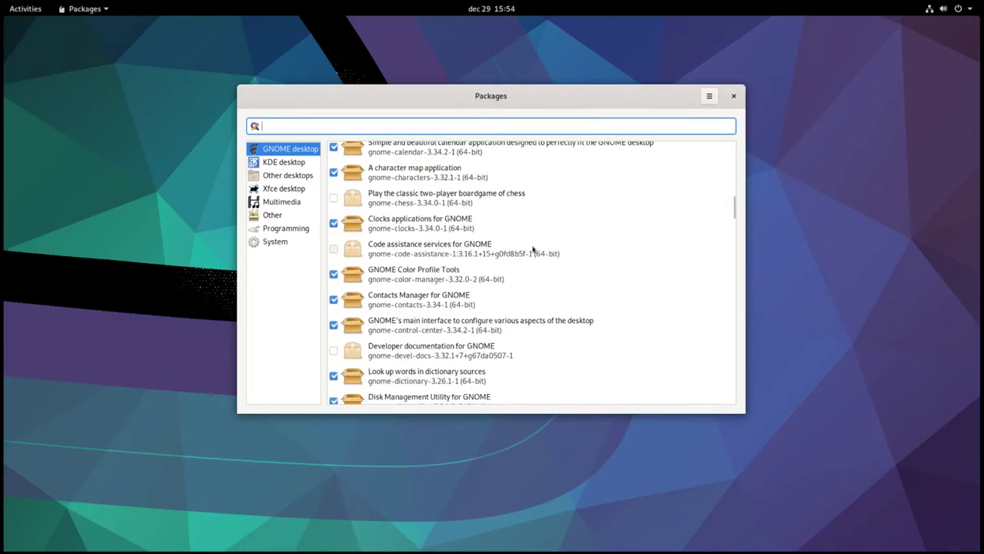
pyautogui.click(292, 163)
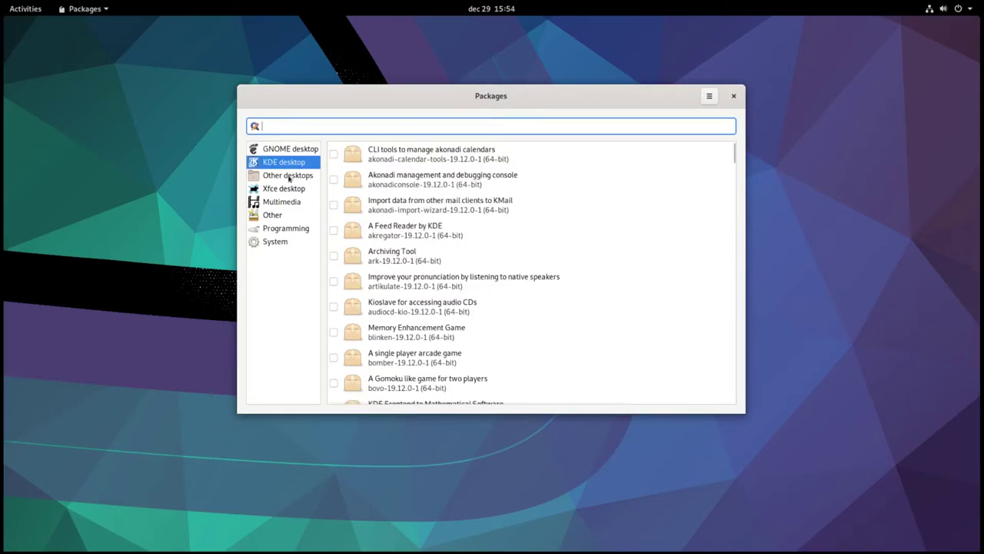
pyautogui.click(284, 192)
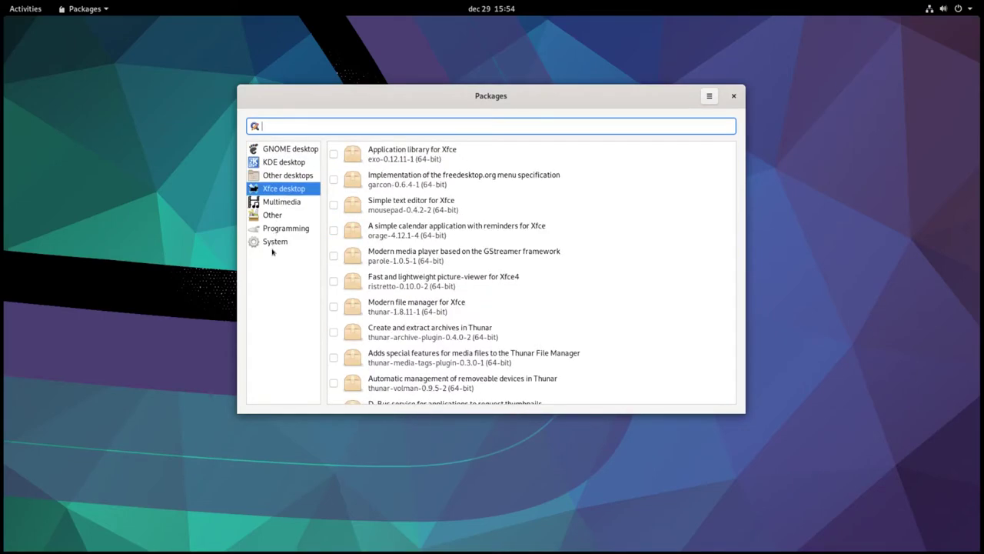
pyautogui.click(734, 95)
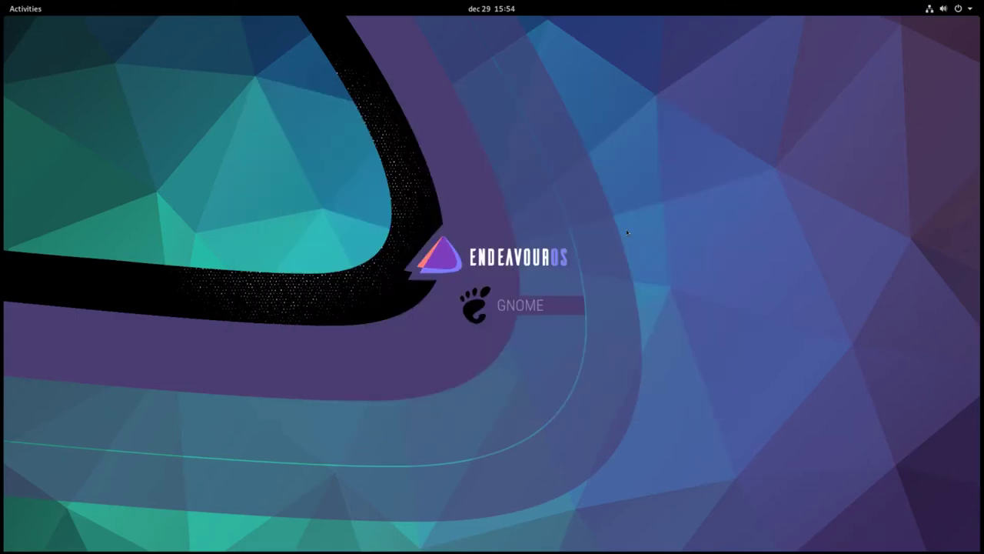
# Step: Launch Software from the application list, dismiss its welcome message, and maximize the window
pyautogui.press('super+a')
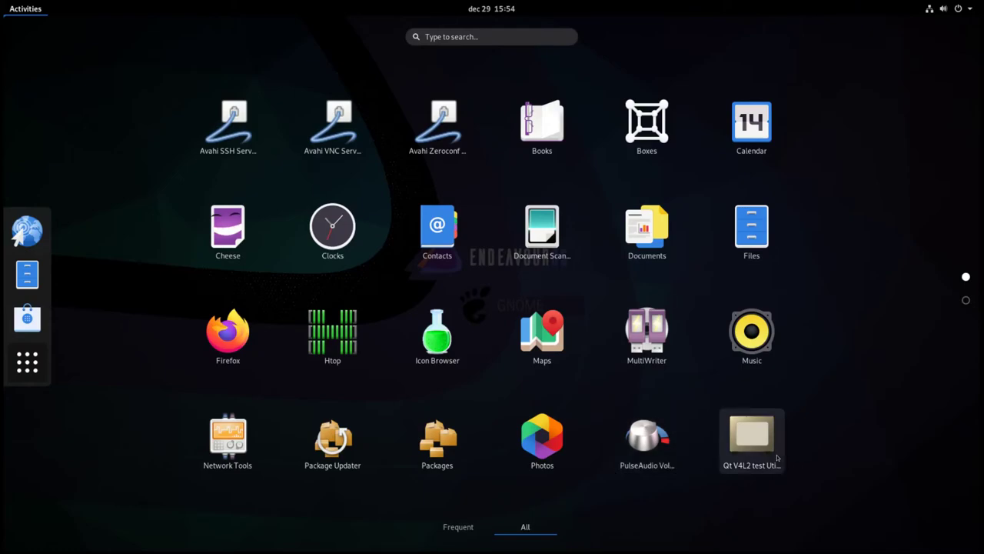
pyautogui.scroll(-1, 776, 458)
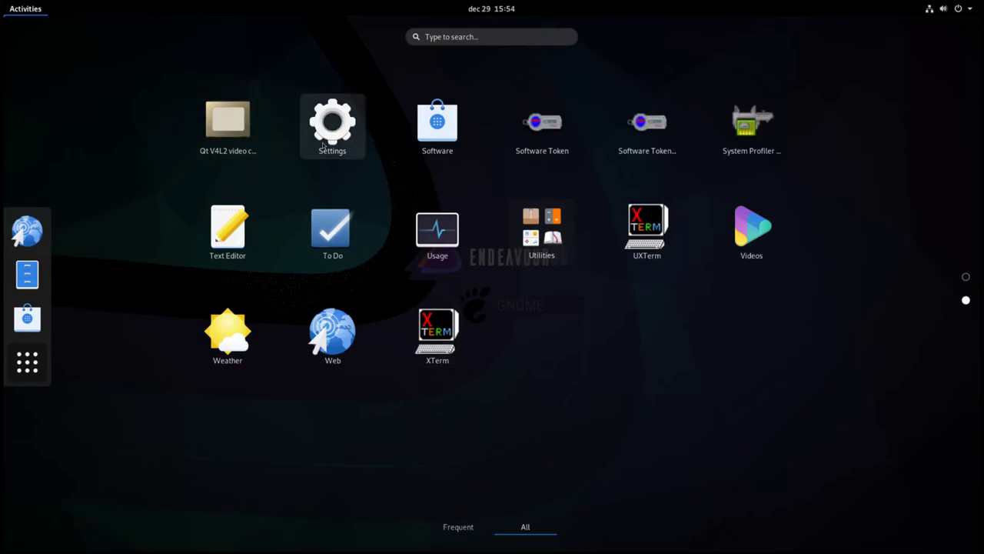
pyautogui.click(442, 142)
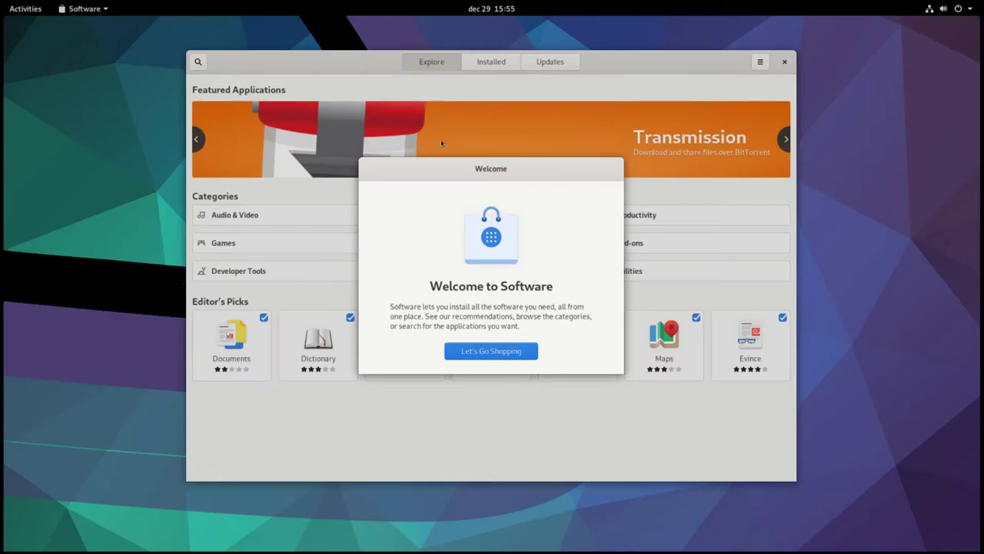
pyautogui.click(504, 353)
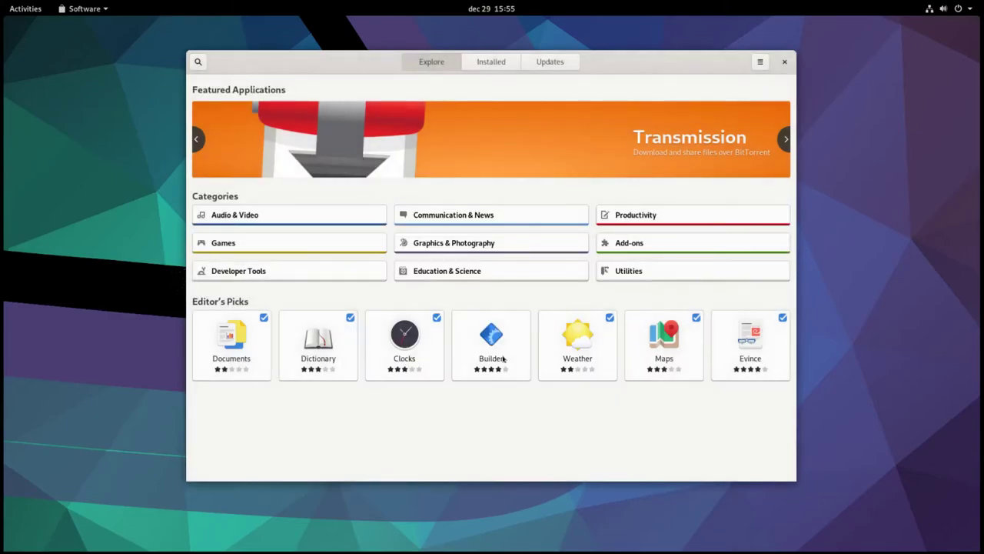
pyautogui.doubleClick(659, 58)
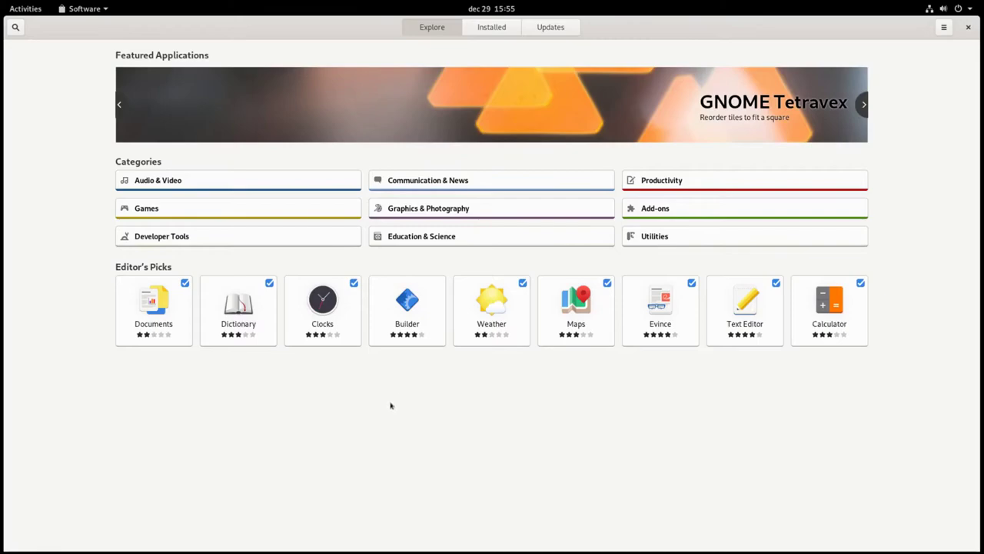
# Step: View the configured software repositories, expand the [community] entry, and close the repository list without changing anything
pyautogui.click(944, 28)
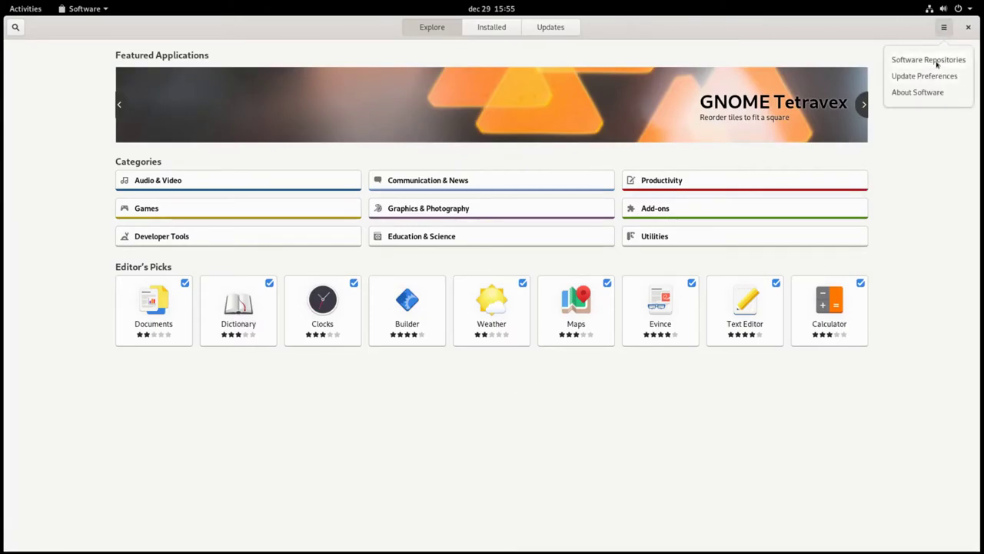
pyautogui.click(937, 65)
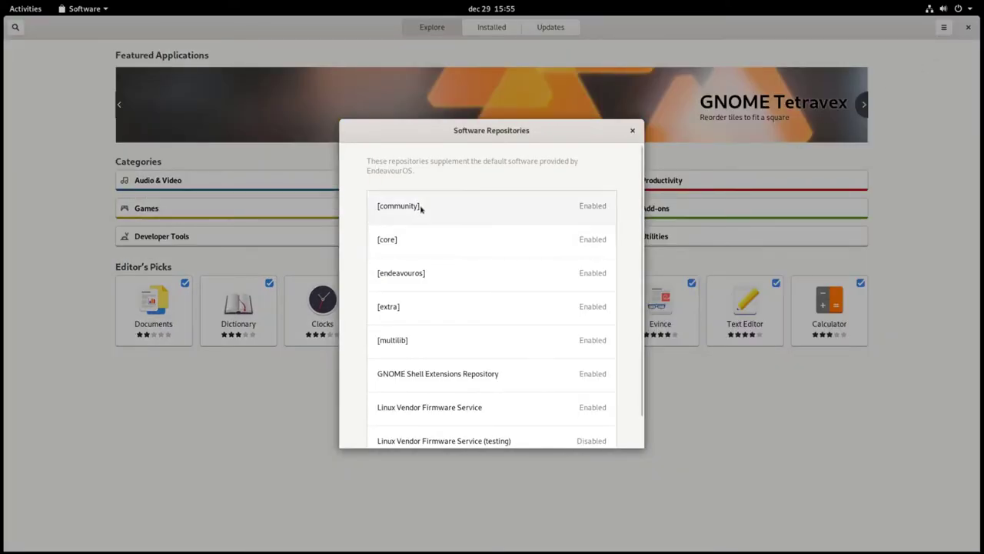
pyautogui.click(410, 222)
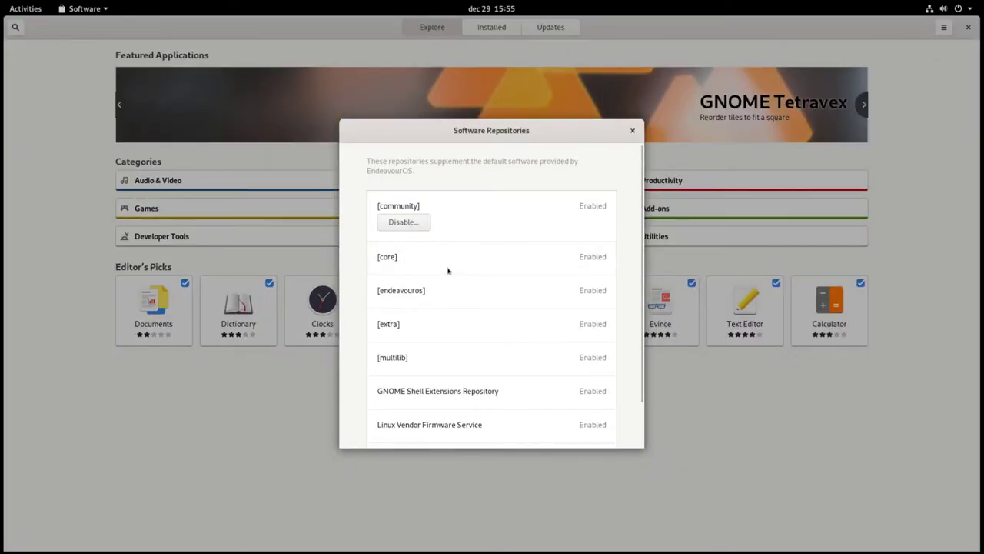
pyautogui.scroll(-2, 449, 270)
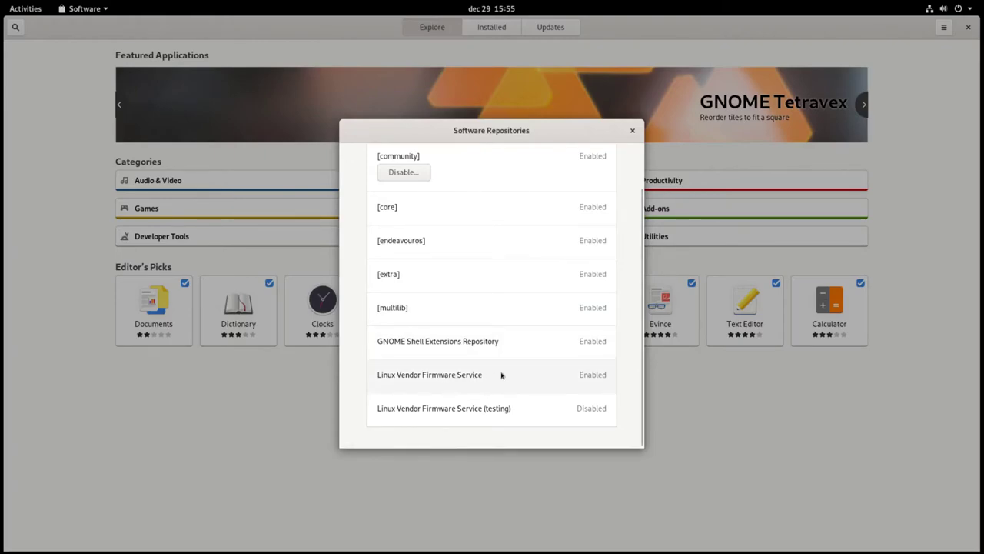
pyautogui.scroll(2, 512, 373)
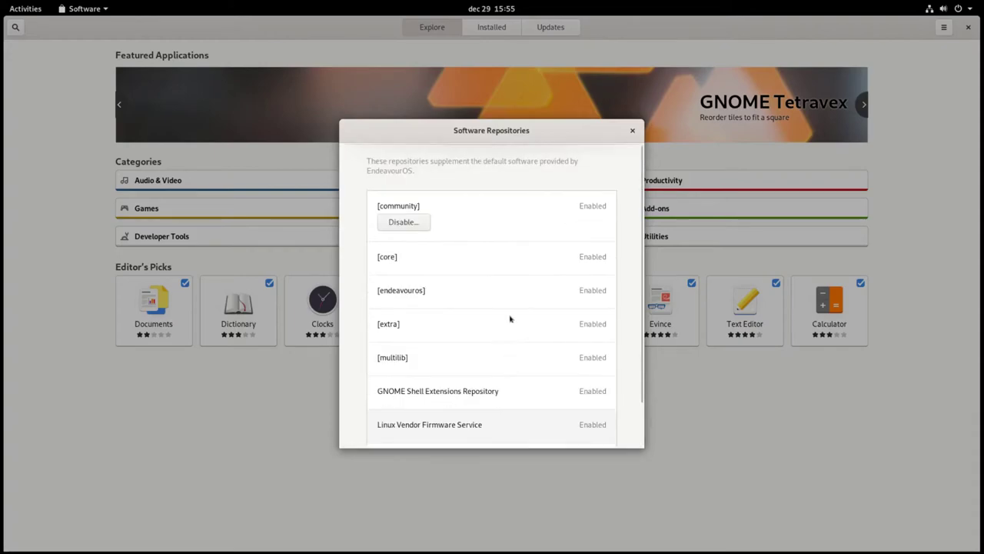
pyautogui.click(632, 131)
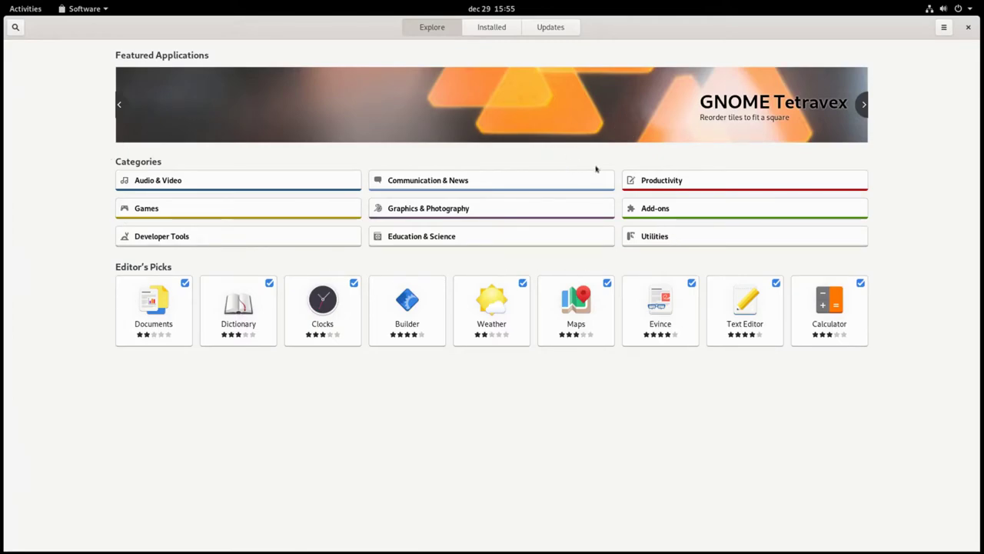
# Step: Examine the complete list of installed applications in Software, including the system applications
pyautogui.click(488, 29)
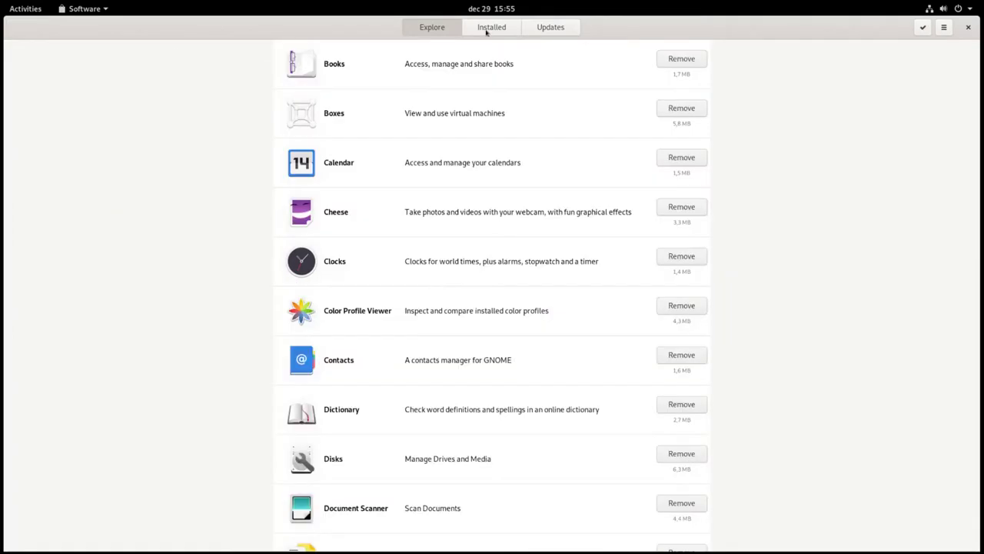
pyautogui.scroll(-10, 903, 273)
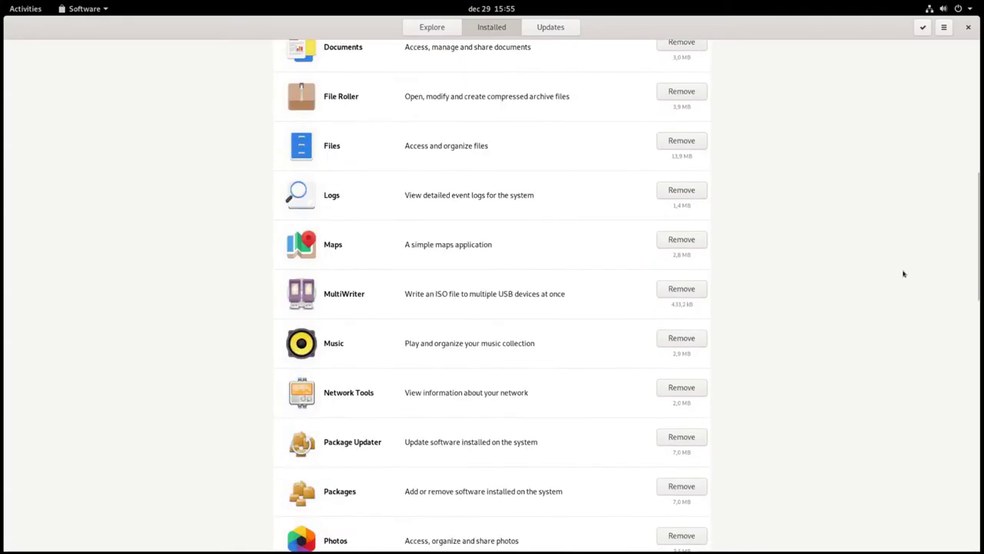
pyautogui.scroll(-15, 904, 274)
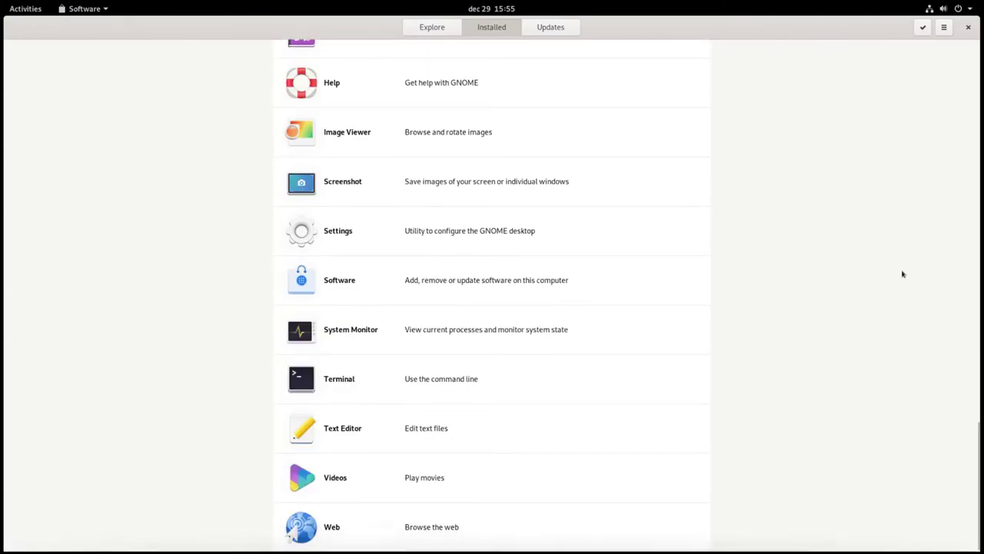
pyautogui.scroll(20, 904, 274)
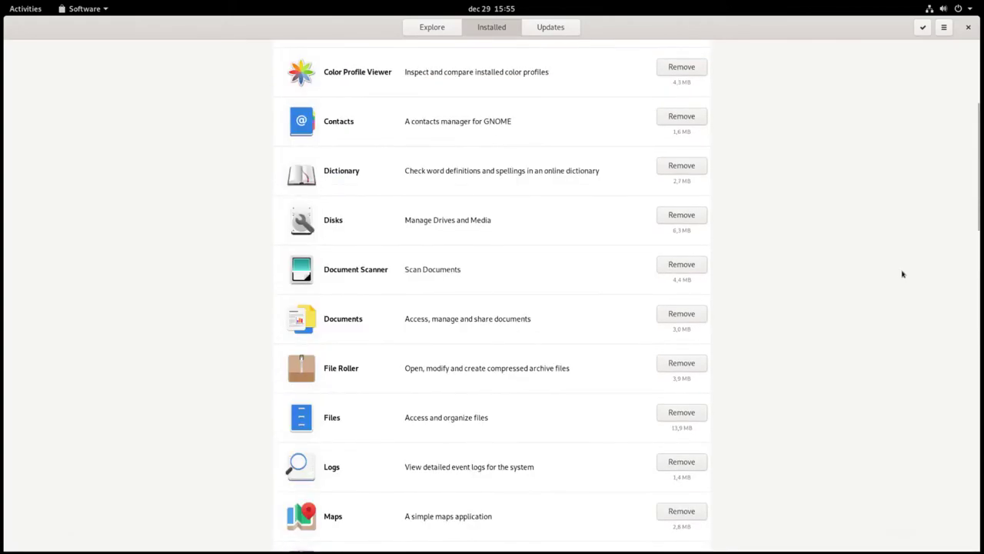
pyautogui.scroll(5, 903, 274)
pyautogui.scroll(-15, 903, 276)
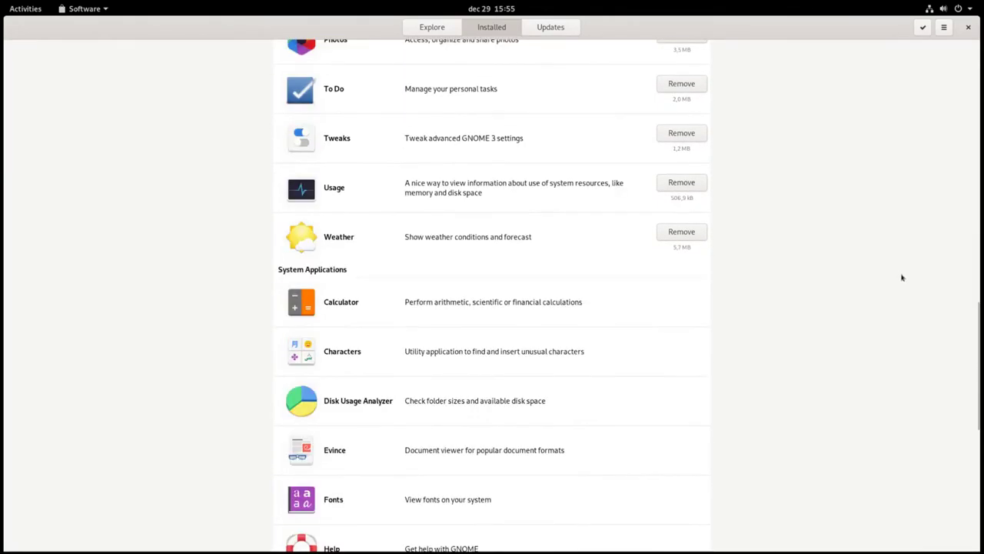
pyautogui.scroll(-10, 902, 278)
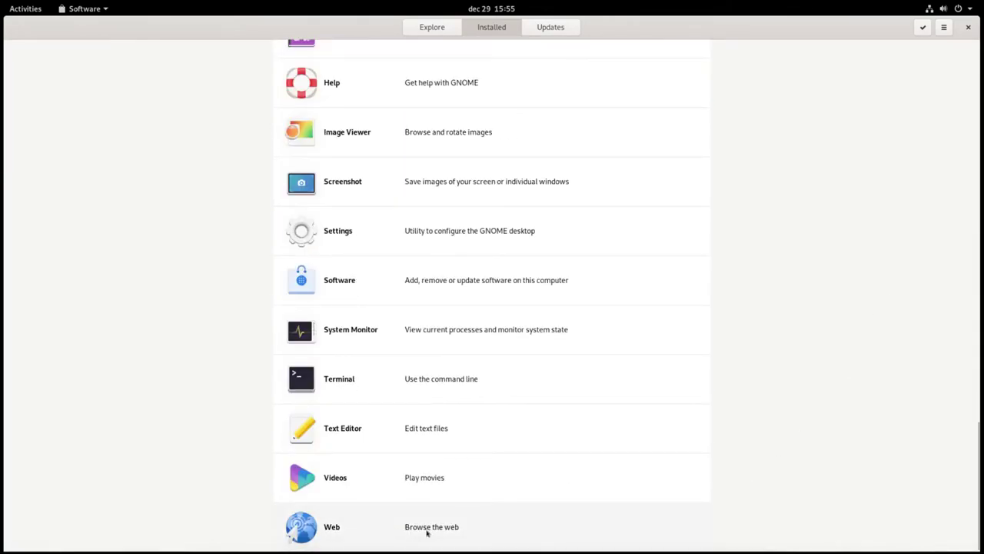
# Step: Open the page of the Web browser from the installed applications and read its description, details and reviews
pyautogui.click(428, 532)
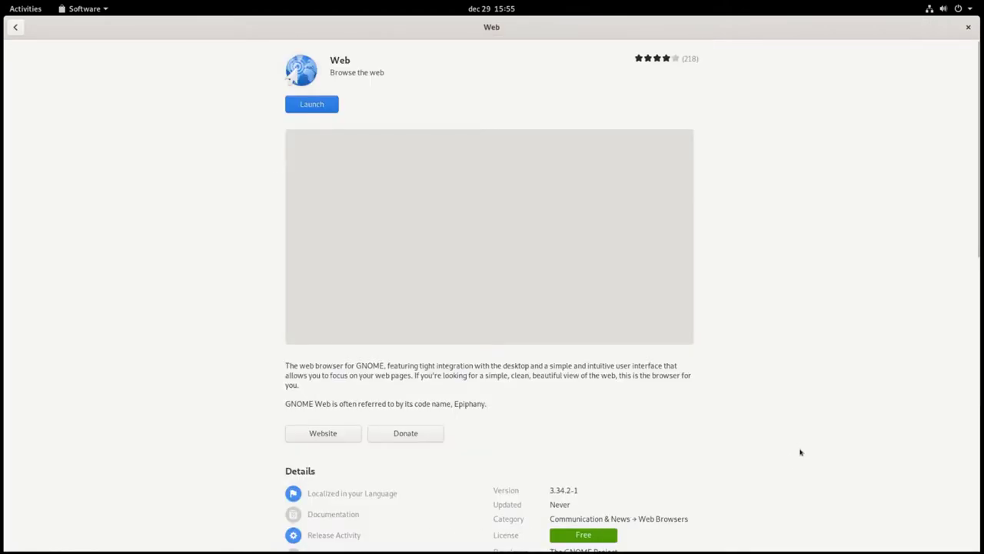
pyautogui.scroll(-10, 801, 451)
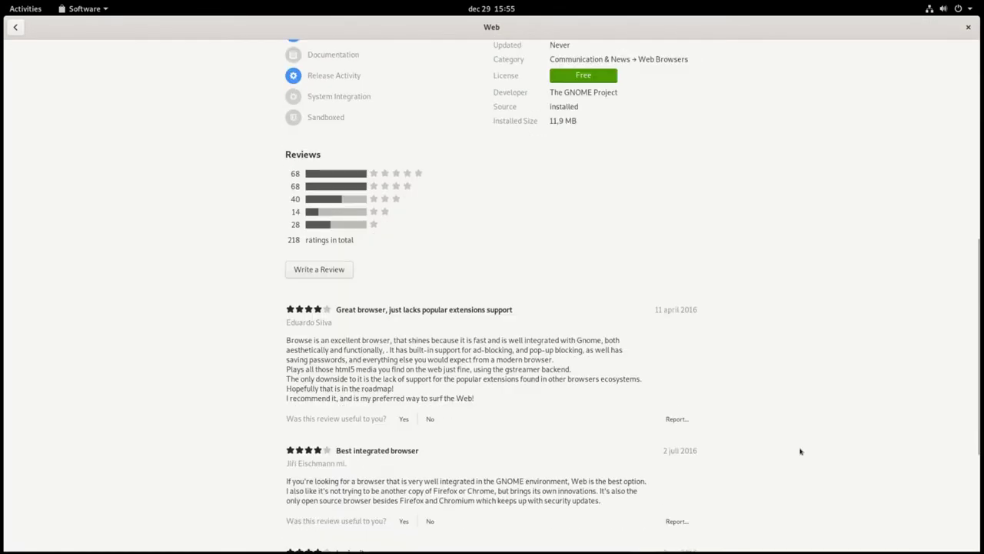
pyautogui.scroll(10, 800, 451)
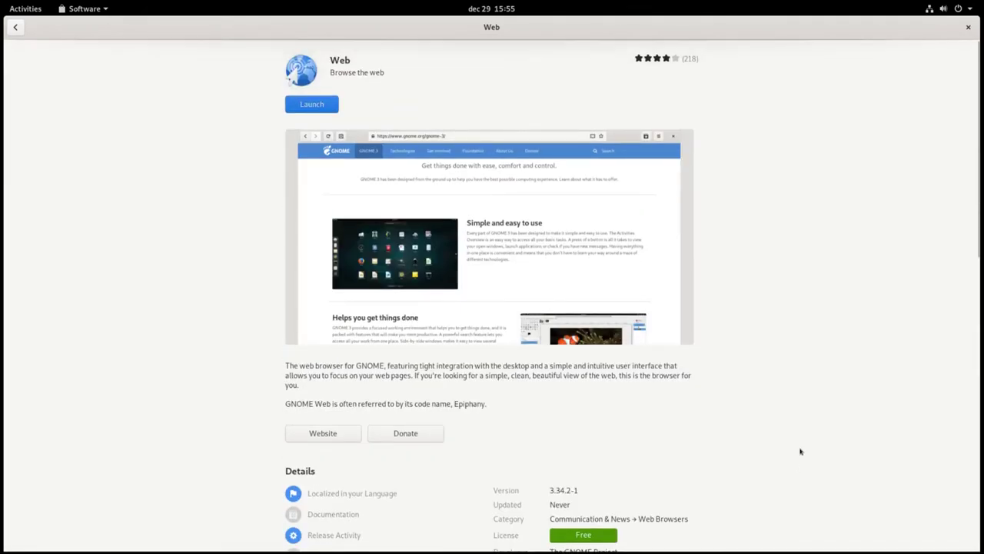
pyautogui.scroll(-5, 801, 452)
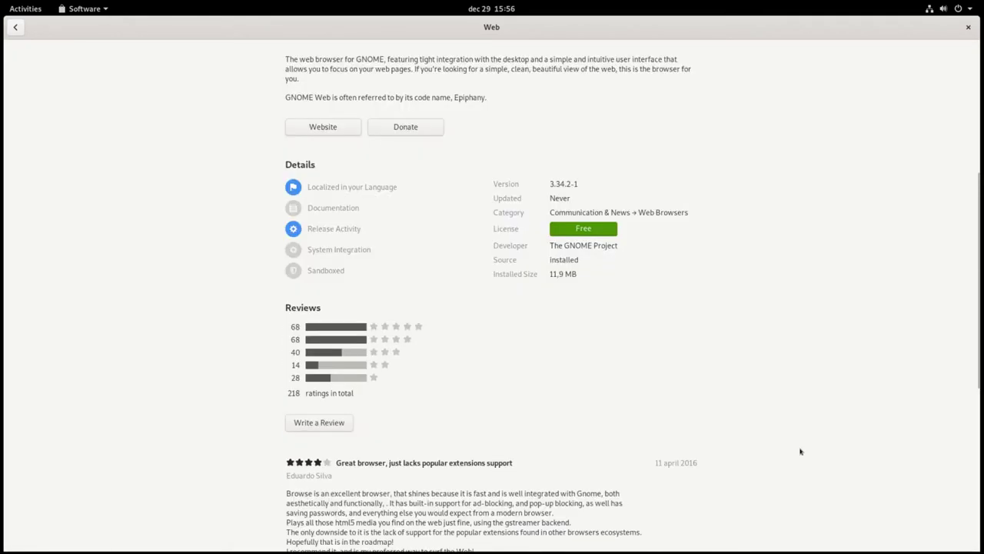
pyautogui.scroll(-8, 800, 451)
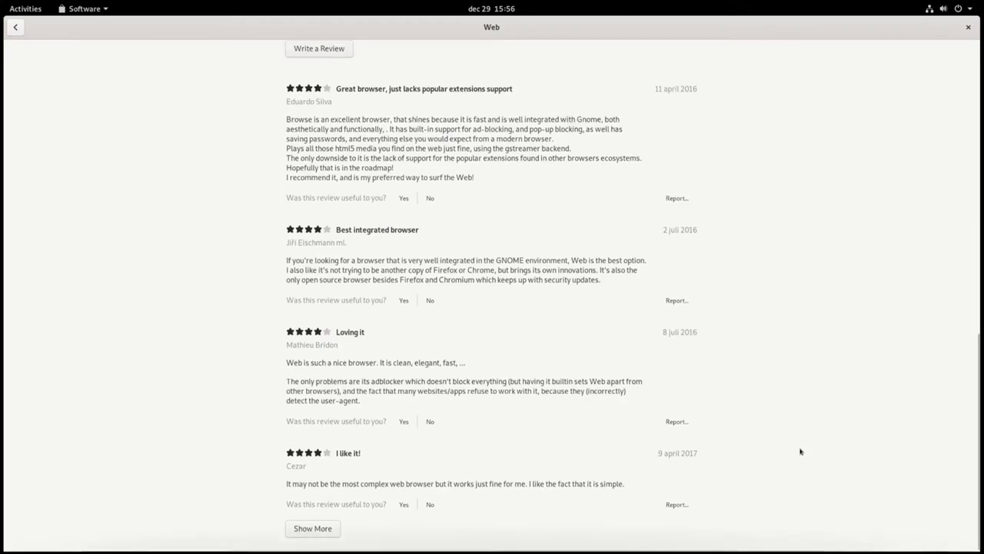
pyautogui.scroll(13, 801, 451)
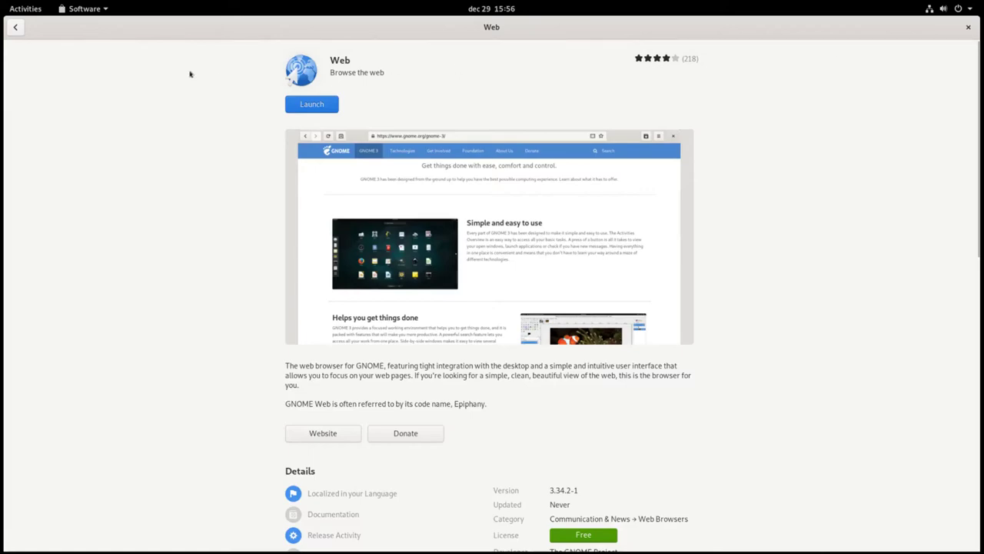
# Step: Leave the Web page, view the available updates in Software, and close Software
pyautogui.click(15, 28)
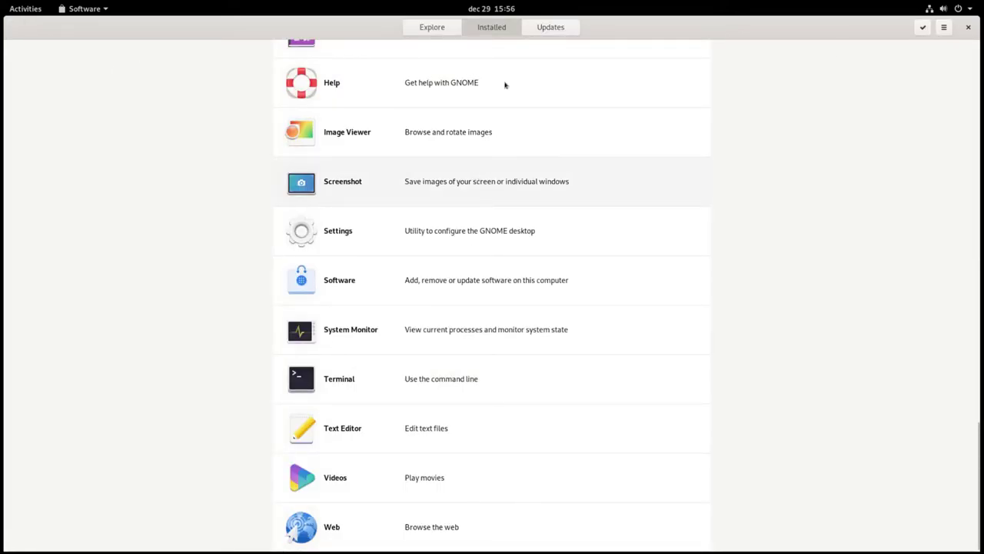
pyautogui.click(551, 31)
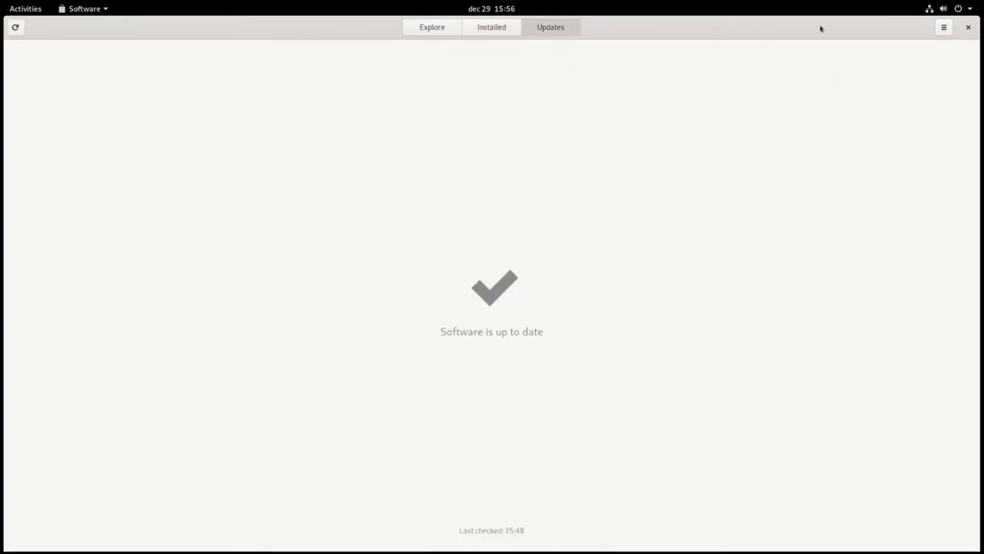
pyautogui.click(969, 28)
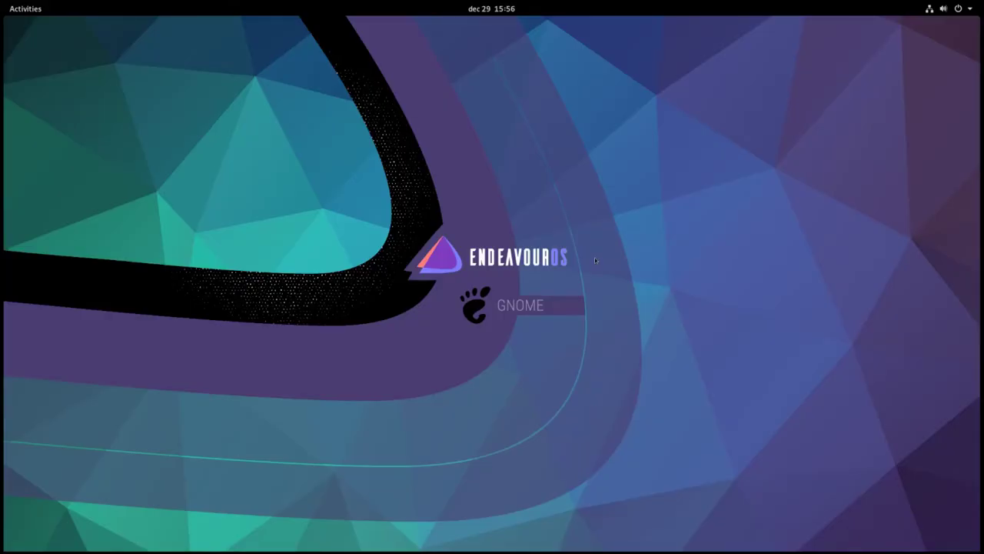
# Step: Open the application list again and view its second page
pyautogui.press('super+a')
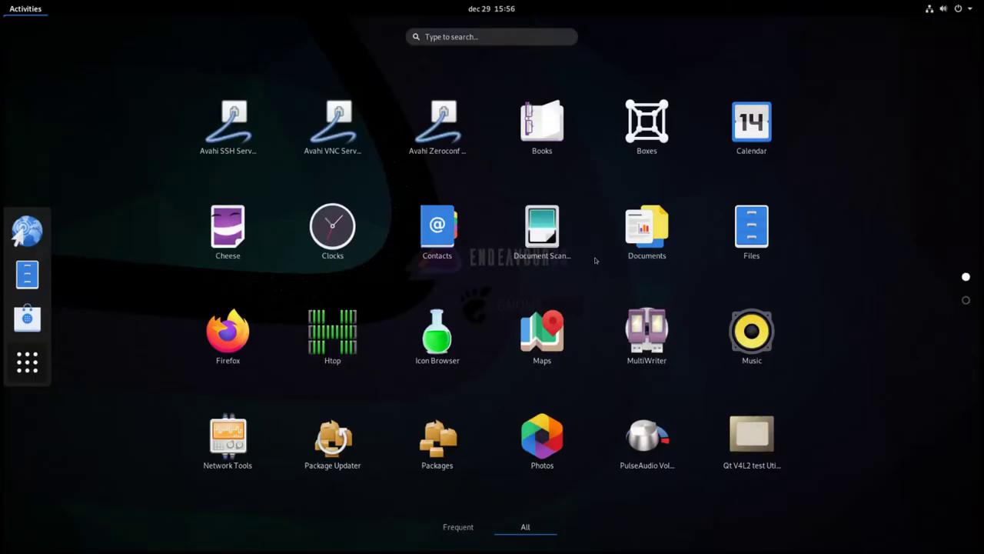
pyautogui.scroll(-1, 595, 259)
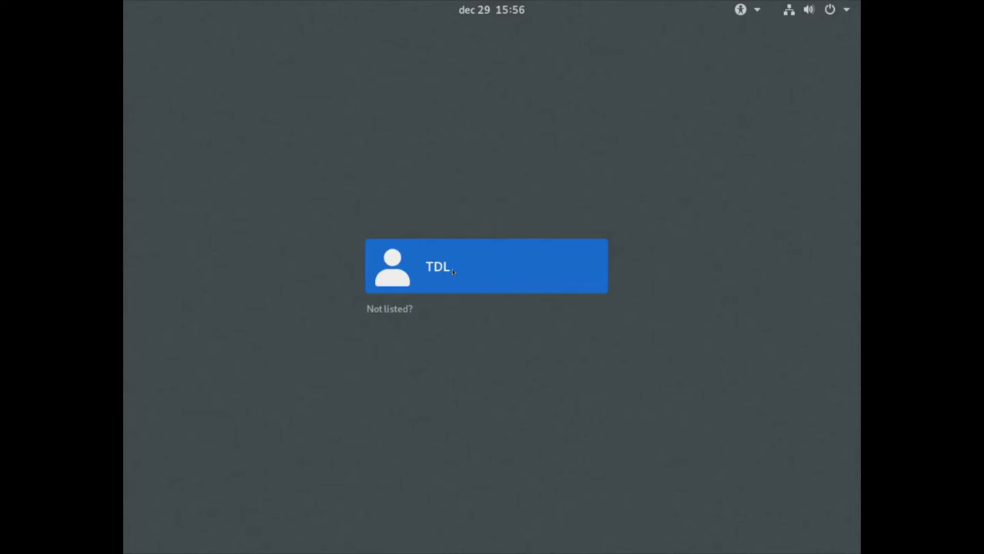
# Step: Sign in to the listed user account with the account password and display all applications in the application list
pyautogui.click(452, 268)
pyautogui.write('••')
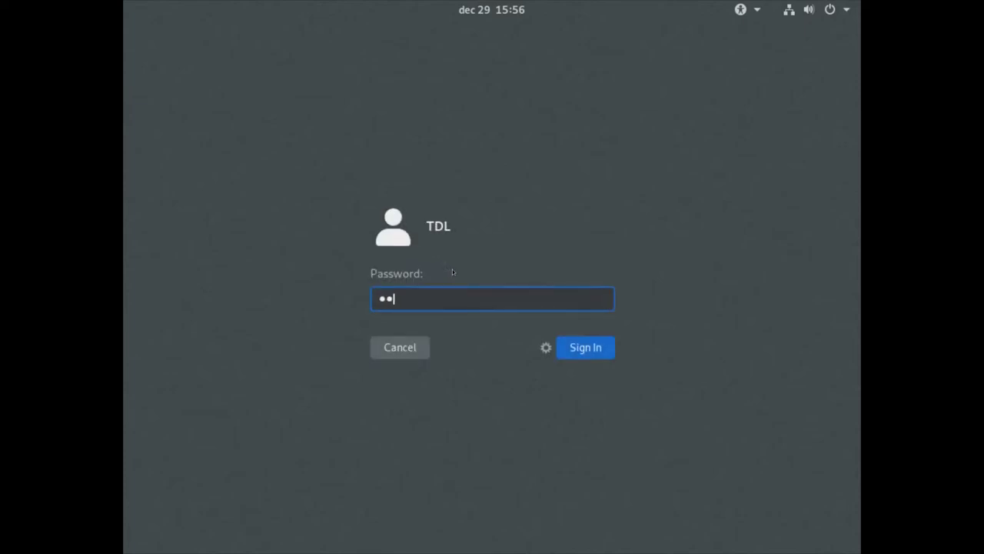
pyautogui.write('••••••••')
pyautogui.press('Return')
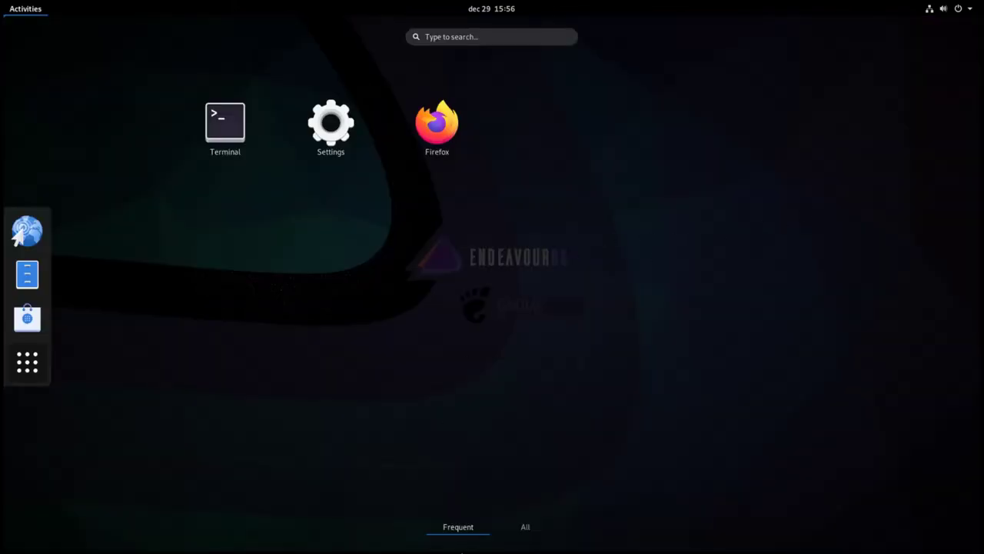
pyautogui.click(525, 527)
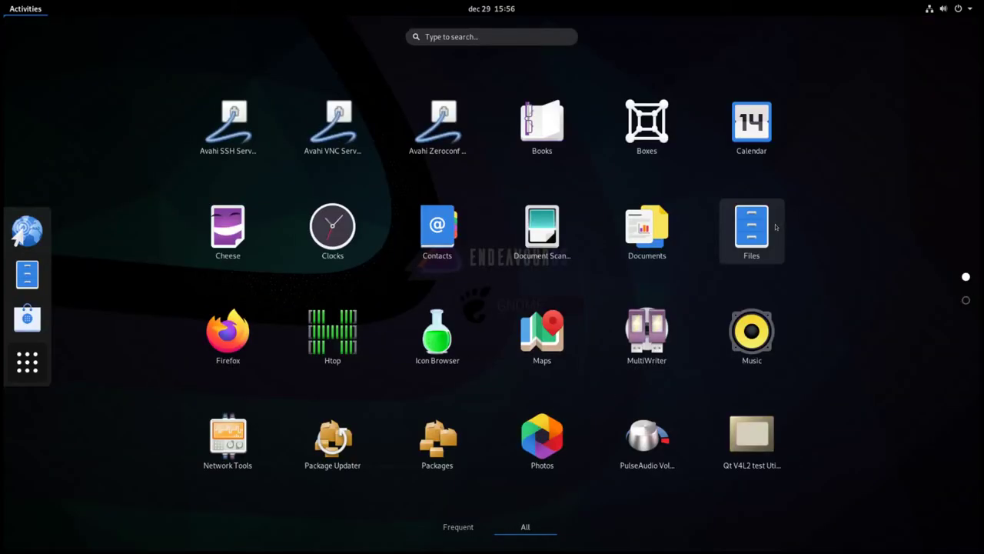
# Step: View the applications in the Utilities folder, open Disks to look at the 32 GB hard disk, and close it
pyautogui.scroll(-1, 779, 238)
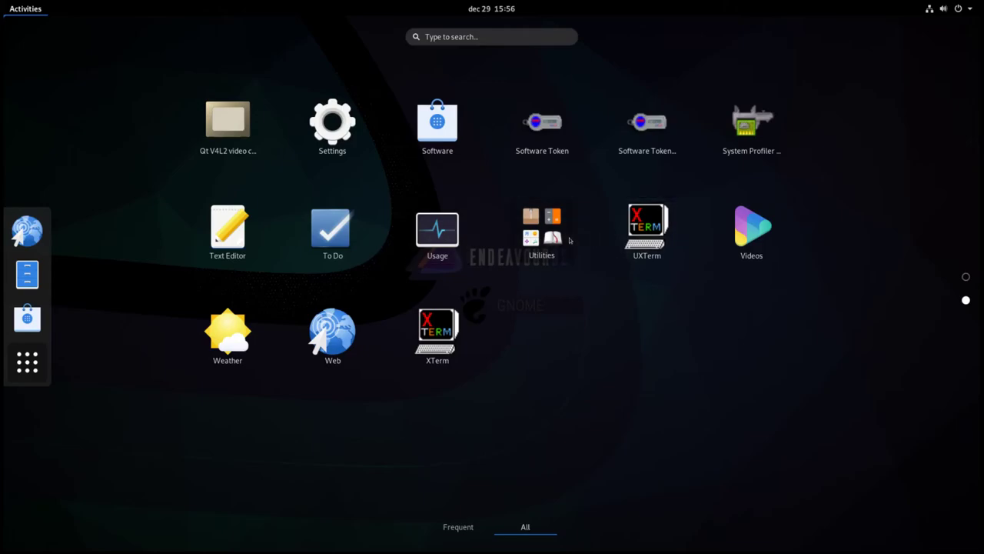
pyautogui.click(569, 240)
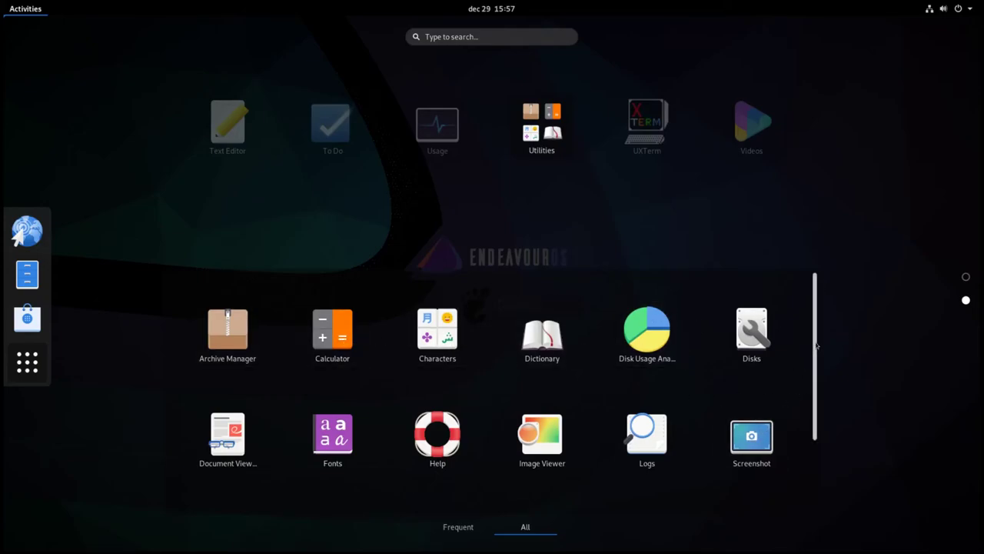
pyautogui.moveTo(817, 359); pyautogui.dragTo(796, 265)
pyautogui.moveTo(818, 468); pyautogui.dragTo(817, 507)
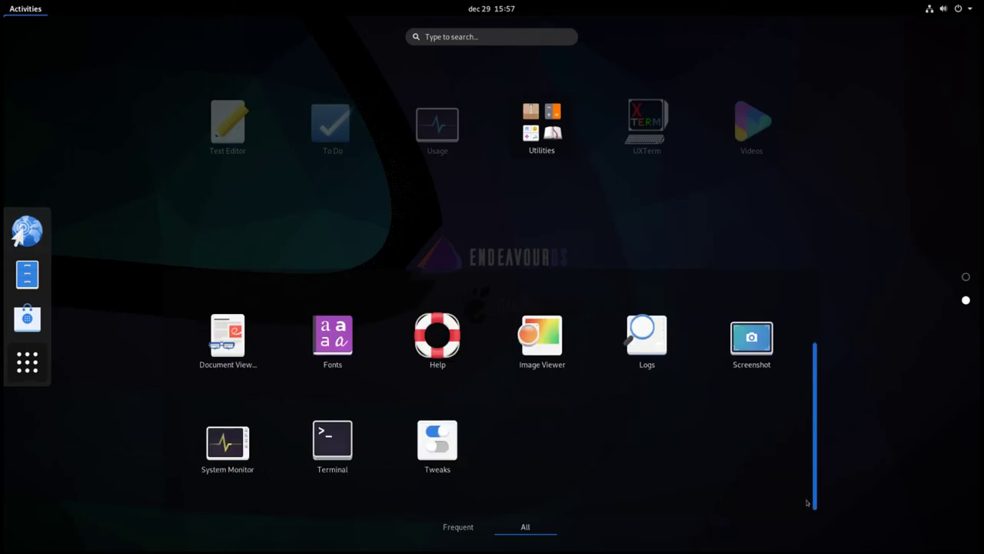
pyautogui.moveTo(756, 266); pyautogui.dragTo(780, 228)
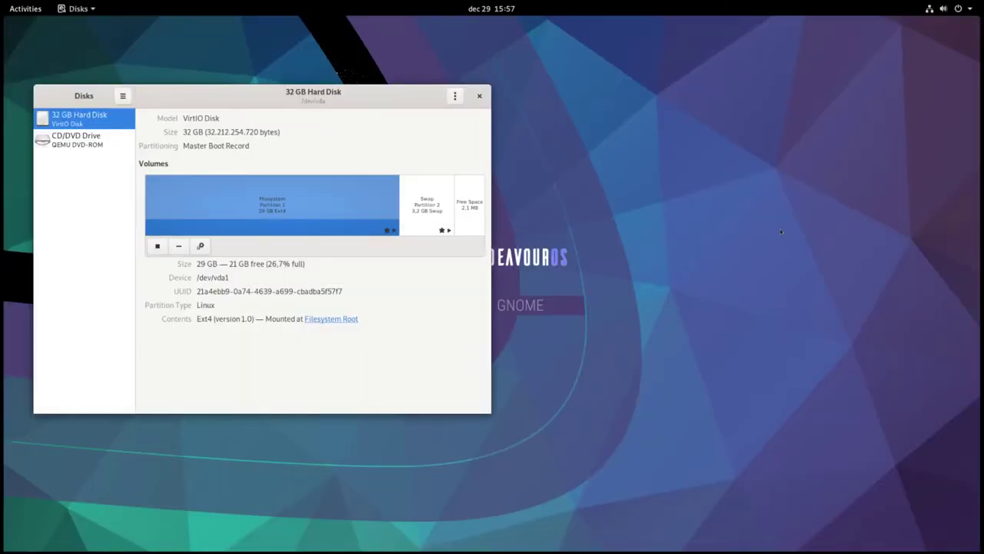
pyautogui.click(479, 98)
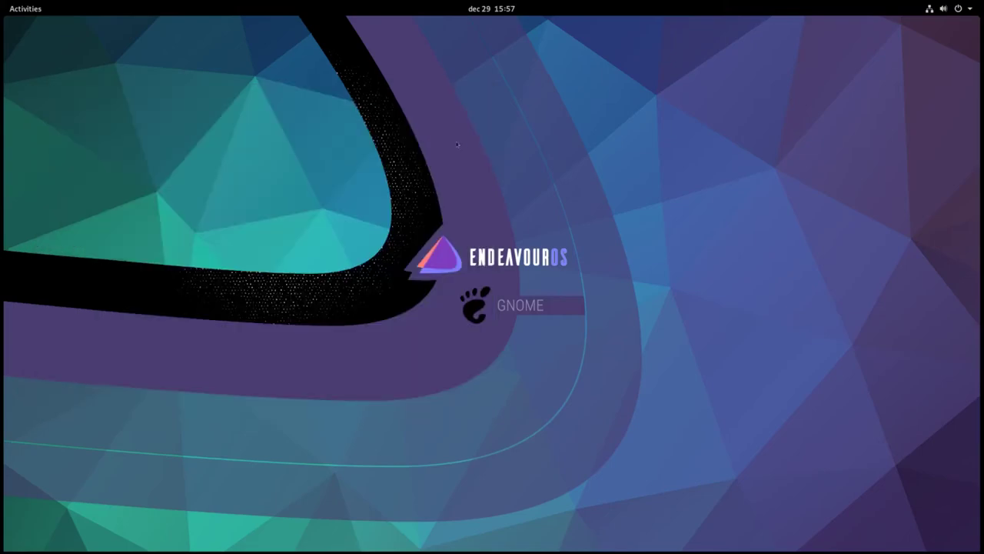
# Step: Open Tweaks from the Utilities folder in the application list
pyautogui.press('super+a')
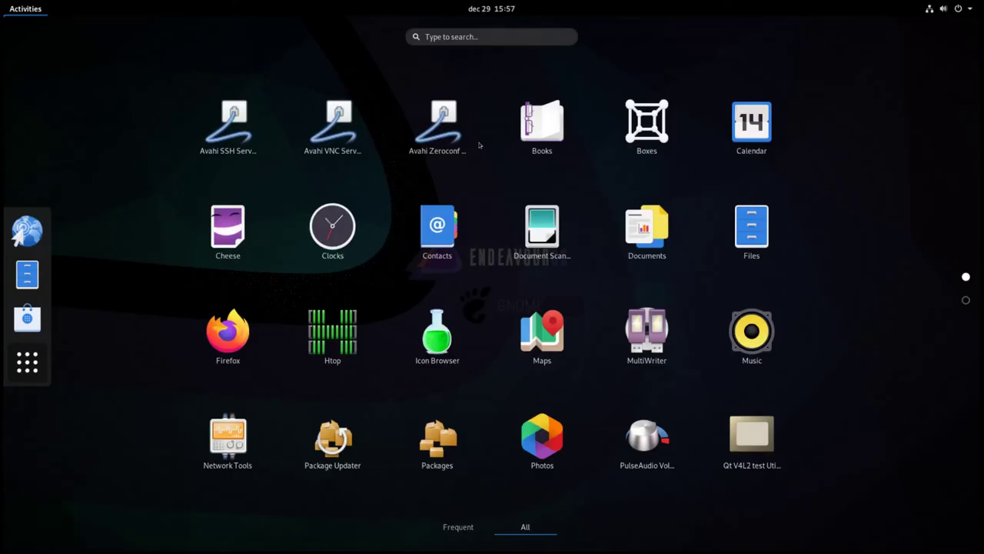
pyautogui.scroll(-1, 802, 425)
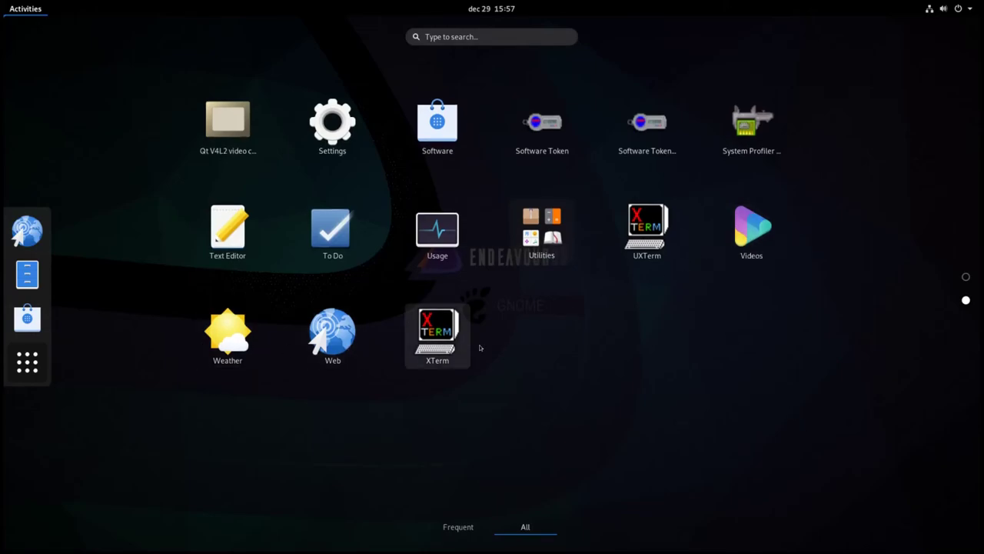
pyautogui.scroll(1, 771, 406)
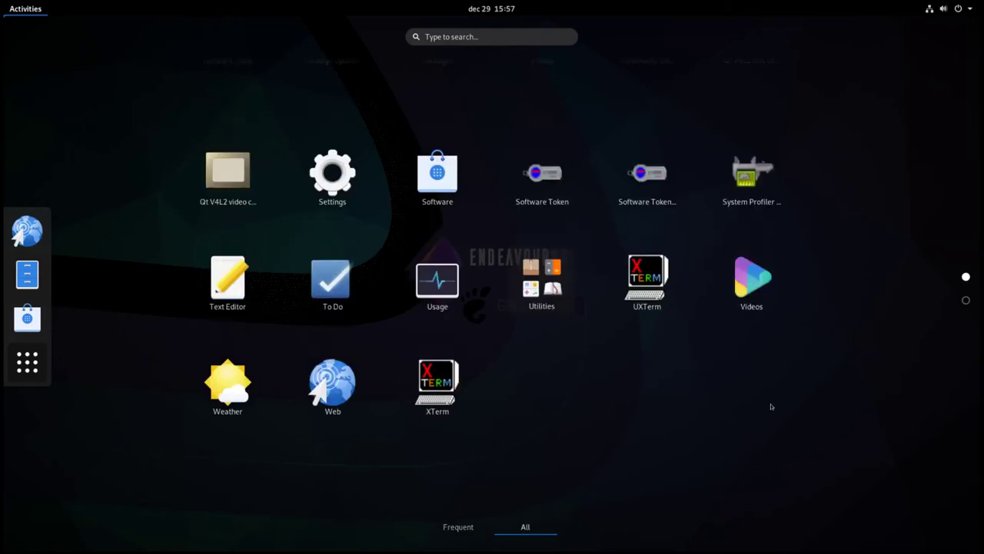
pyautogui.scroll(-1, 771, 407)
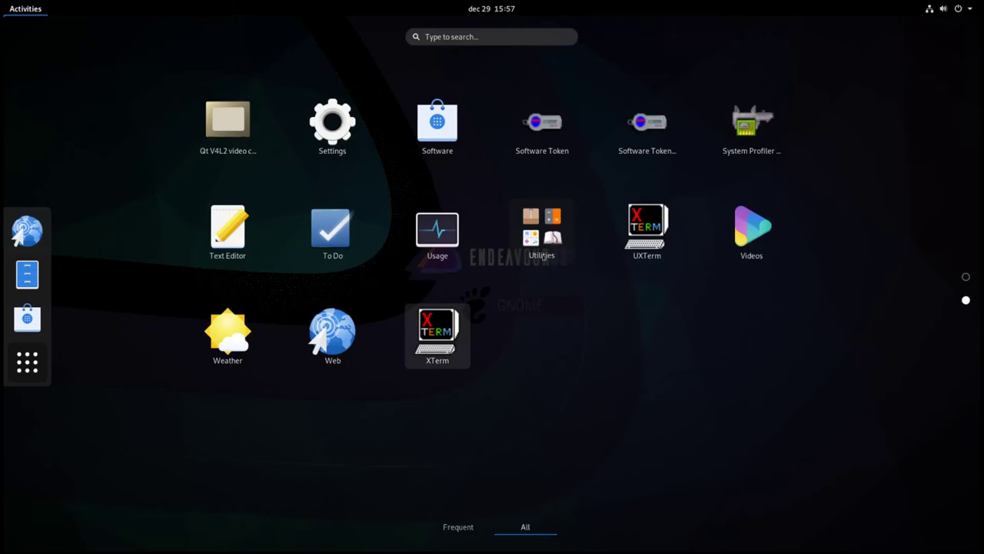
pyautogui.click(547, 247)
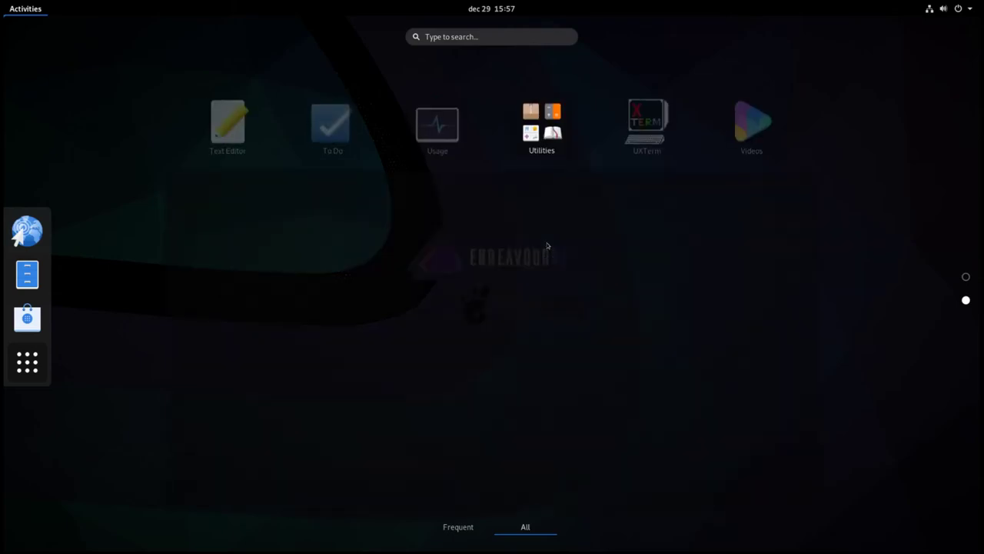
pyautogui.click(448, 454)
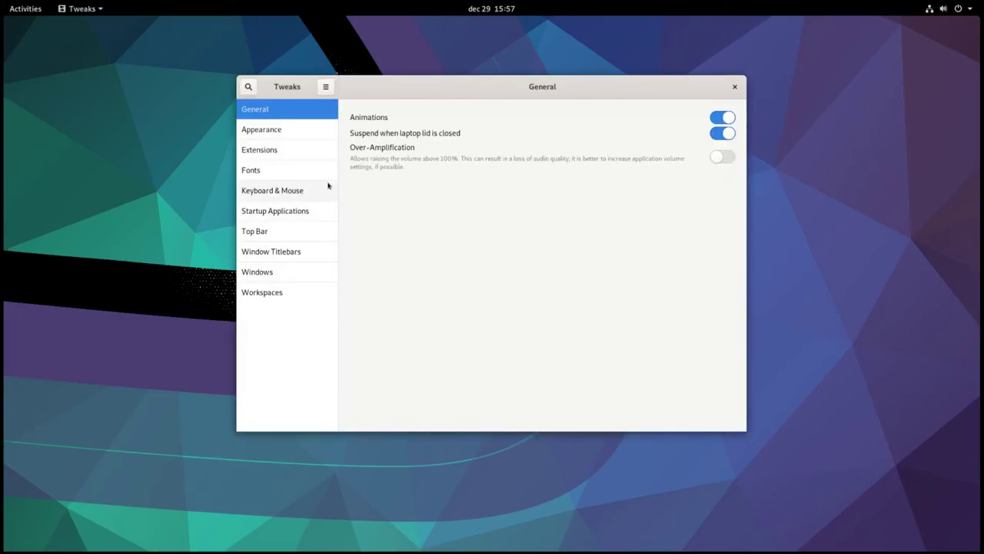
# Step: Set the applications theme to Arc-Dark in the Appearance settings of Tweaks
pyautogui.click(292, 132)
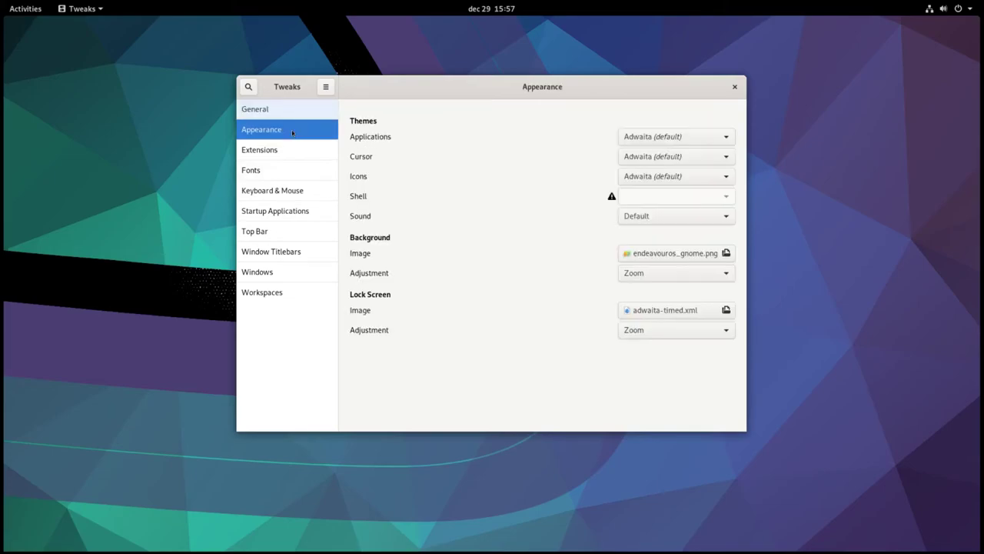
pyautogui.click(703, 139)
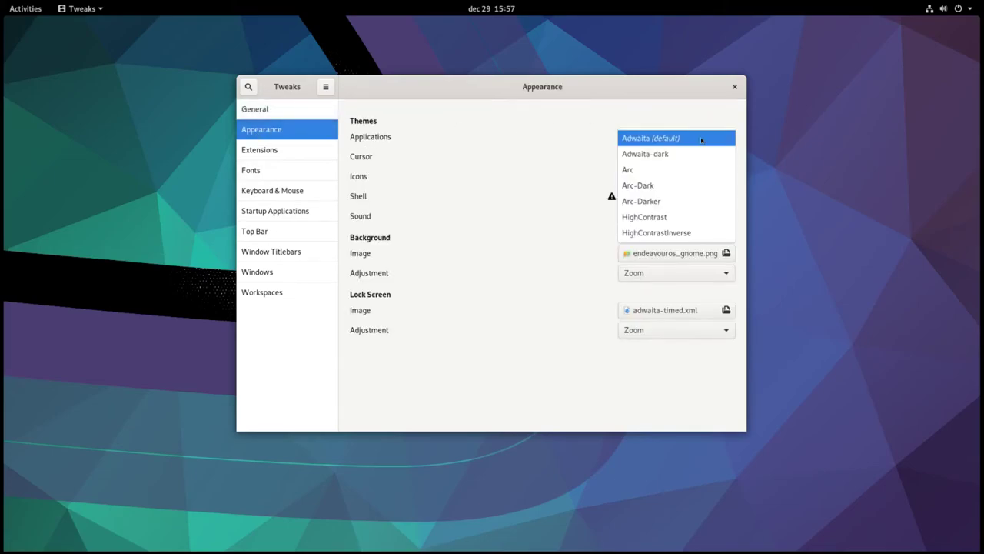
pyautogui.click(661, 189)
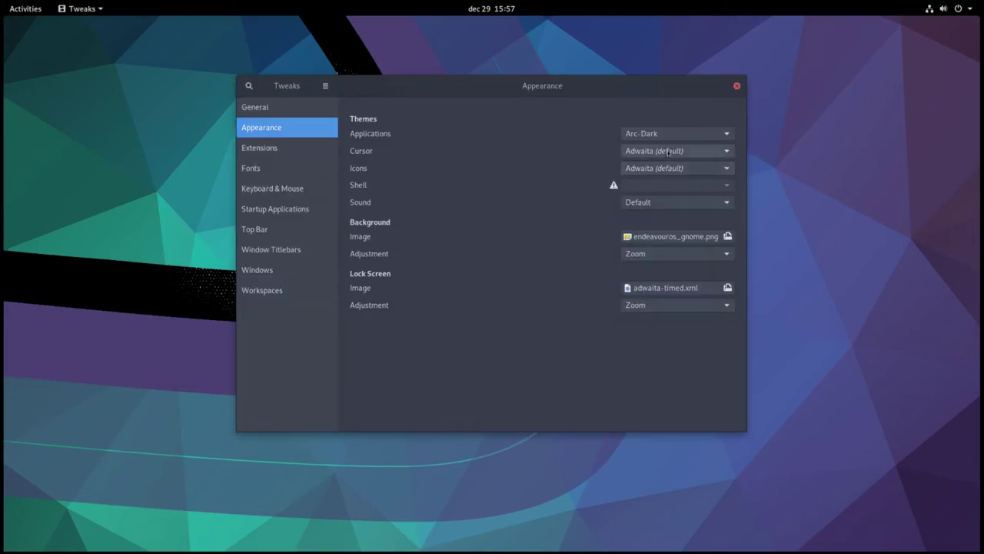
# Step: Set the cursor theme to Paper and the icon theme to Arc-X-D
pyautogui.click(669, 152)
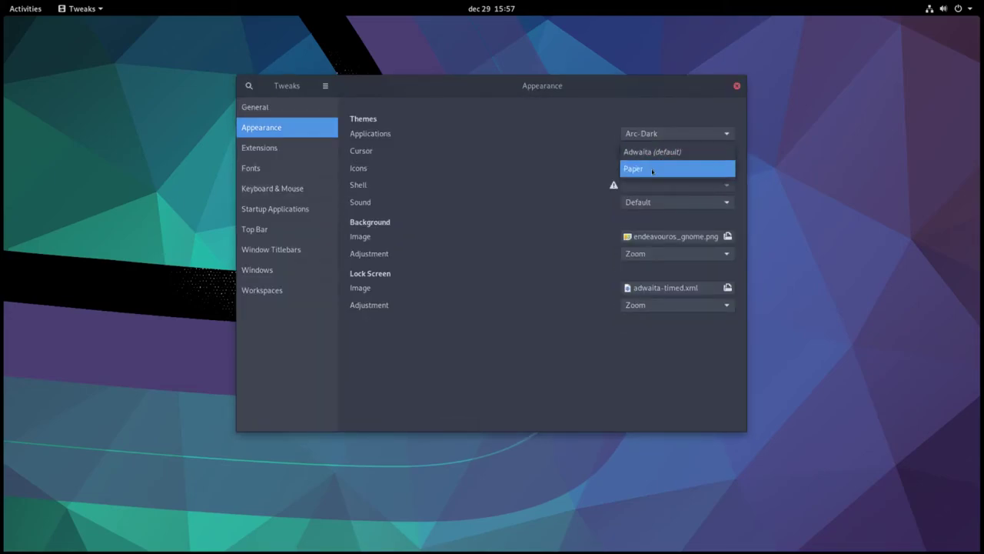
pyautogui.click(652, 169)
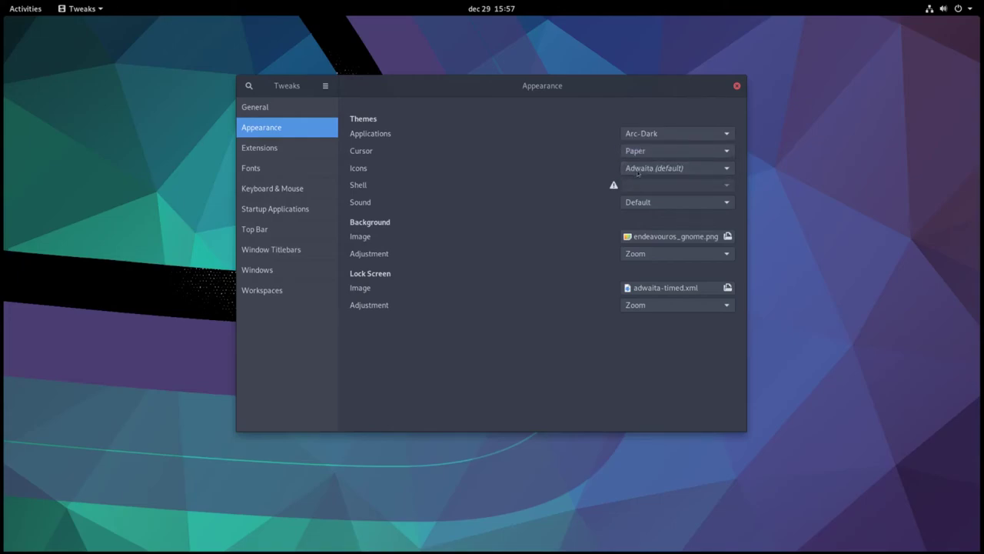
pyautogui.click(637, 170)
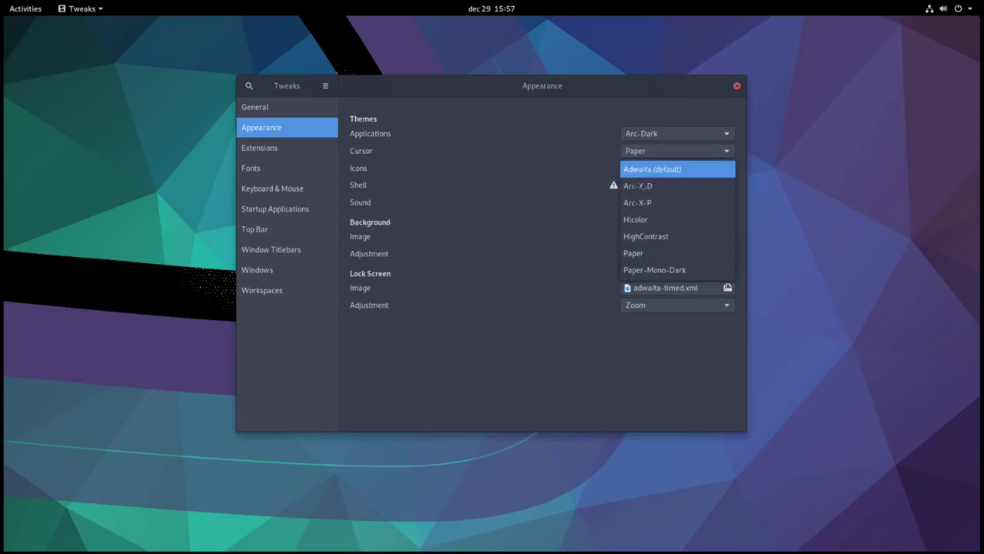
pyautogui.click(643, 189)
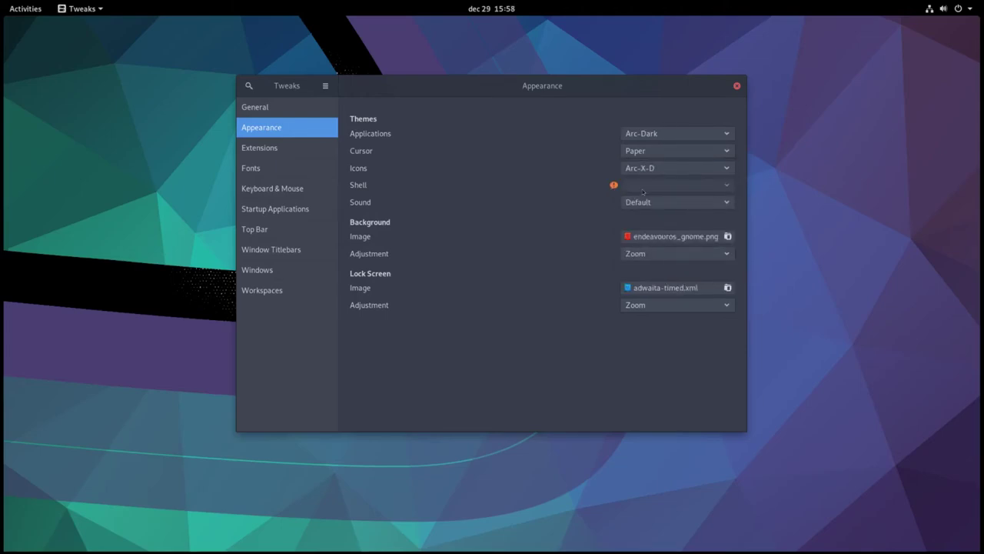
# Step: Search for "files", open the Files application, and move the Tweaks window aside to uncover it
pyautogui.press('super')
pyautogui.write('files')
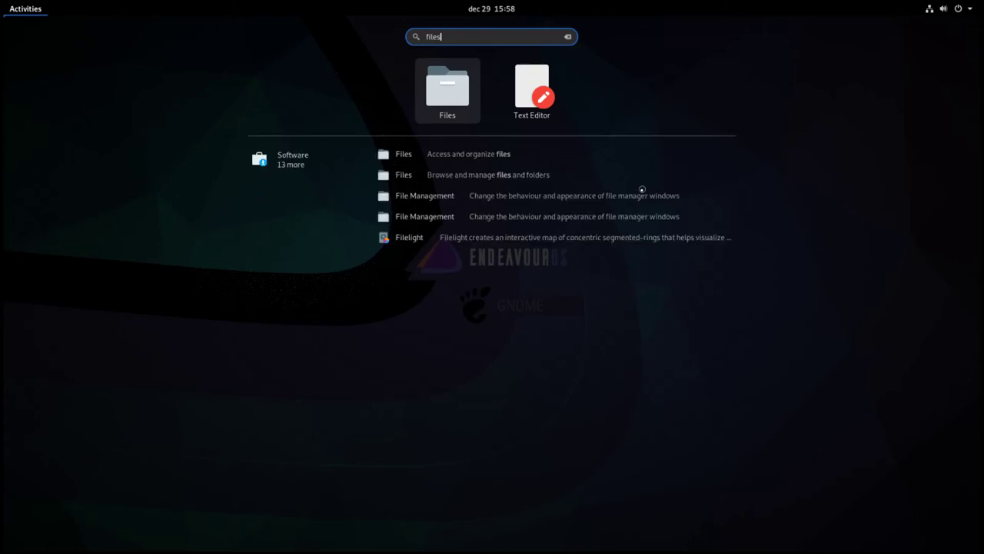
pyautogui.press('Return')
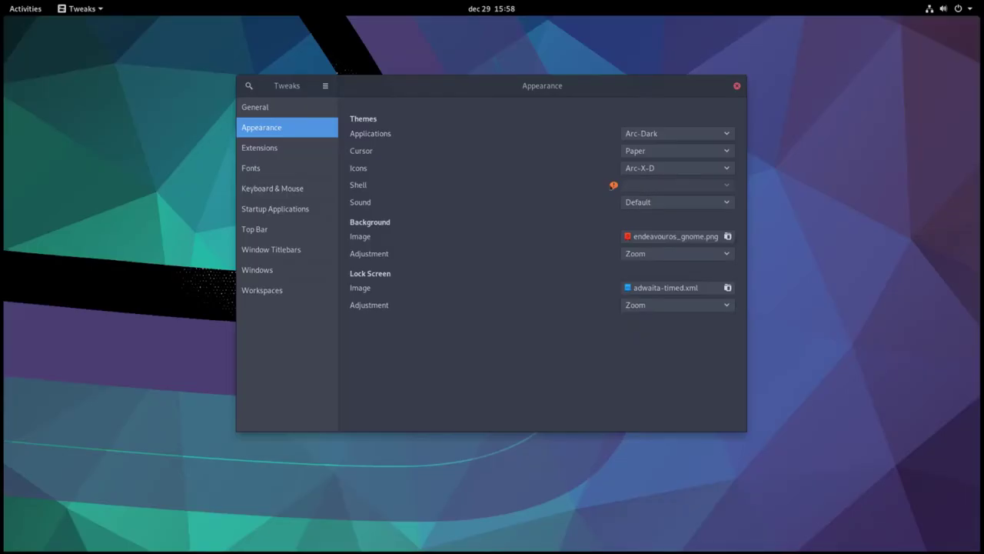
pyautogui.moveTo(524, 94); pyautogui.dragTo(714, 104)
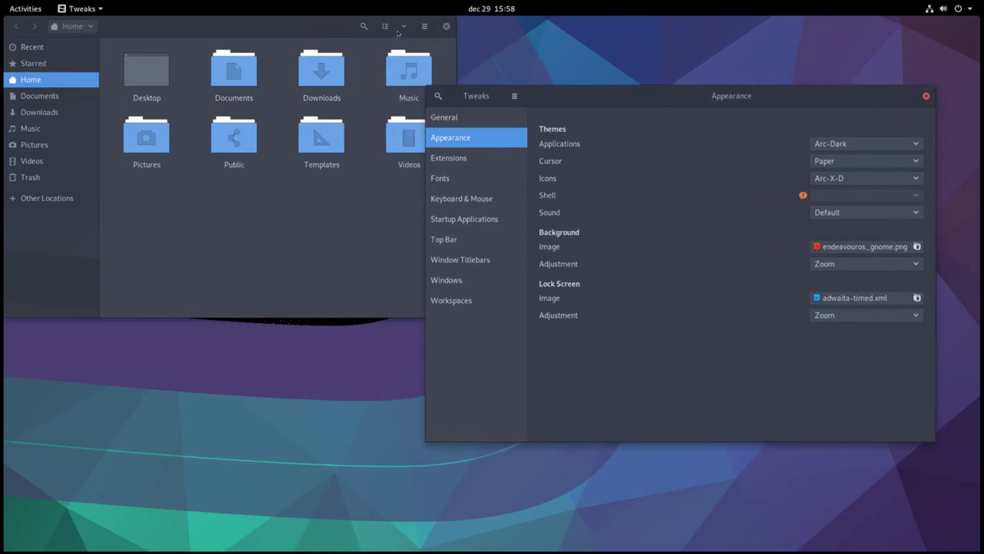
# Step: Reduce the icon zoom in the Files window to 67% and close its view options
pyautogui.click(404, 27)
pyautogui.click(404, 27)
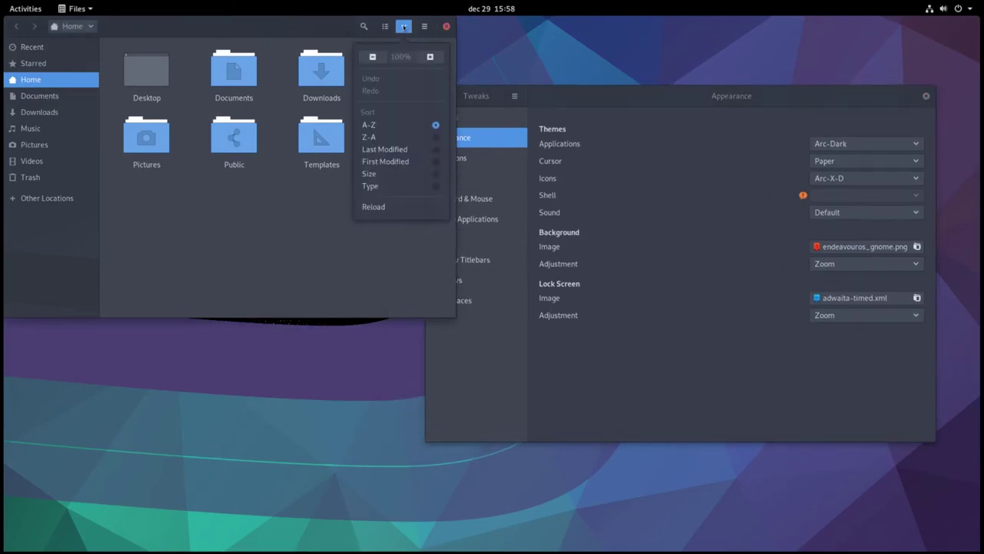
pyautogui.click(372, 57)
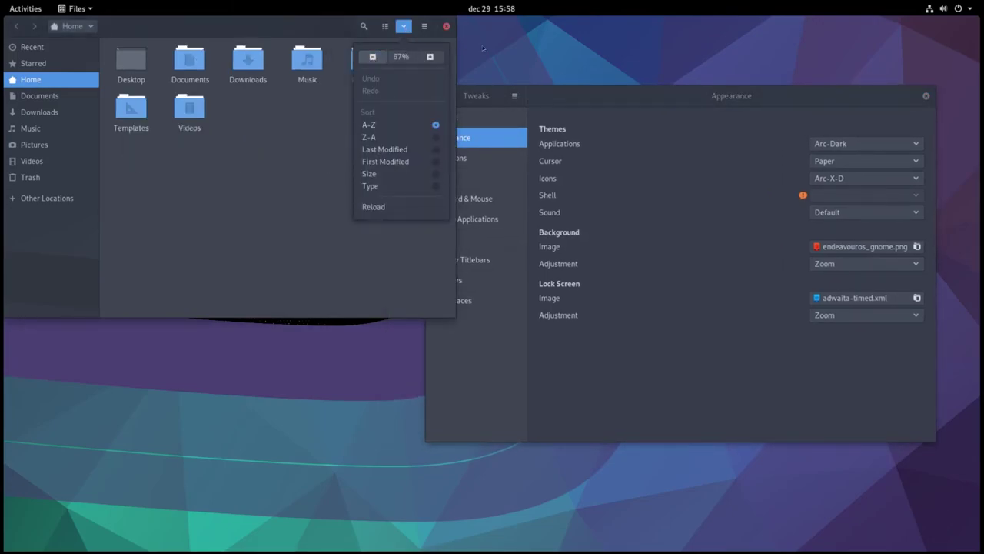
pyautogui.click(636, 102)
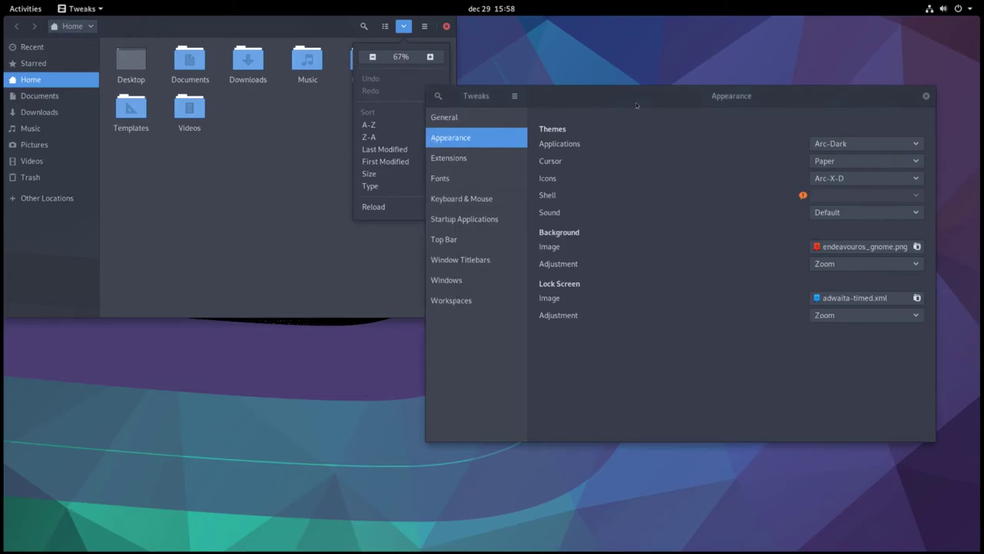
pyautogui.click(358, 148)
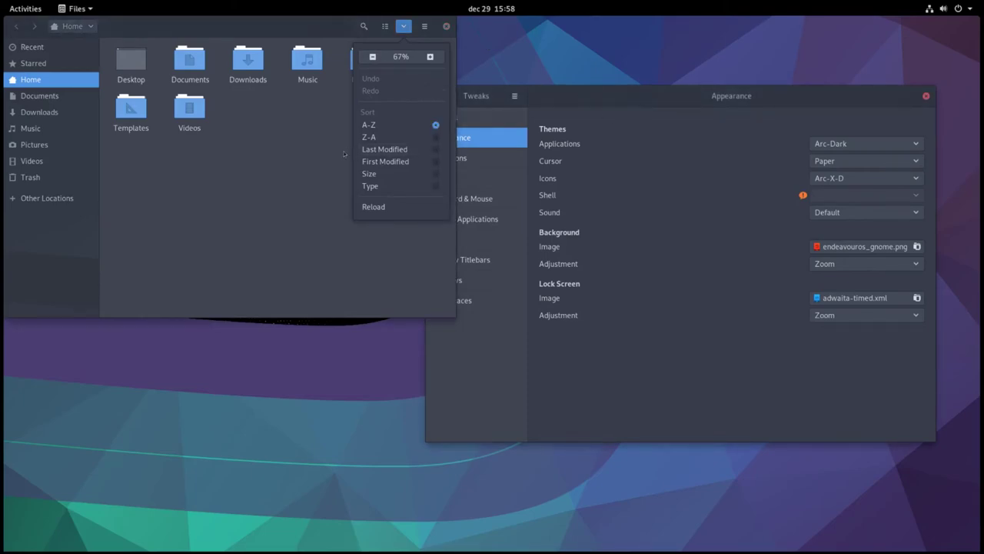
pyautogui.click(354, 146)
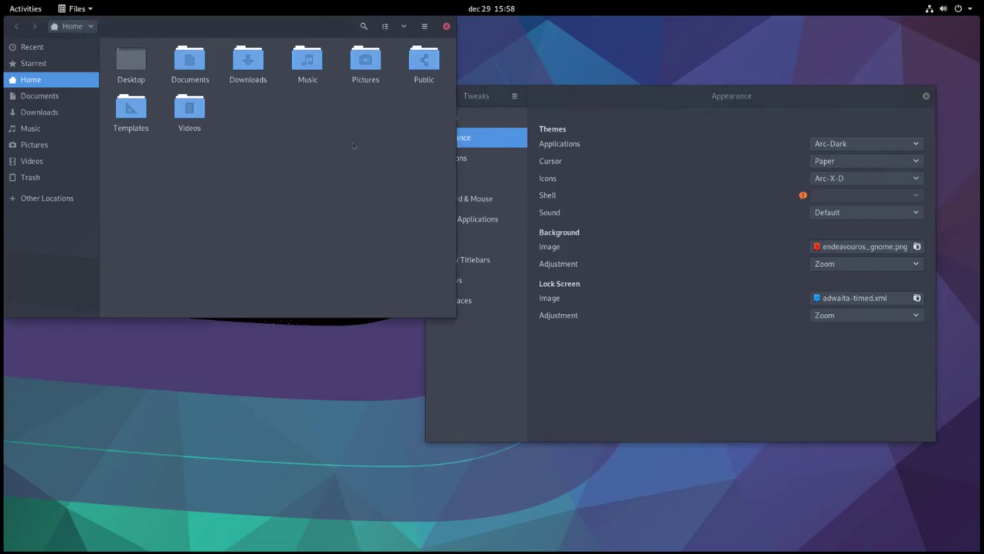
# Step: Switch the icon theme in Tweaks to Arc-X-P
pyautogui.click(676, 101)
pyautogui.click(873, 183)
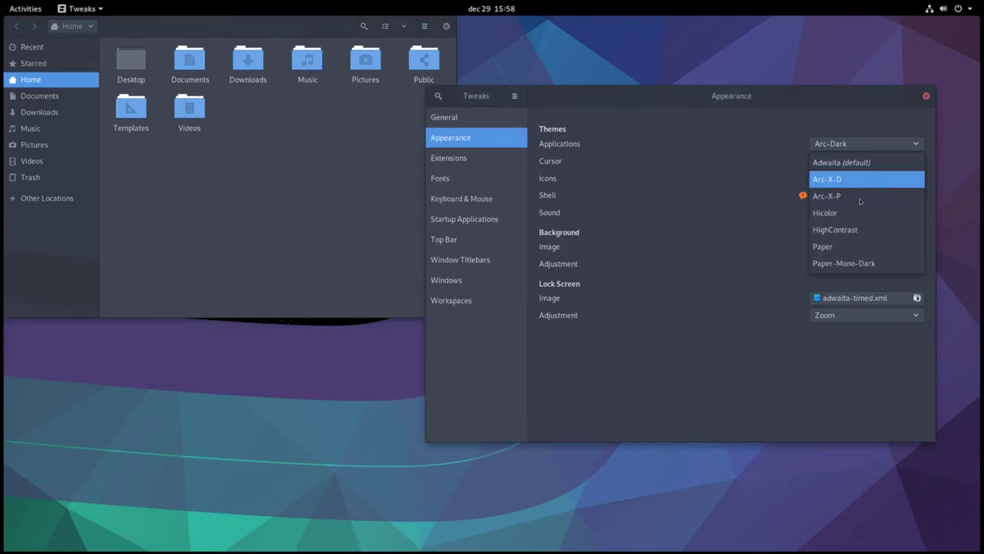
pyautogui.click(860, 198)
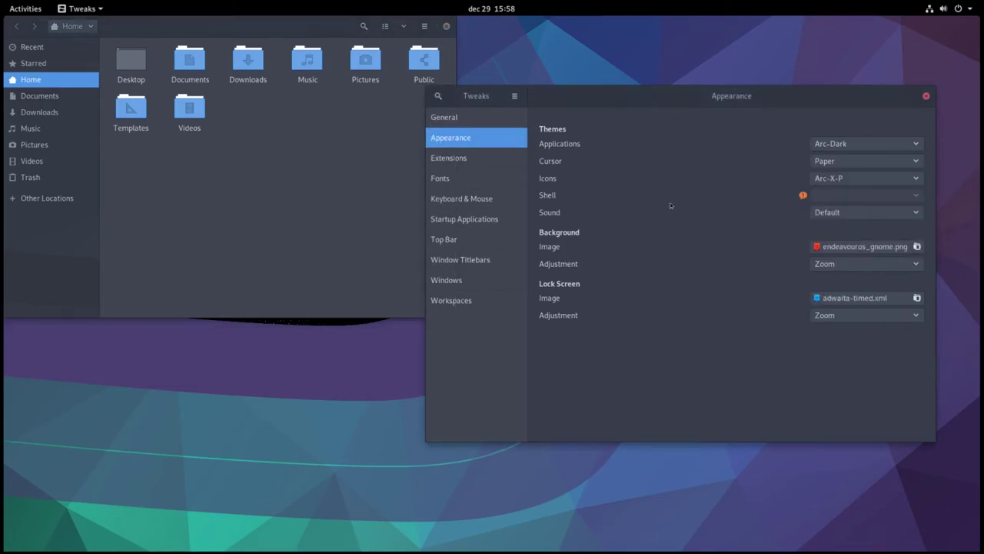
# Step: Look over the application icons on both pages of the application list, and return to the Tweaks window
pyautogui.press('super+a')
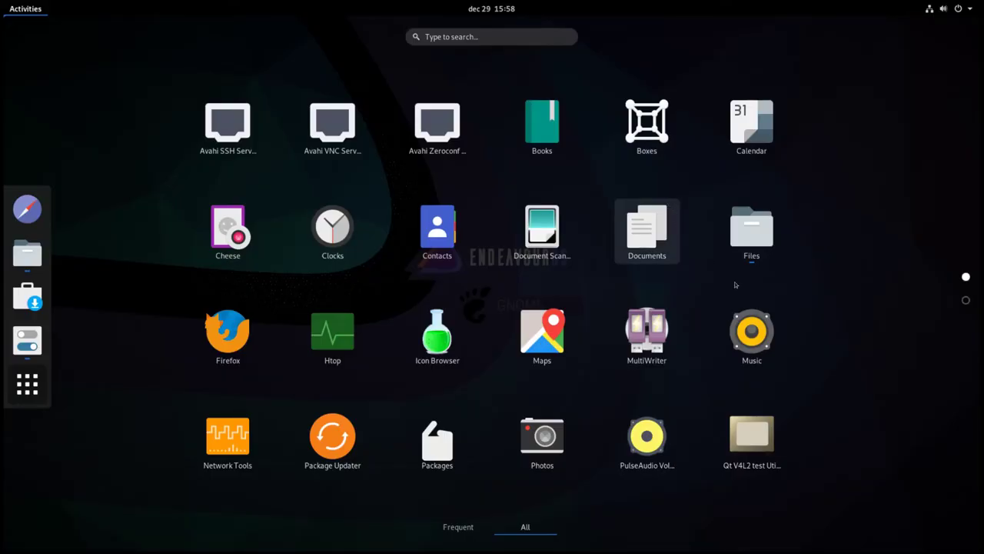
pyautogui.scroll(-1, 757, 296)
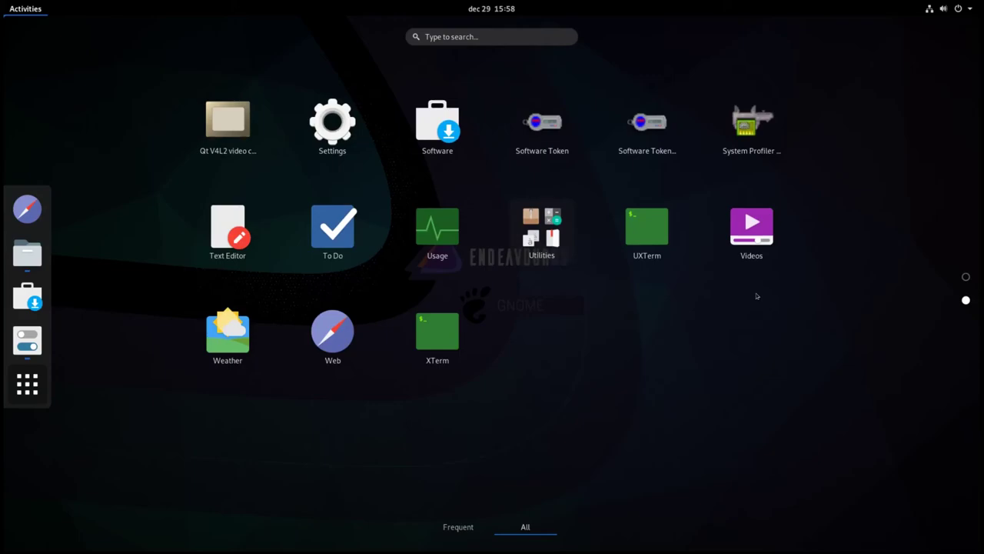
pyautogui.scroll(1, 756, 296)
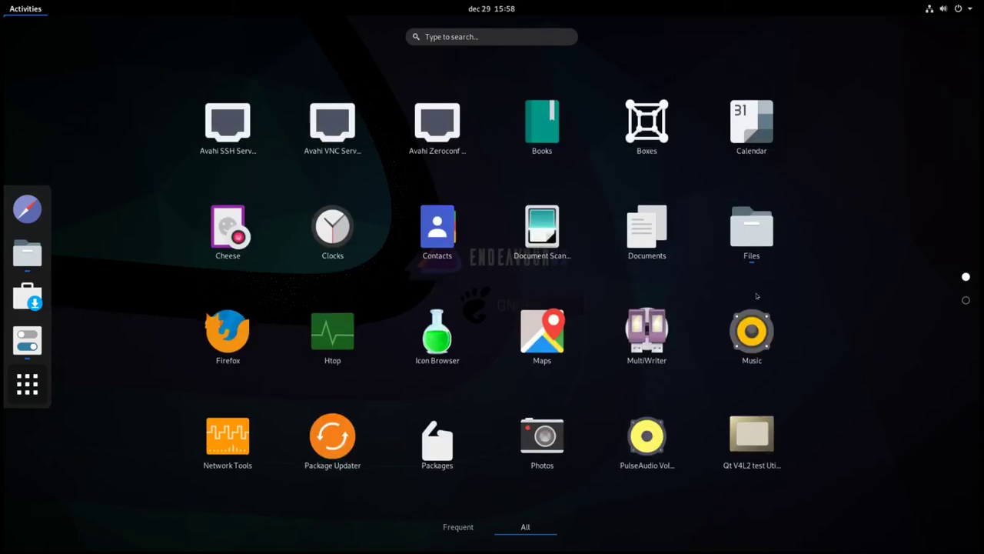
pyautogui.press('Tab')
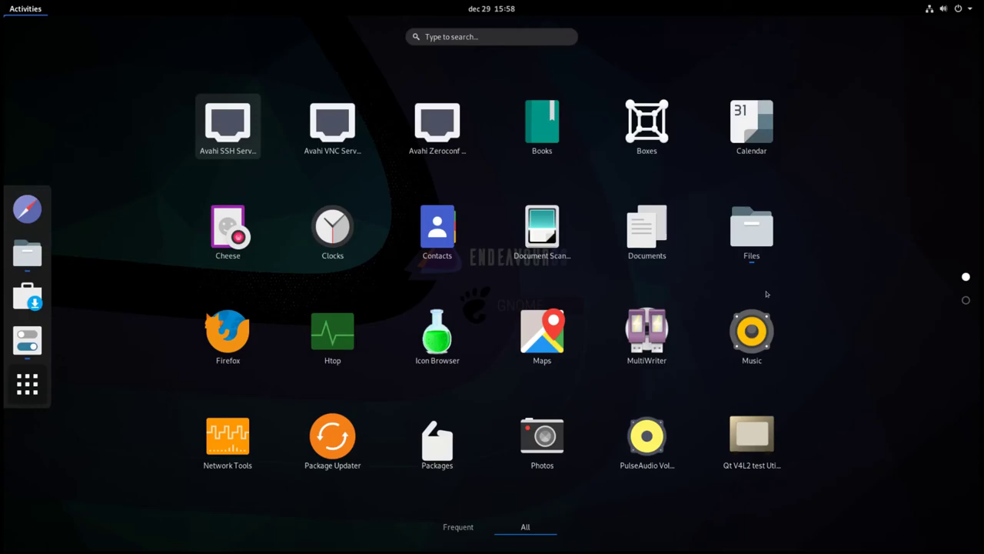
pyautogui.press('Escape')
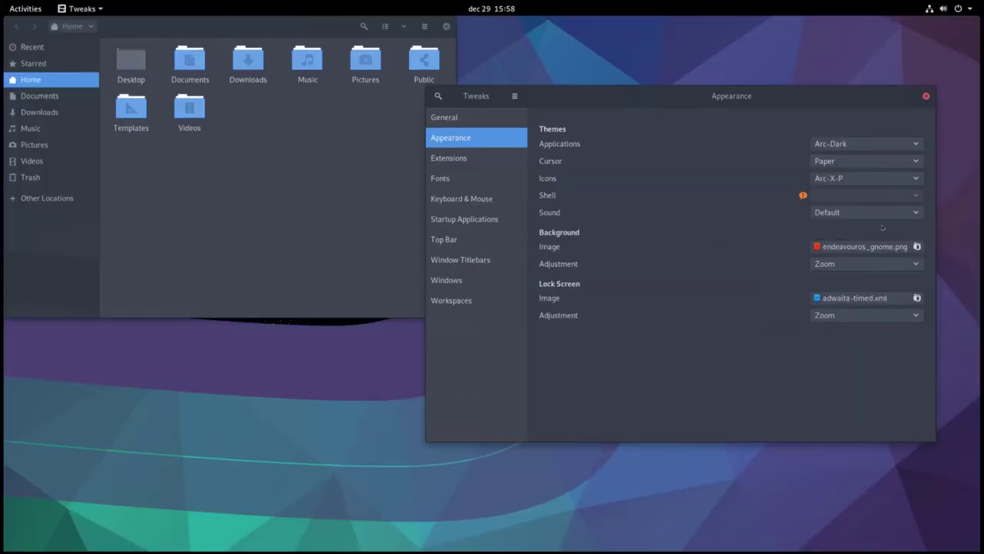
# Step: Set the icon theme back to Arc-X-D
pyautogui.click(886, 182)
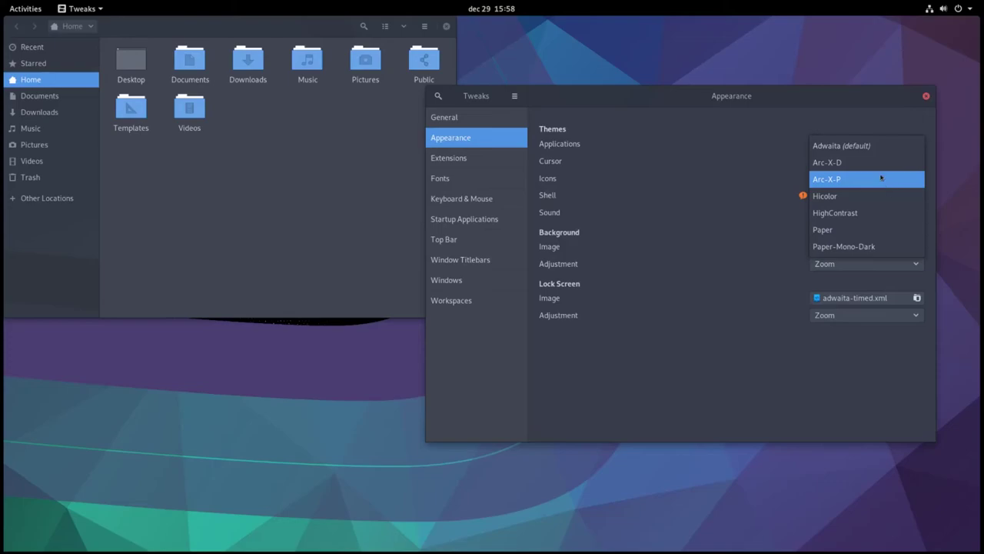
pyautogui.click(861, 163)
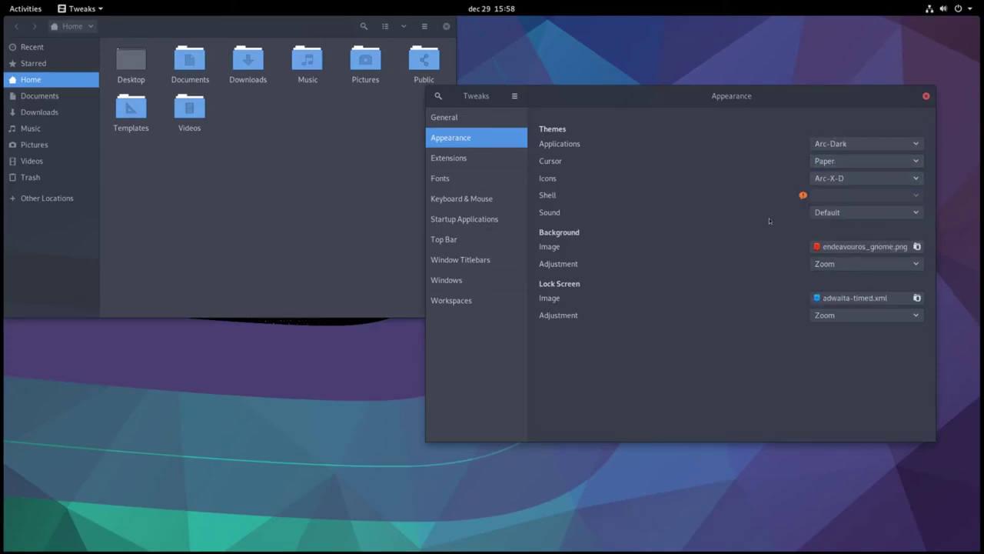
# Step: Check how the Arc-X-D icons look on both pages of the application list and return to Tweaks
pyautogui.press('super+a')
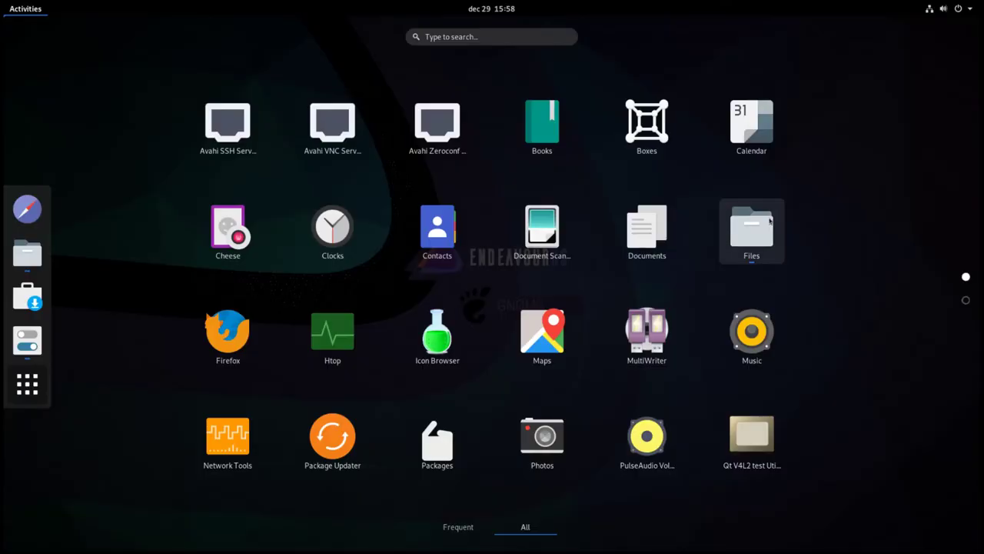
pyautogui.scroll(-1, 805, 291)
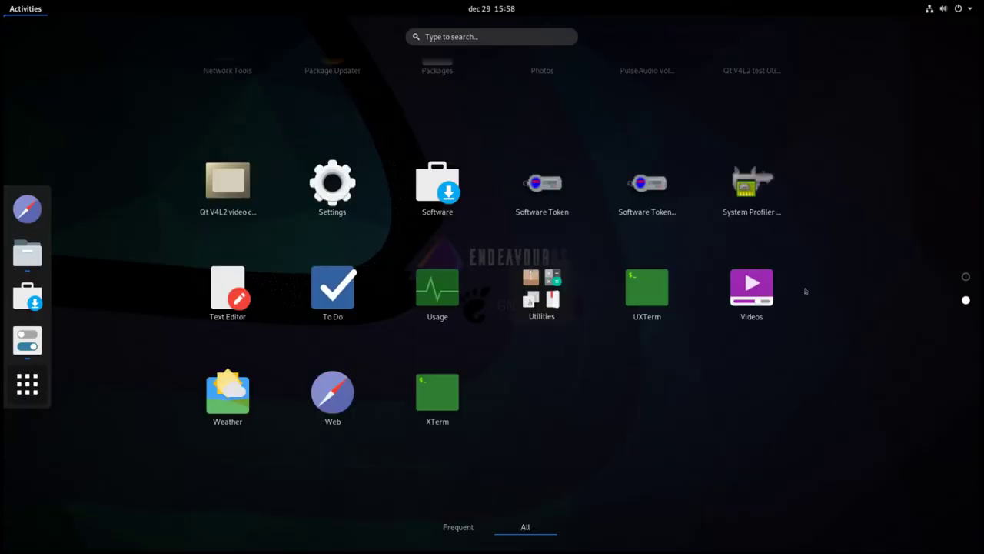
pyautogui.scroll(1, 805, 290)
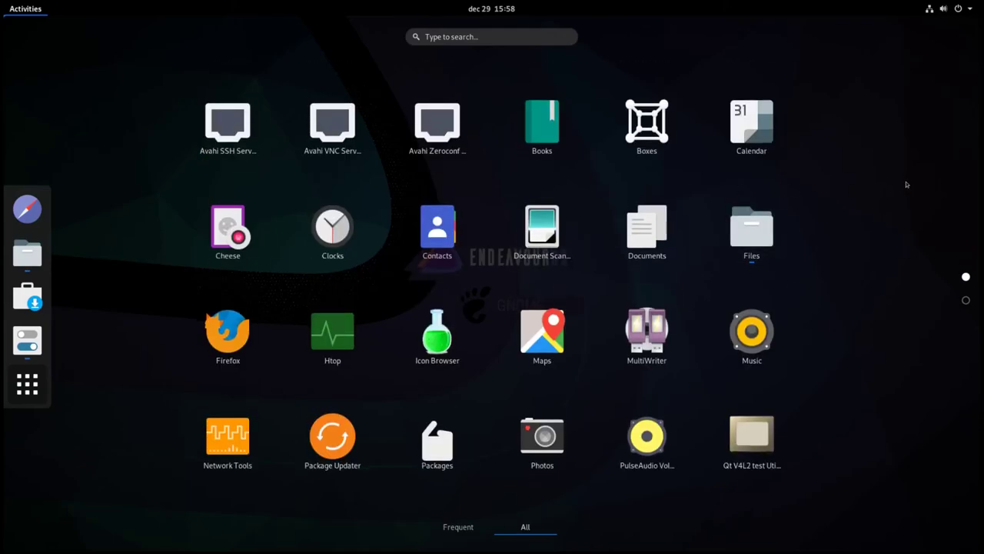
pyautogui.press('super')
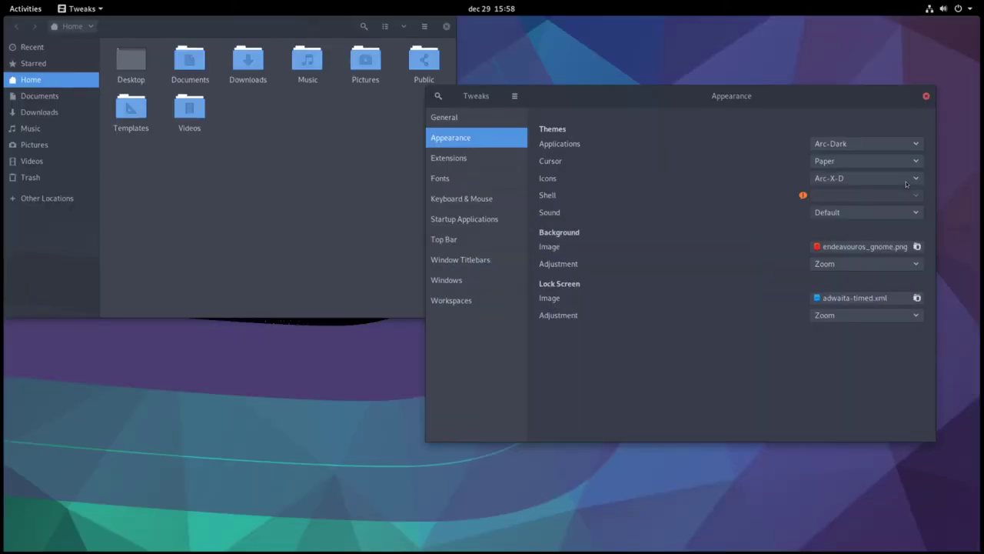
# Step: Switch the icon theme in Tweaks to Paper and look over the icons on both pages of the application list
pyautogui.click(870, 182)
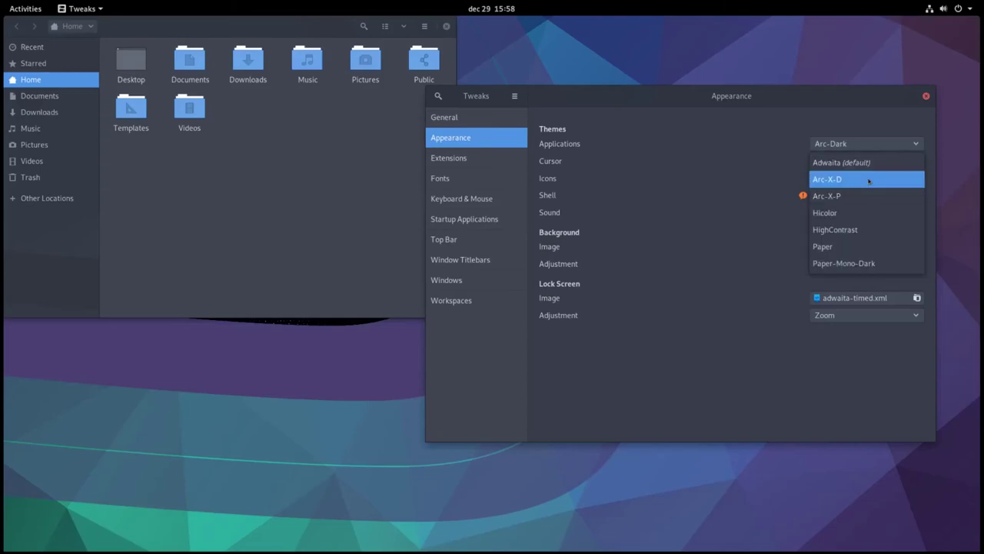
pyautogui.click(827, 247)
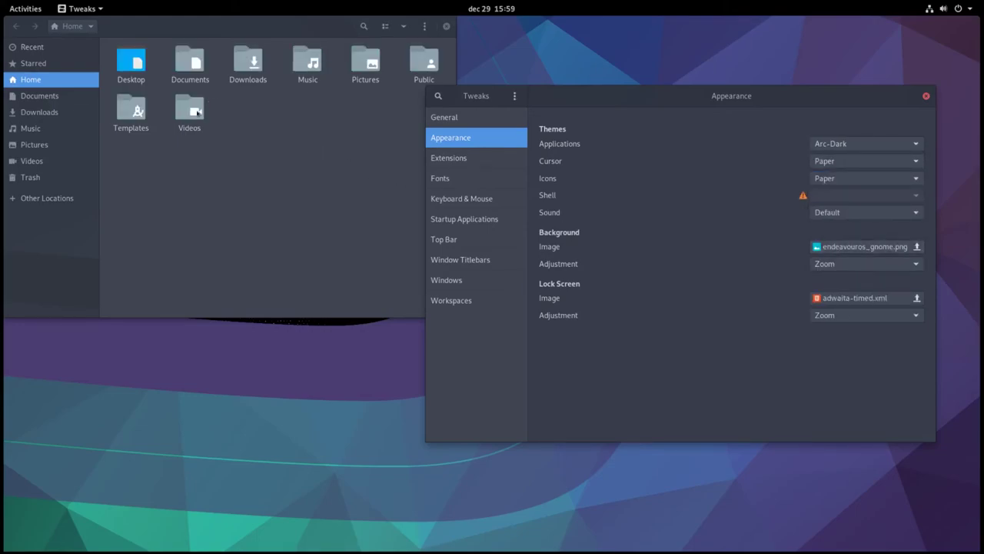
pyautogui.press('super+a')
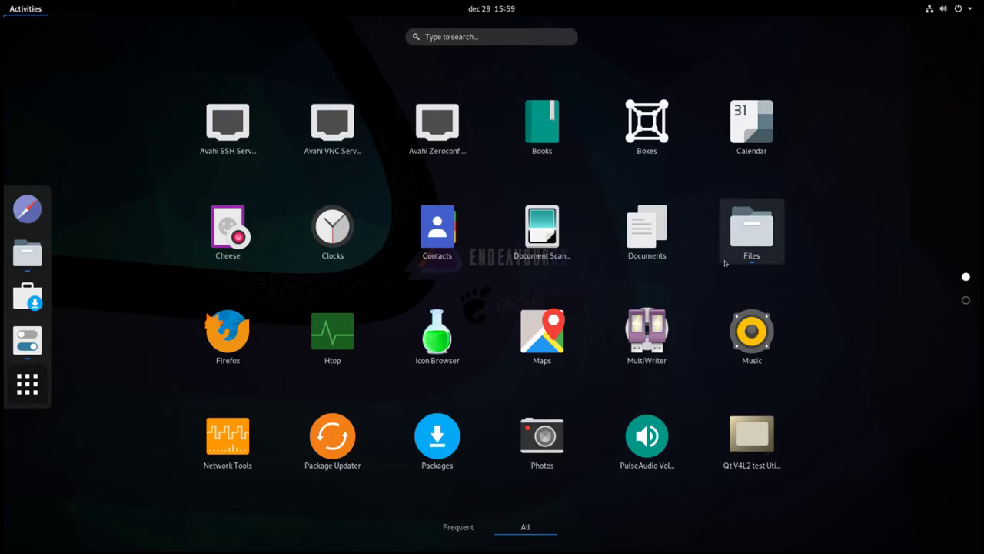
pyautogui.scroll(-1, 828, 302)
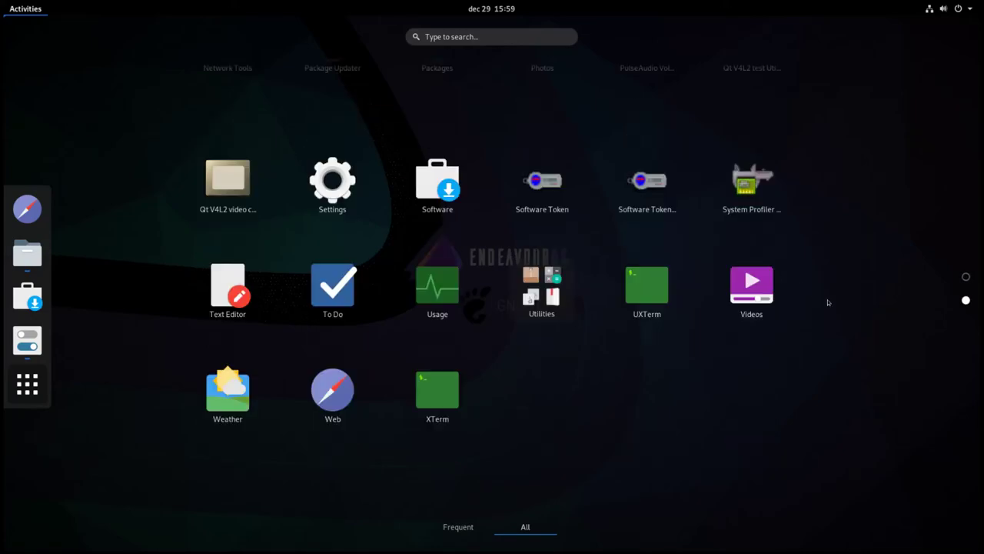
pyautogui.scroll(1, 828, 302)
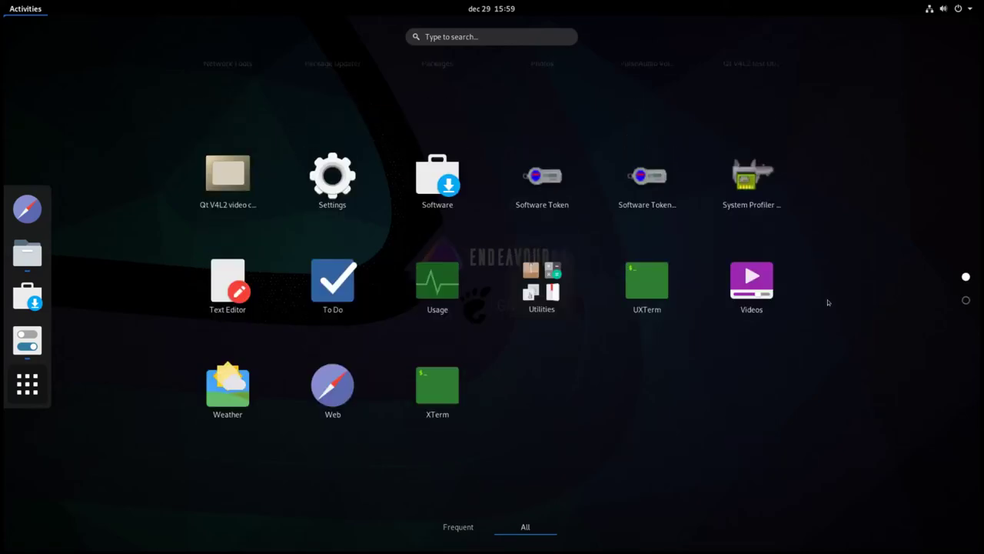
pyautogui.press('Escape')
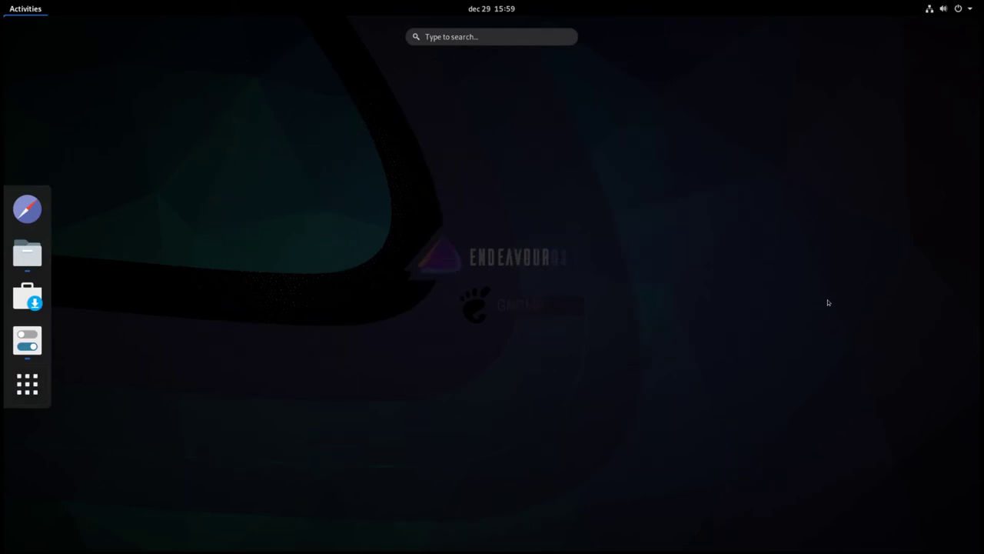
pyautogui.press('Escape')
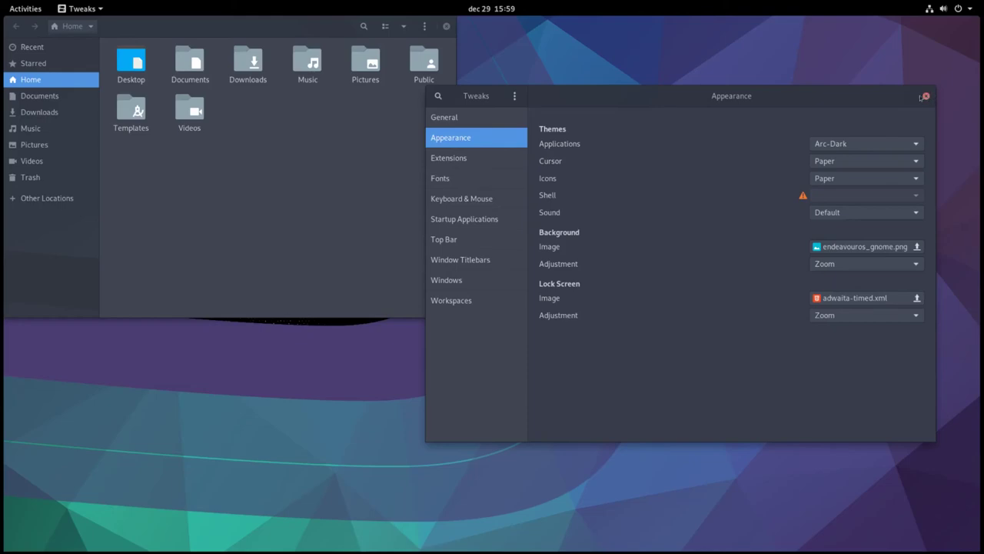
# Step: Enable the User themes extension in the Tweaks extension list
pyautogui.click(471, 159)
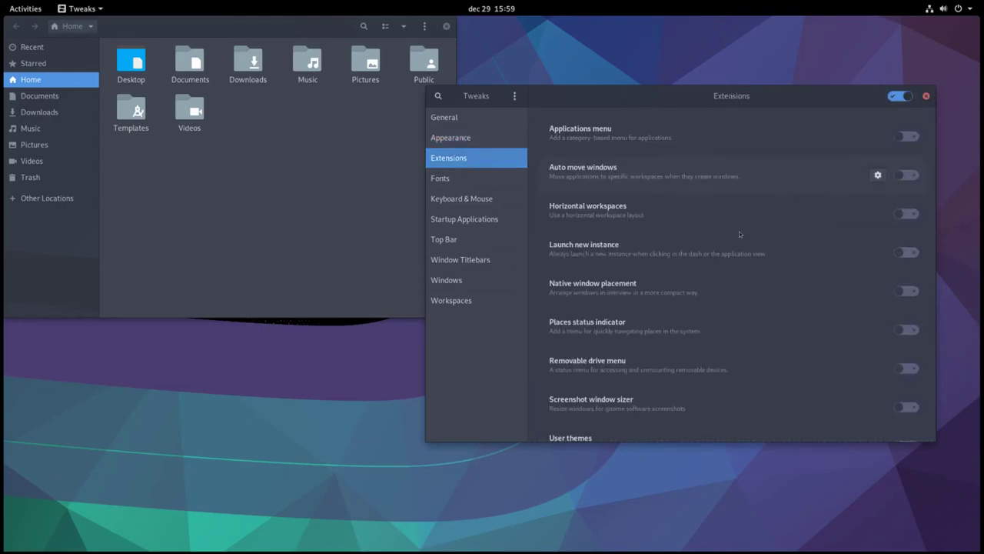
pyautogui.scroll(-2, 739, 231)
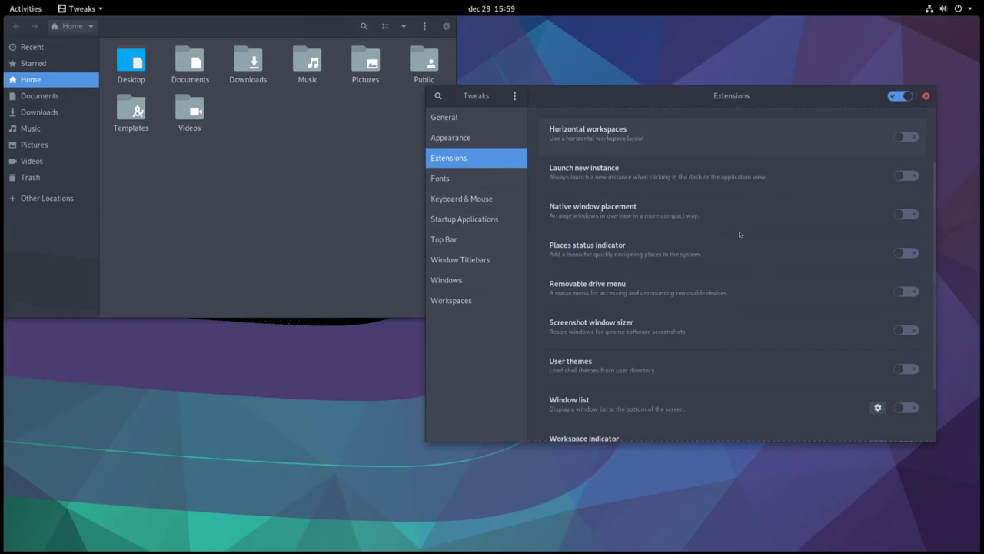
pyautogui.scroll(-2, 739, 230)
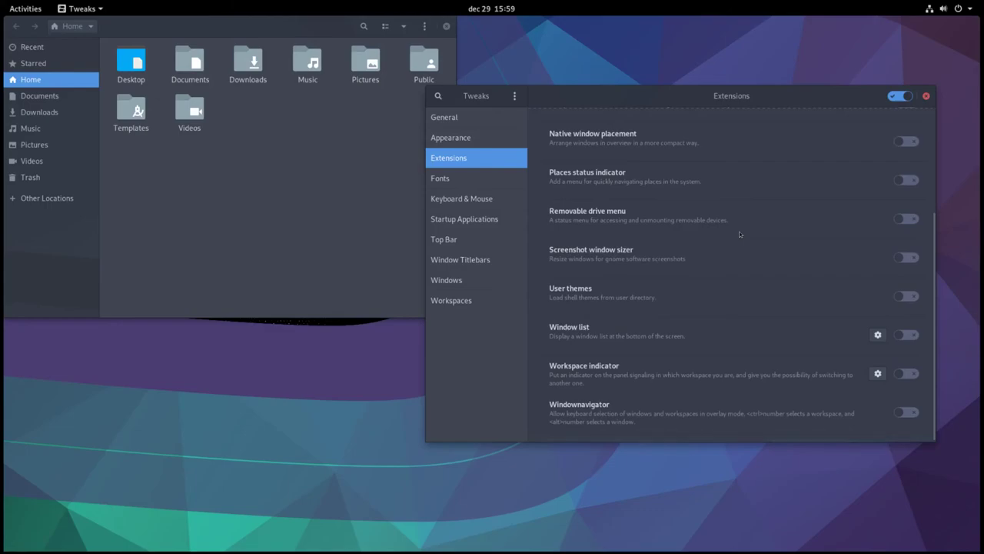
pyautogui.click(907, 298)
# Step: Look over the Fonts, Keyboard & Mouse and Startup Applications settings in Tweaks
pyautogui.click(462, 179)
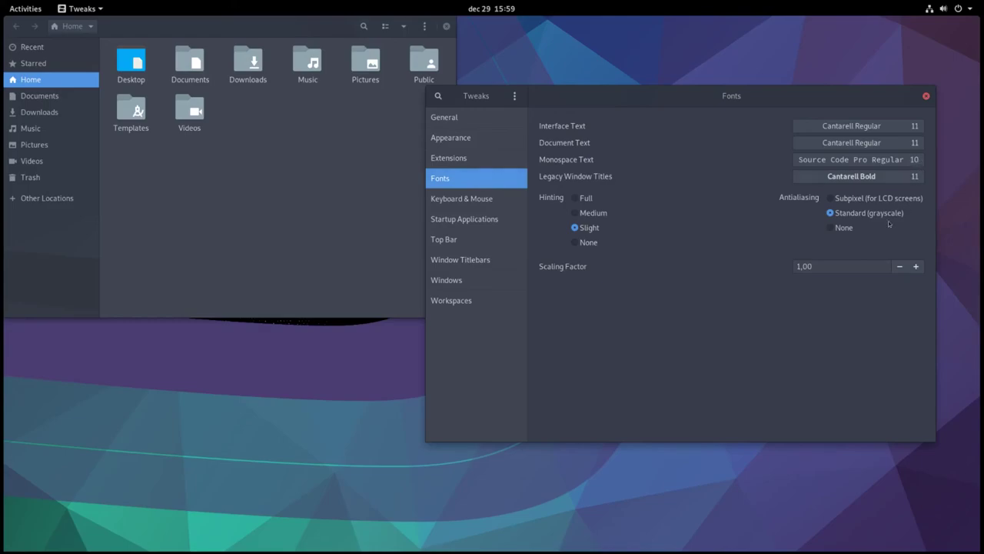
pyautogui.click(485, 199)
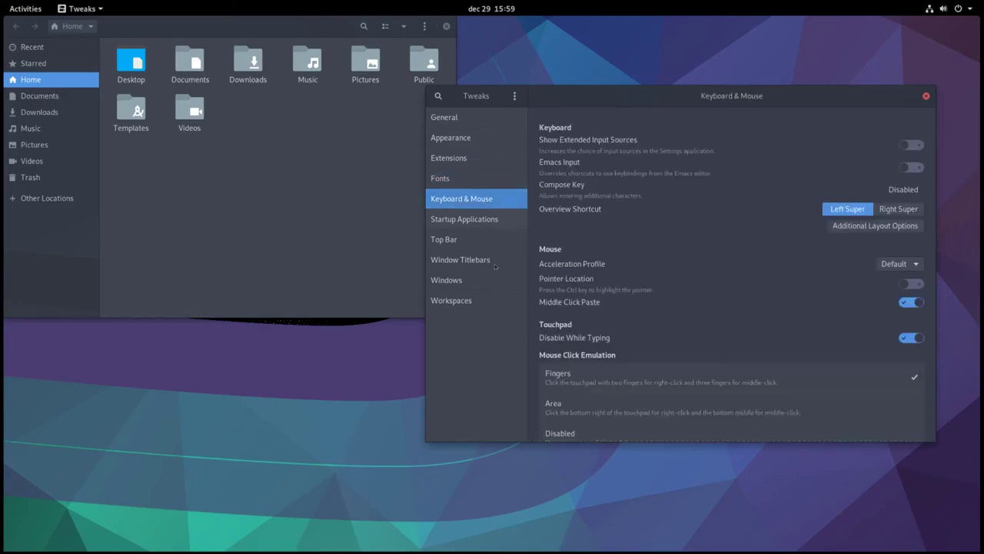
pyautogui.click(486, 220)
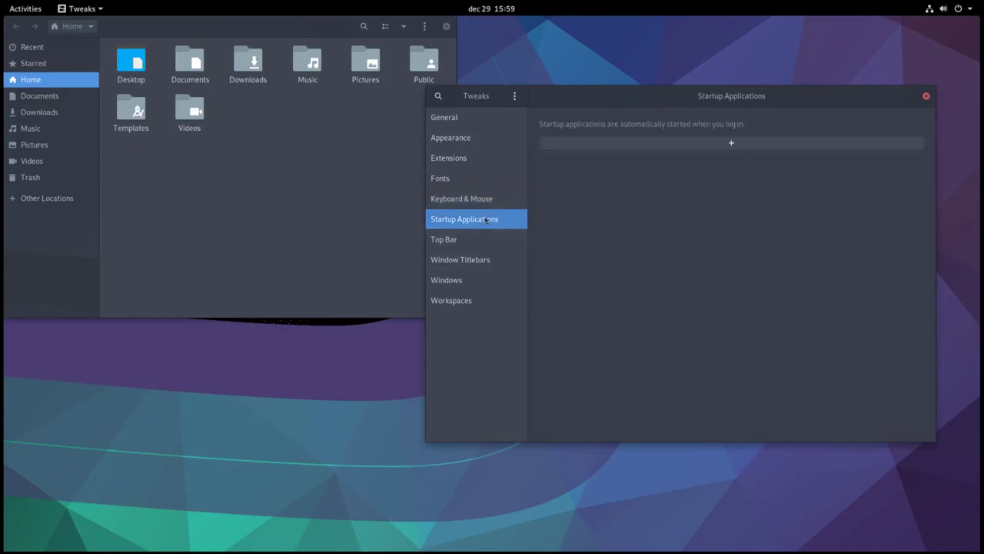
# Step: Turn on the clock's Weekday and the calendar's Week Numbers in the Top Bar settings
pyautogui.click(475, 240)
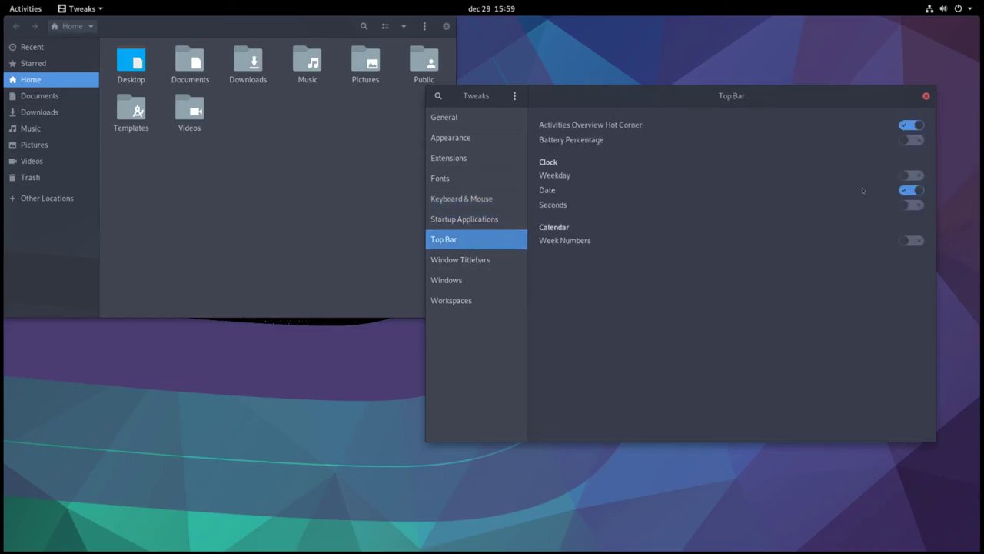
pyautogui.click(912, 176)
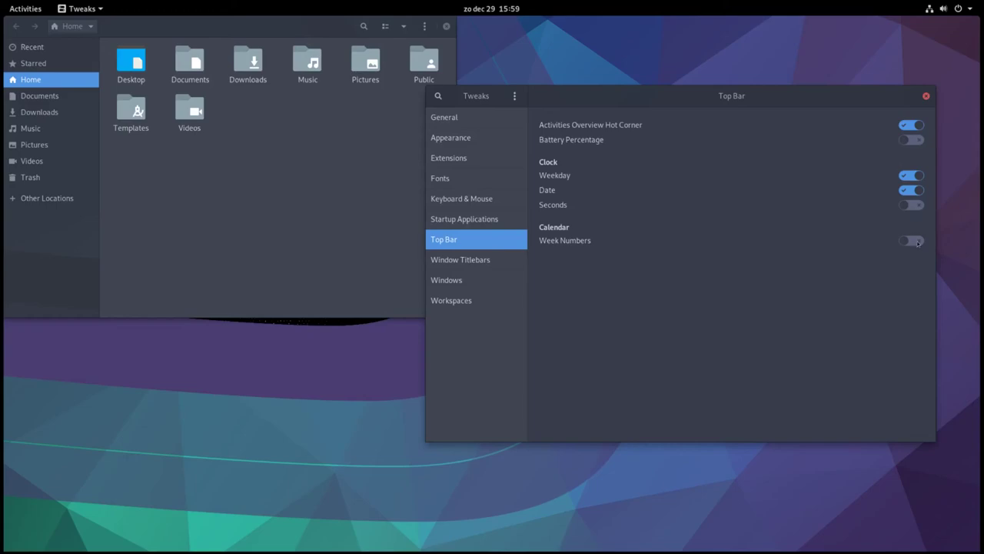
pyautogui.click(916, 240)
# Step: Try the Maximize and Minimize titlebar buttons by turning each one on and off again in the Window Titlebars settings
pyautogui.click(463, 262)
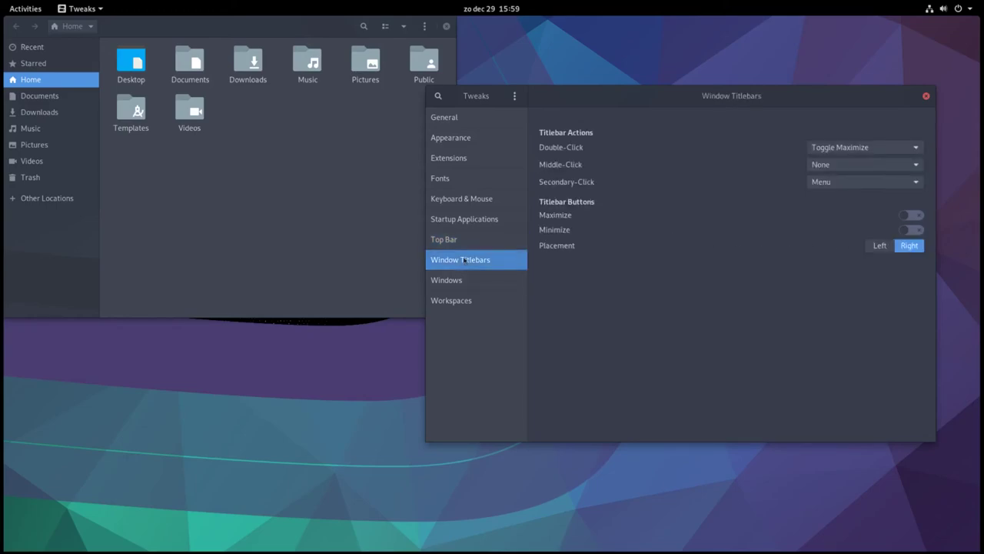
pyautogui.click(912, 218)
pyautogui.click(912, 218)
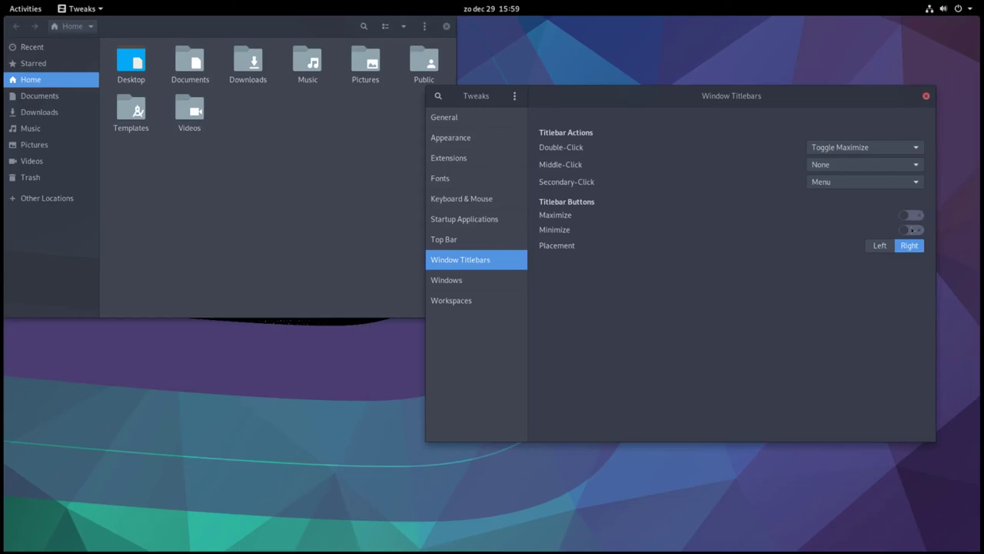
pyautogui.click(912, 229)
pyautogui.click(912, 230)
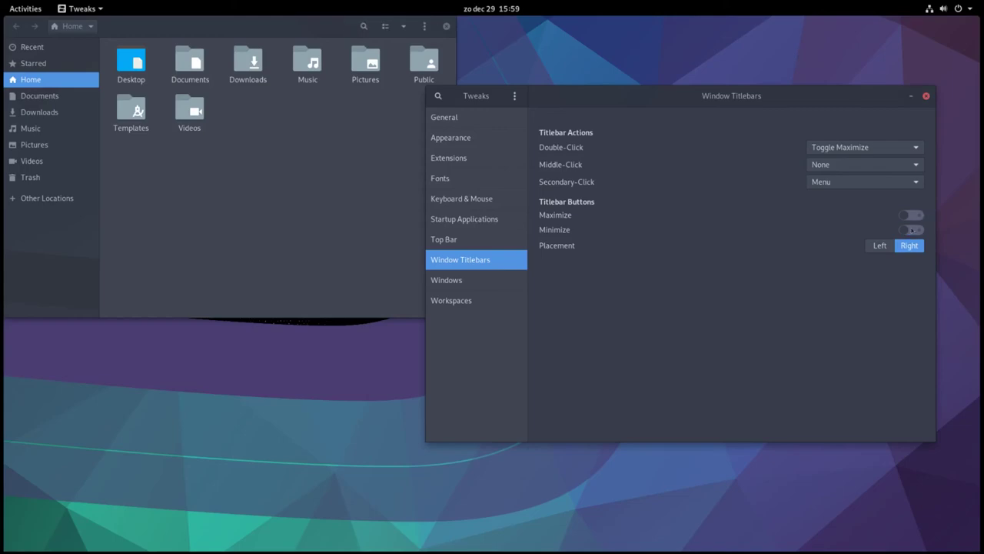
# Step: Turn on Center New Windows in the Windows settings, and close both Tweaks and Files
pyautogui.click(481, 287)
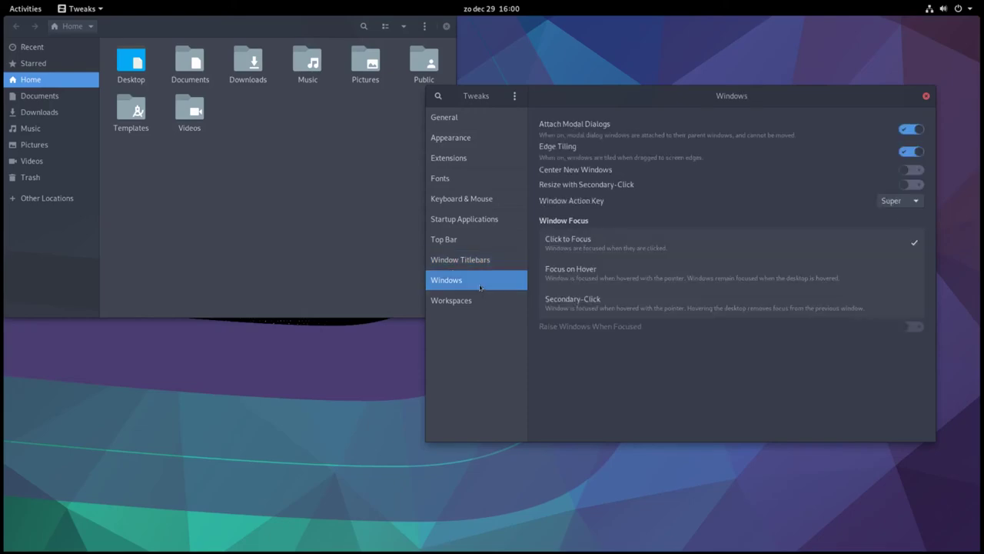
pyautogui.click(914, 170)
pyautogui.click(926, 96)
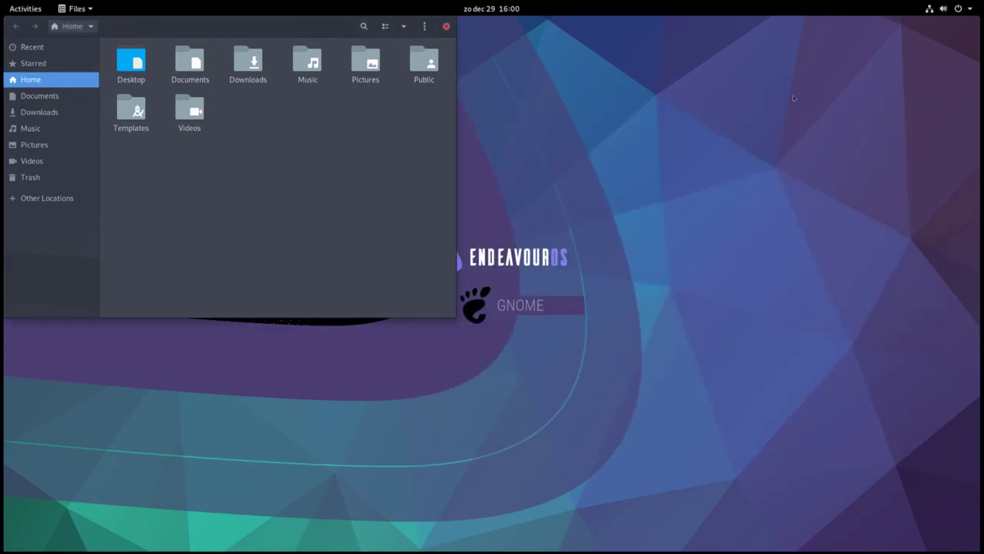
pyautogui.click(446, 27)
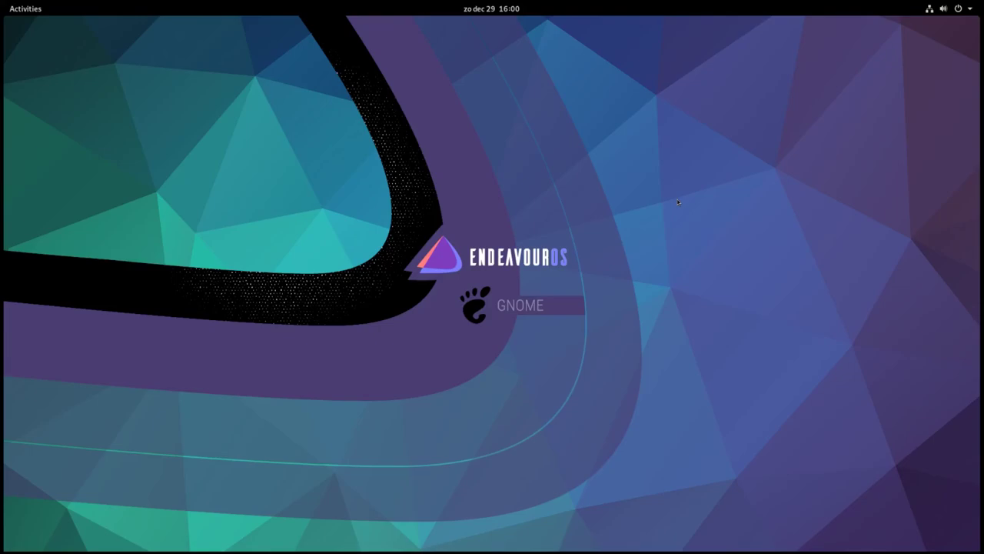
# Step: Run uname -a in a new Terminal window and highlight the kernel version in its output
pyautogui.press('super')
pyautogui.write('term')
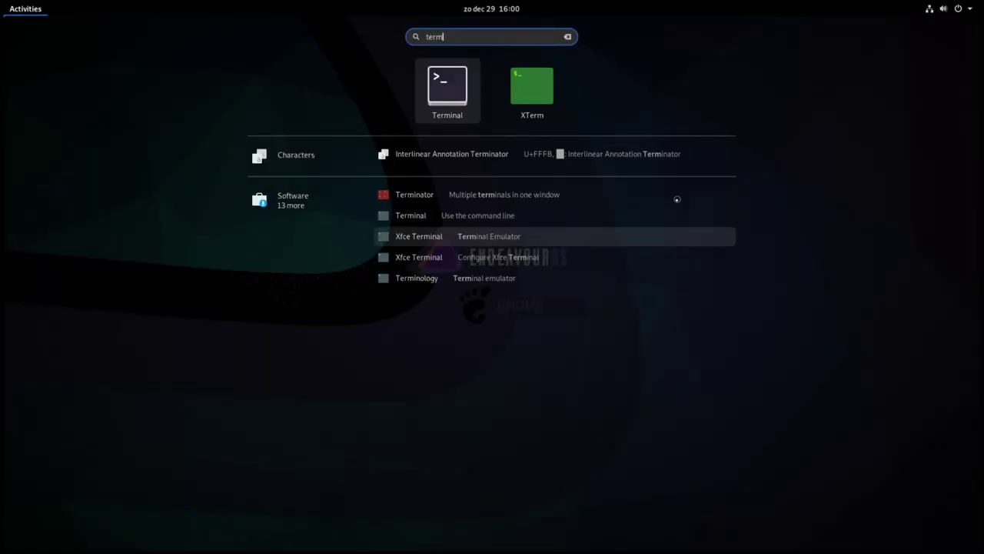
pyautogui.press('Return')
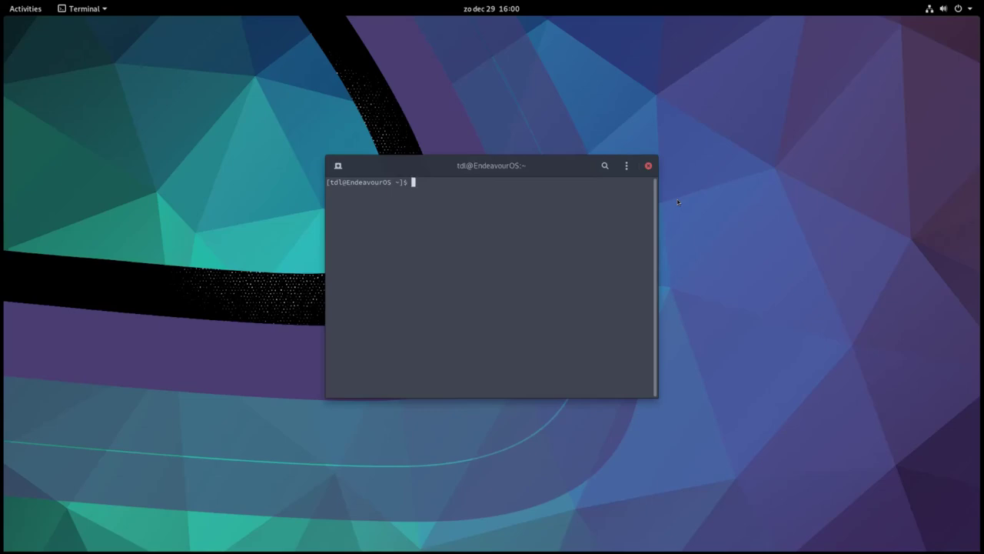
pyautogui.write('uname -a')
pyautogui.press('Return')
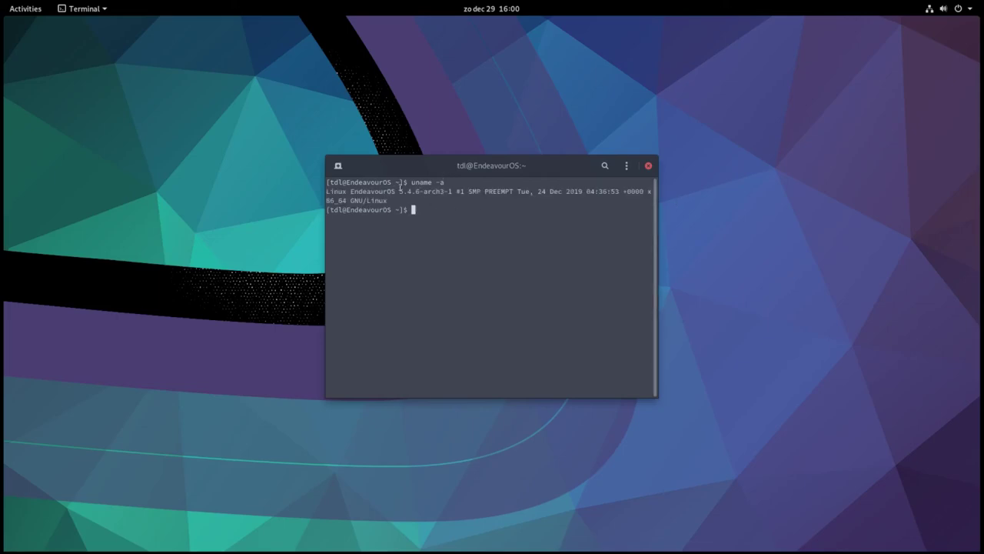
pyautogui.moveTo(400, 190); pyautogui.dragTo(420, 191)
pyautogui.click(432, 208)
# Step: Run screenfetch and highlight the GNOME version and the package count in its output
pyautogui.write('screenfetch')
pyautogui.press('Return')
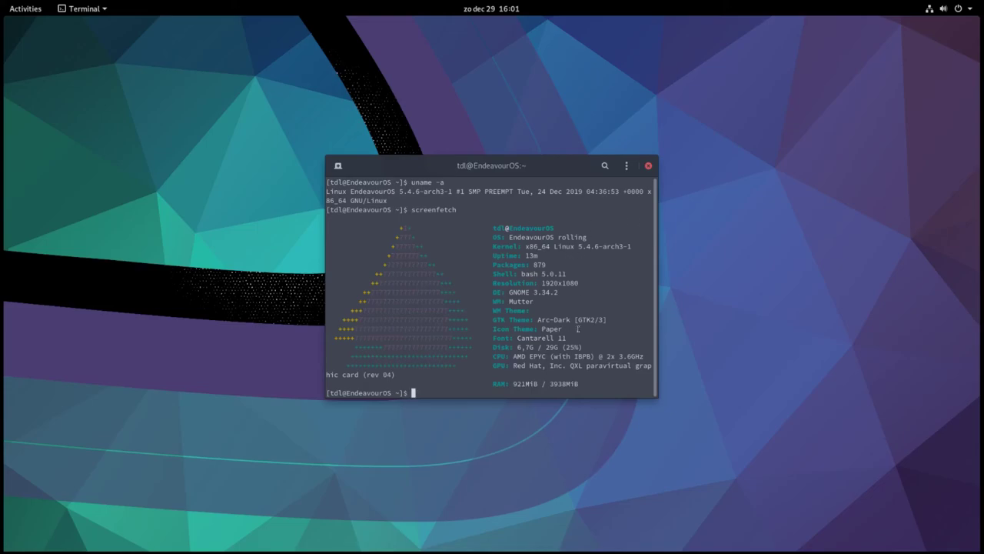
pyautogui.moveTo(510, 291); pyautogui.dragTo(559, 292)
pyautogui.moveTo(533, 264); pyautogui.dragTo(548, 264)
pyautogui.click(551, 264)
# Step: Run top, move the terminal window higher on the desktop, and highlight the used memory value
pyautogui.write('top')
pyautogui.press('Return')
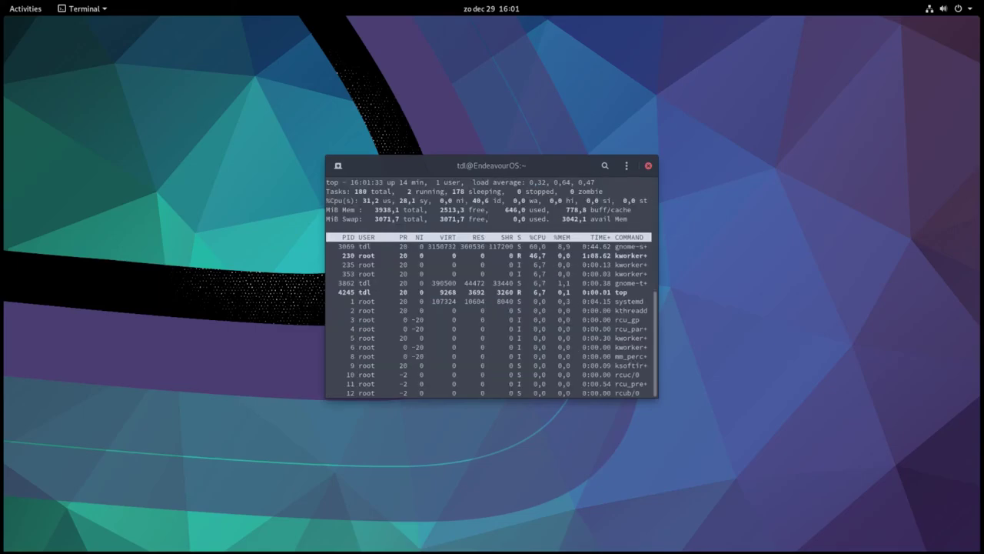
pyautogui.moveTo(540, 171); pyautogui.dragTo(516, 101)
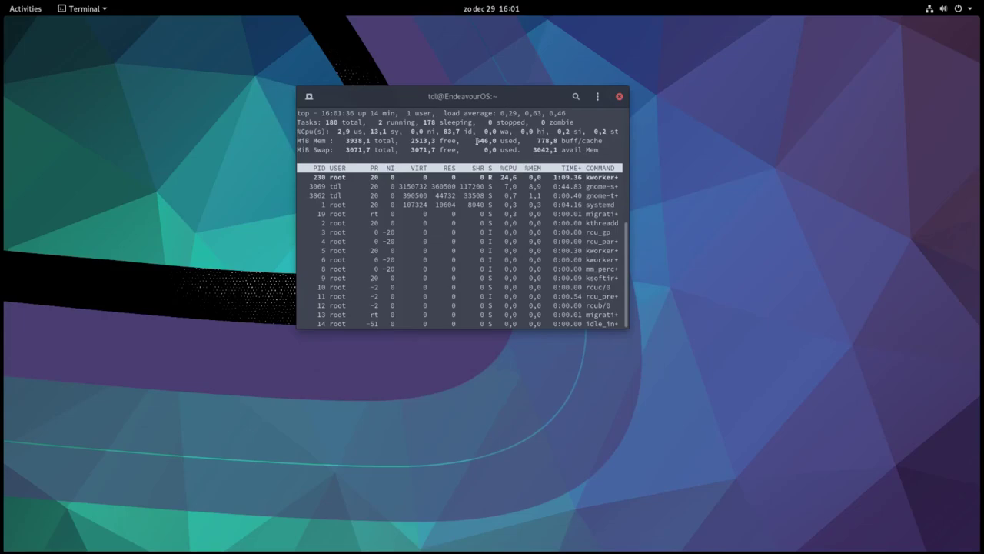
pyautogui.moveTo(476, 141); pyautogui.dragTo(495, 141)
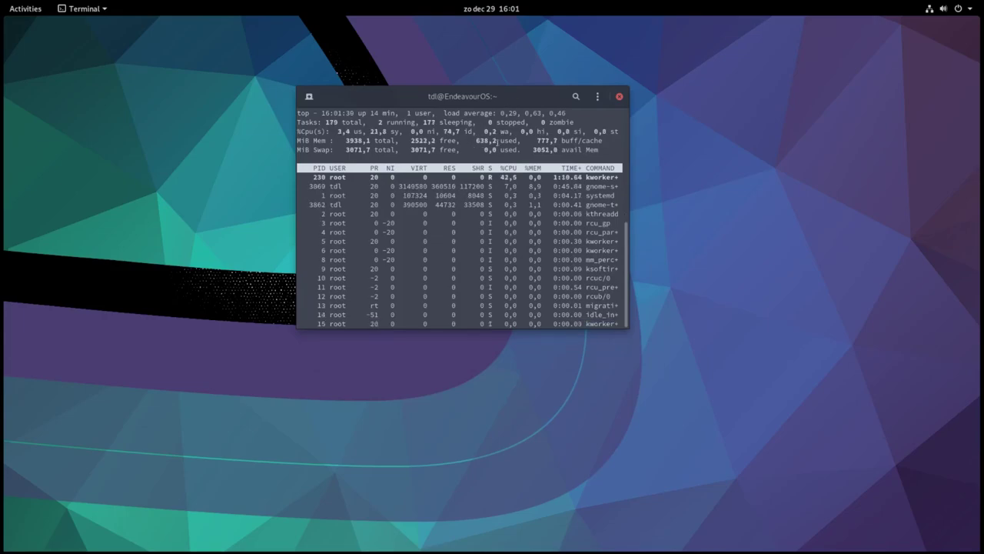
pyautogui.moveTo(477, 141); pyautogui.dragTo(497, 141)
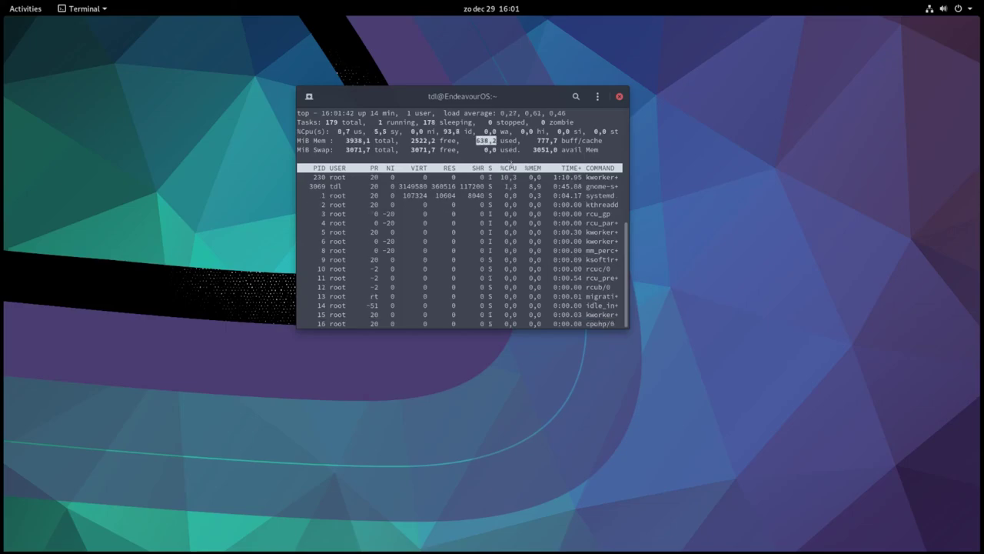